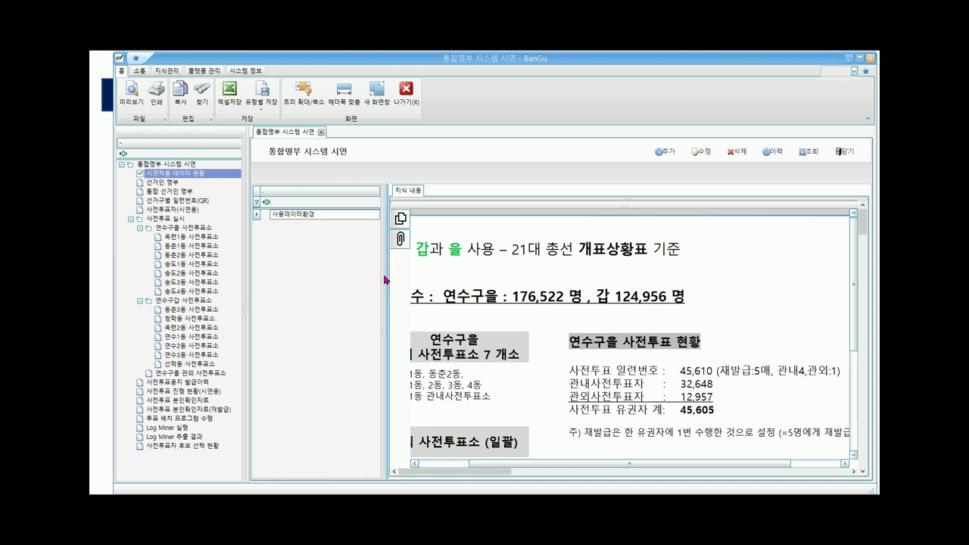
# - Narrow the item list pane and read through the early voting figures in the 시연적용 데이터 현황 overview
pyautogui.moveTo(384, 272); pyautogui.dragTo(345, 277)
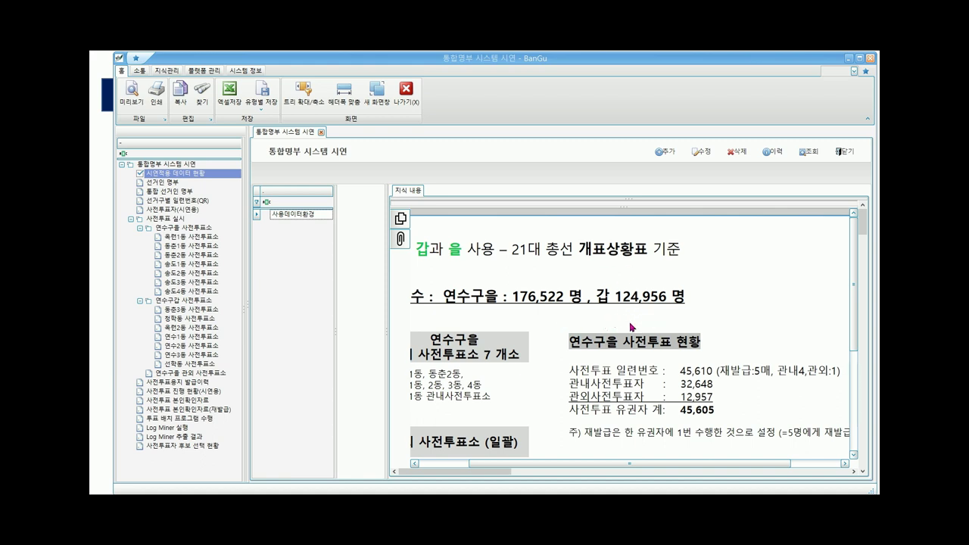
pyautogui.scroll(-2, 631, 327)
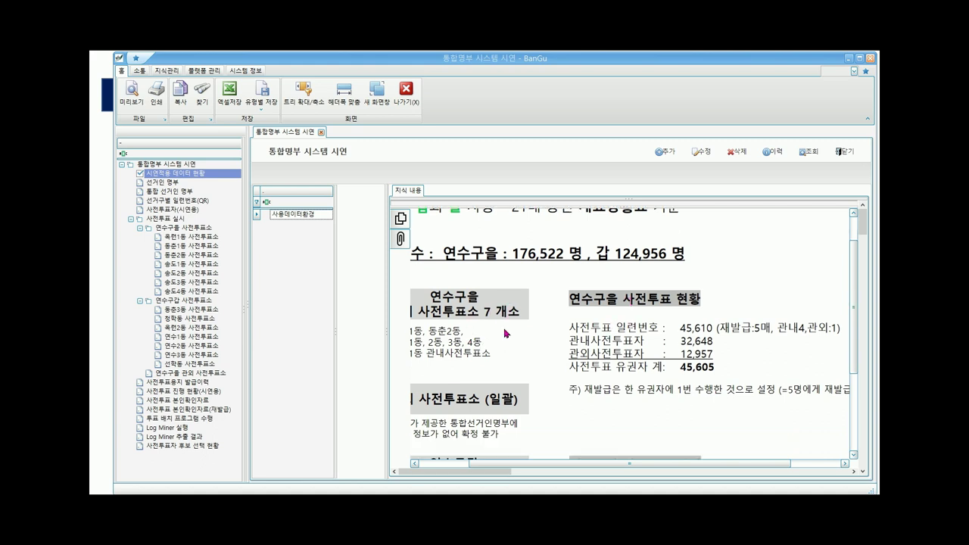
pyautogui.scroll(-3, 490, 397)
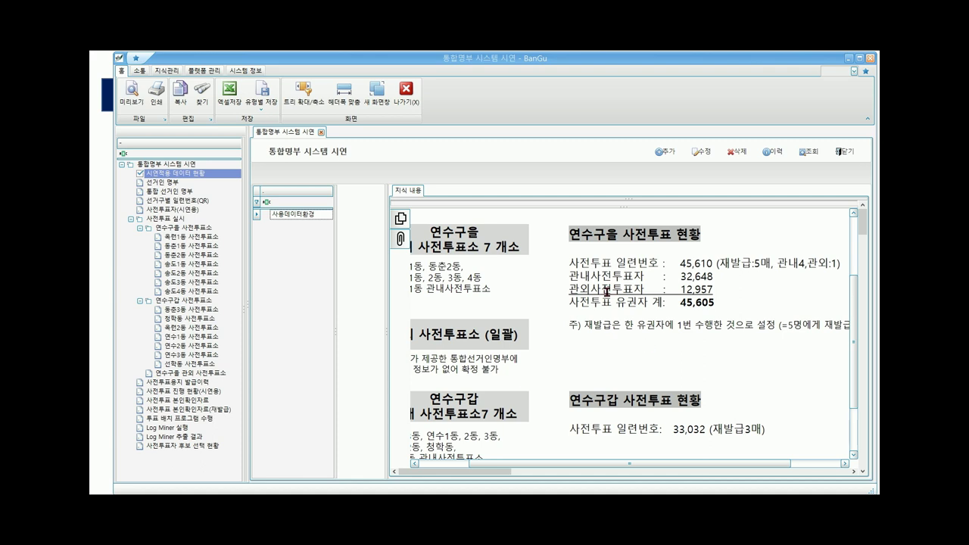
# - Open the 통합 선거인 명부, query it for 연수구을, and inspect the first voter's name and 사전투표참가여부 fields
pyautogui.click(183, 195)
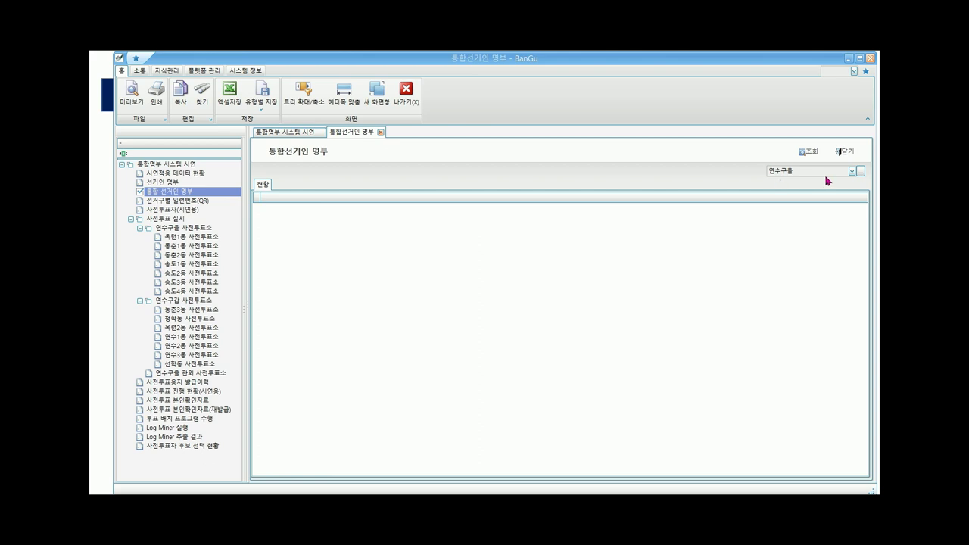
pyautogui.click(806, 152)
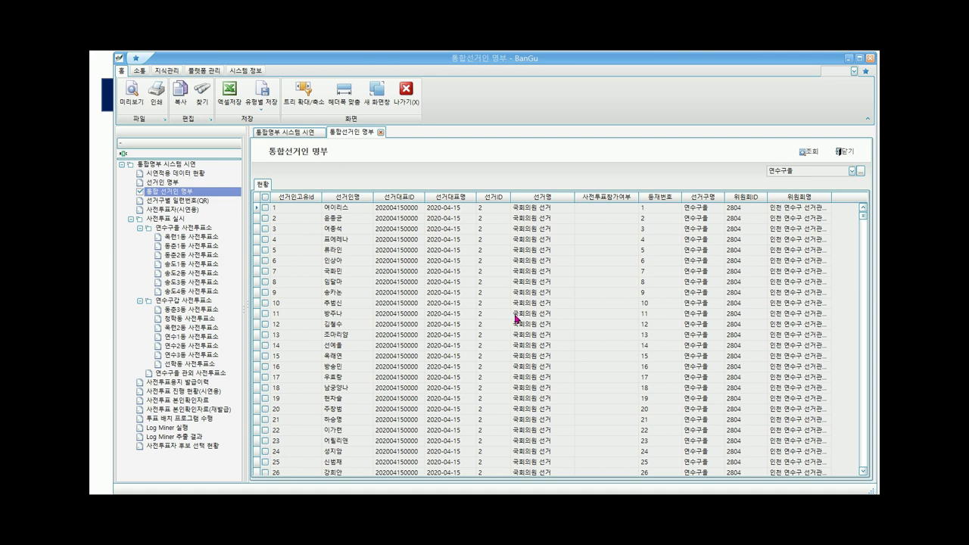
pyautogui.click(527, 211)
pyautogui.click(592, 211)
pyautogui.click(345, 211)
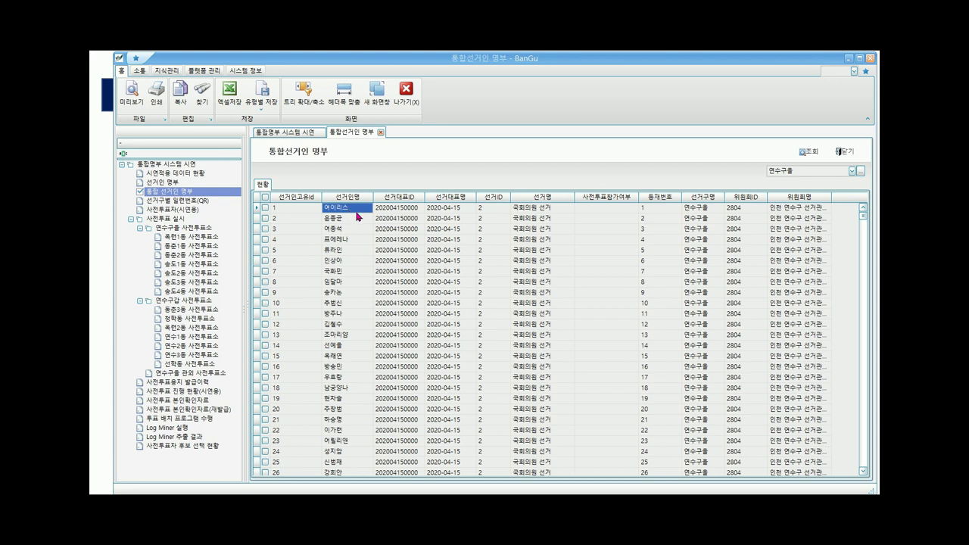
pyautogui.click(613, 215)
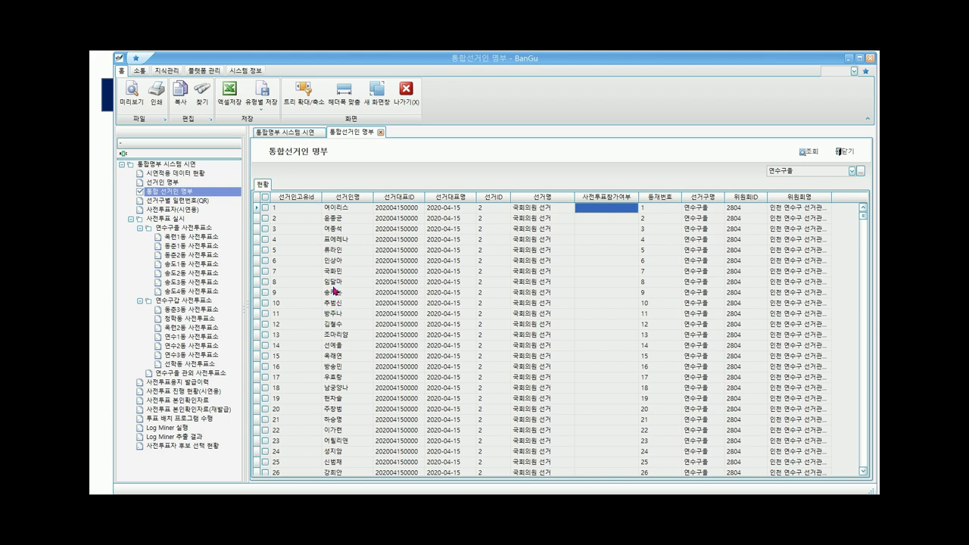
# - Query the final QR serial numbers for 연수구갑 and 연수구을, plus the Log Miner extraction results for 연수구을
pyautogui.click(202, 201)
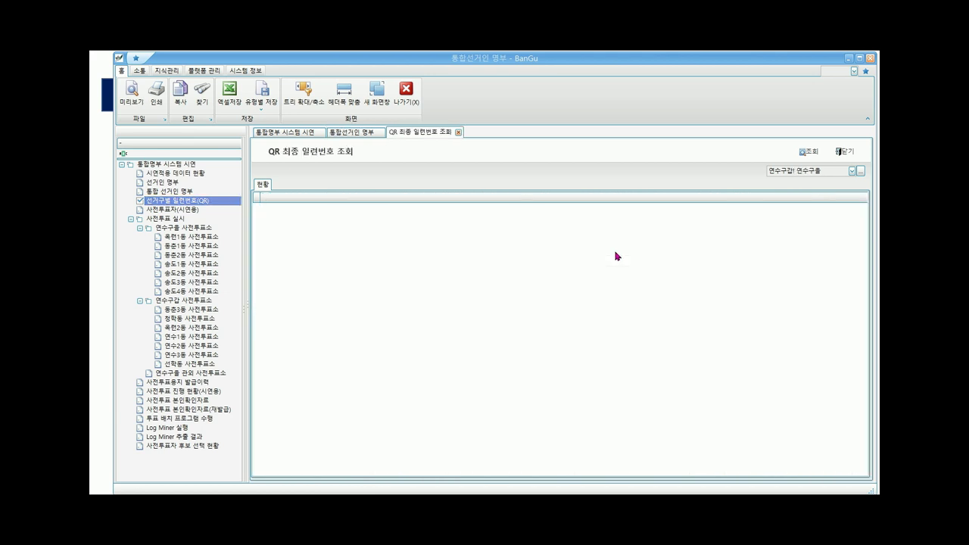
pyautogui.click(808, 153)
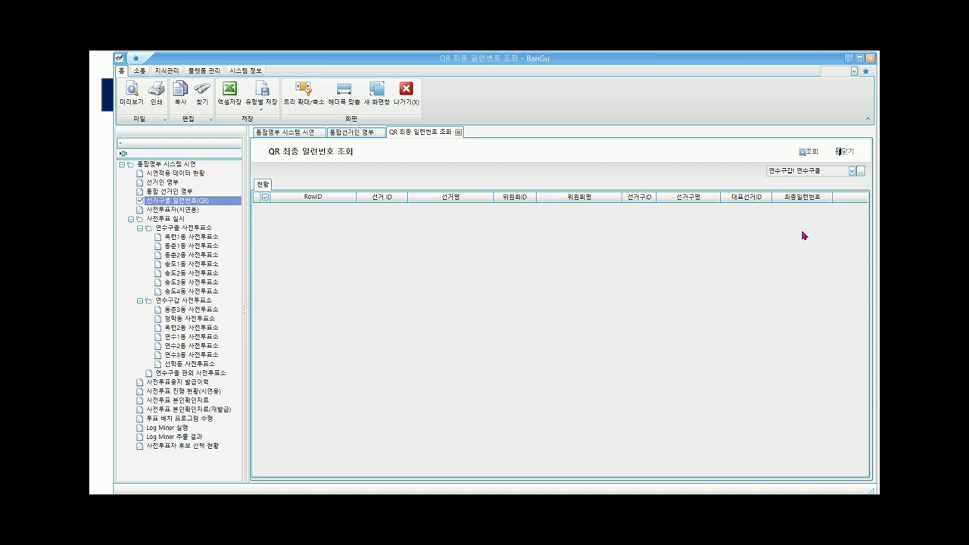
pyautogui.click(192, 438)
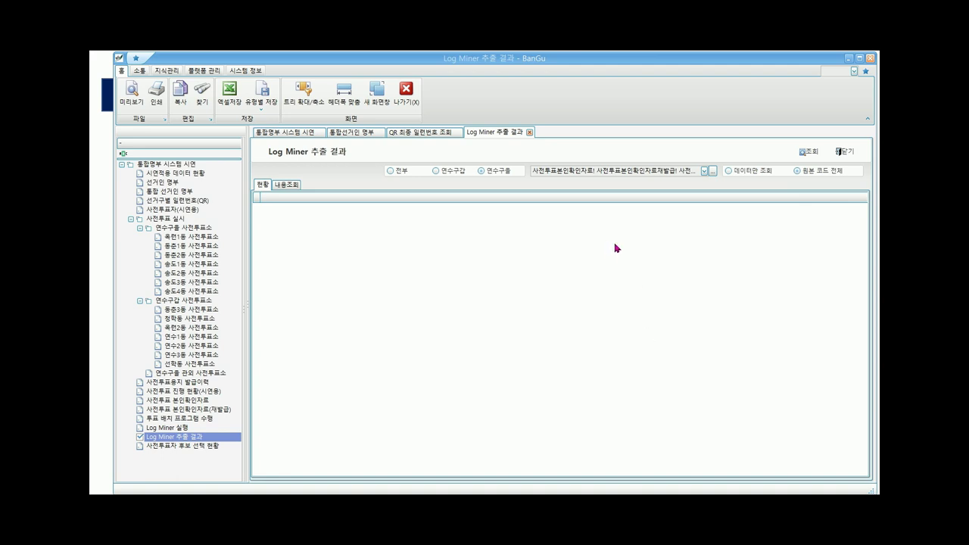
pyautogui.click(807, 152)
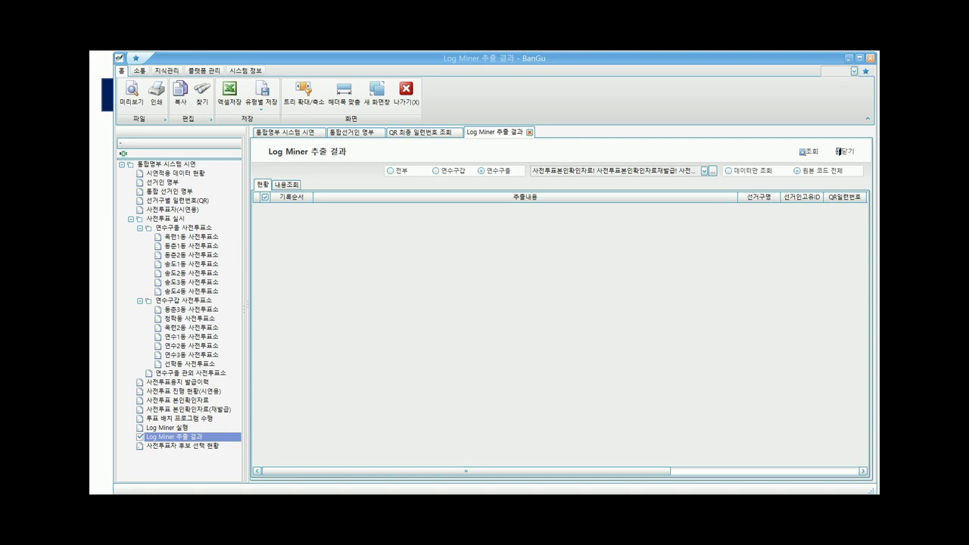
# - Switch to Oracle SQL Developer and try to run the "ALTER system switch logfile" statement in sysDBA.sql
pyautogui.hotkey('alt', 'Tab')
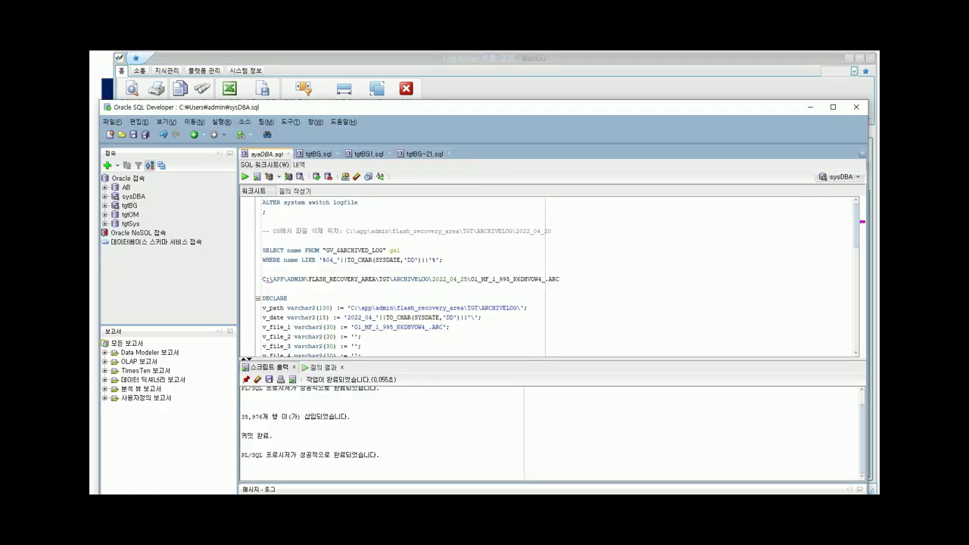
pyautogui.moveTo(279, 230); pyautogui.dragTo(264, 202)
pyautogui.click(279, 211)
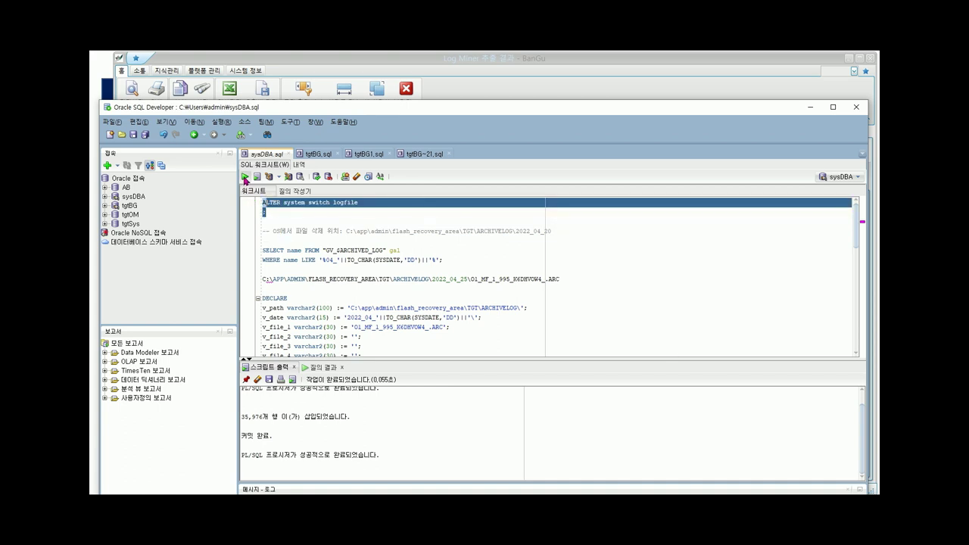
pyautogui.click(245, 177)
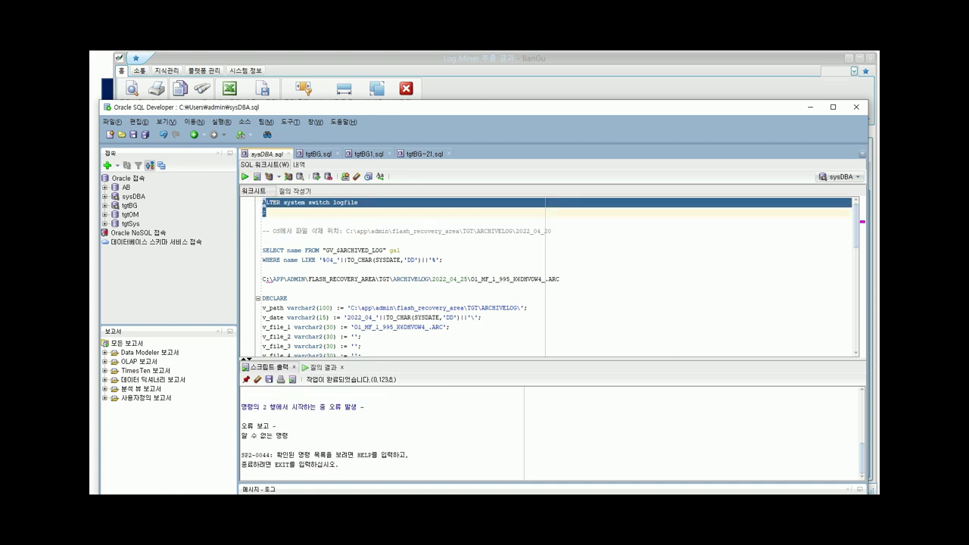
# - Switch to File Explorer and check the contents of C:\app\admin\flash_recovery_area\TGT\ARCHIVELOG\2022_04_26
pyautogui.hotkey('alt', 'Tab')
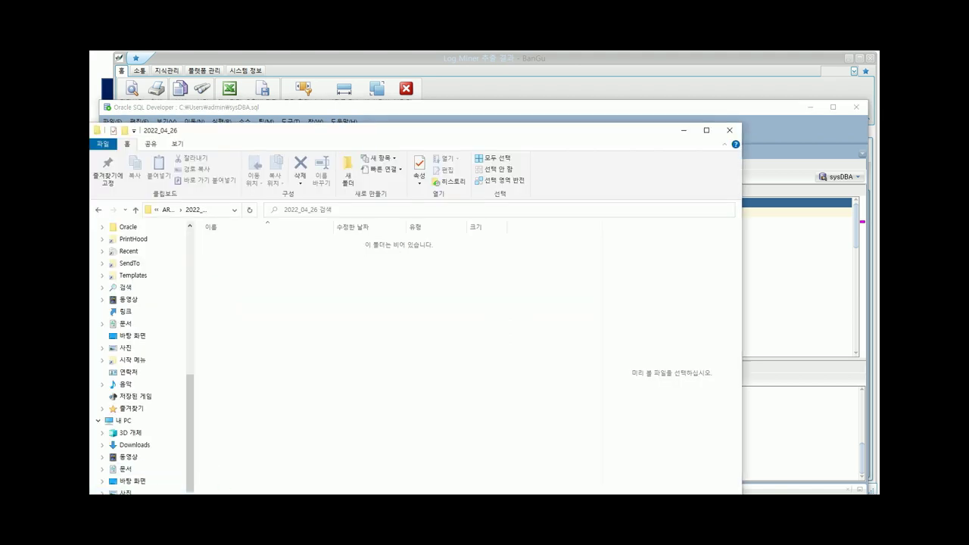
pyautogui.hotkey('alt', 'Tab')
pyautogui.hotkey('alt', 'Tab')
pyautogui.scroll(-1, 188, 411)
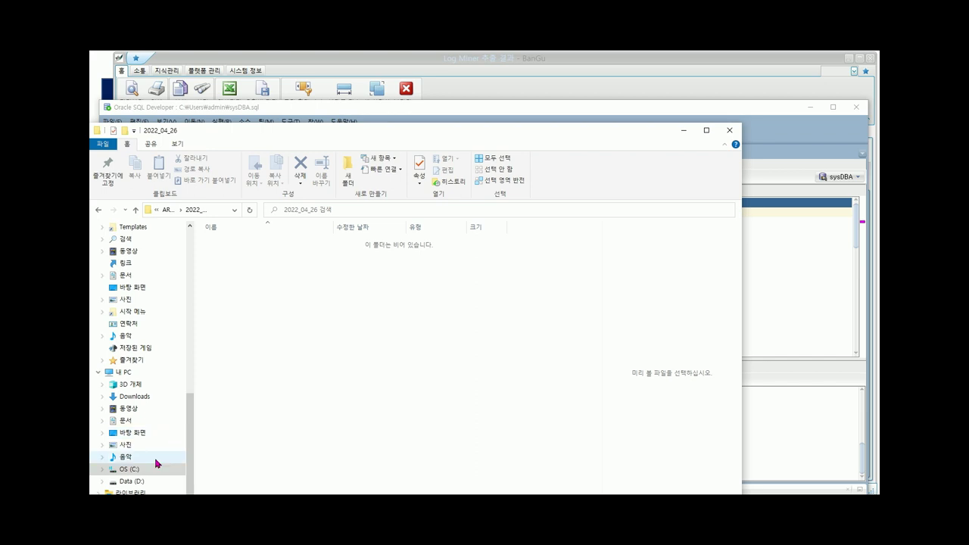
pyautogui.click(133, 470)
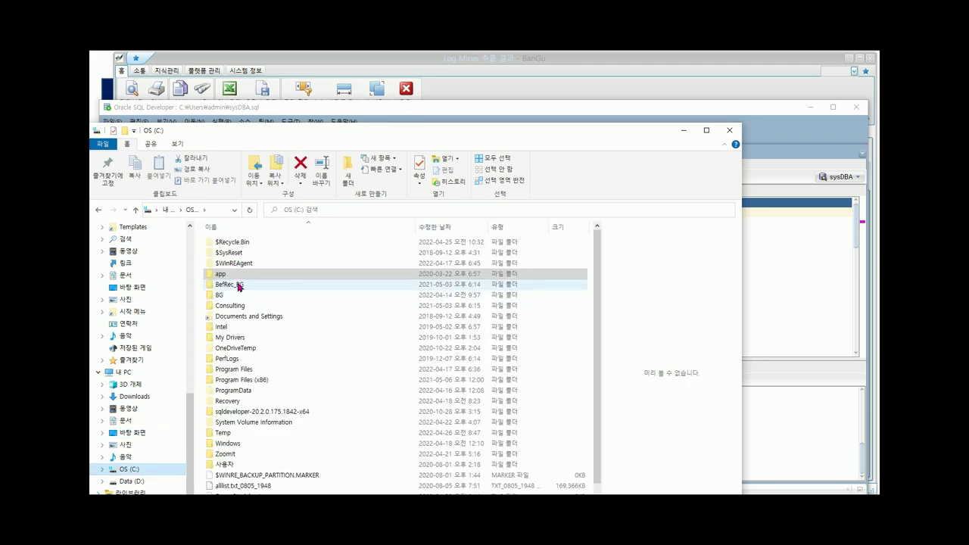
pyautogui.doubleClick(219, 276)
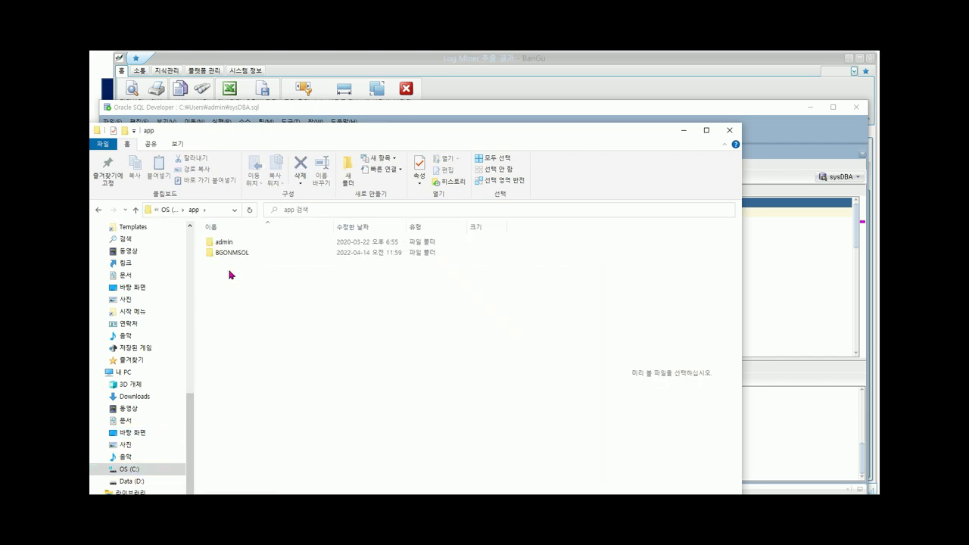
pyautogui.doubleClick(225, 243)
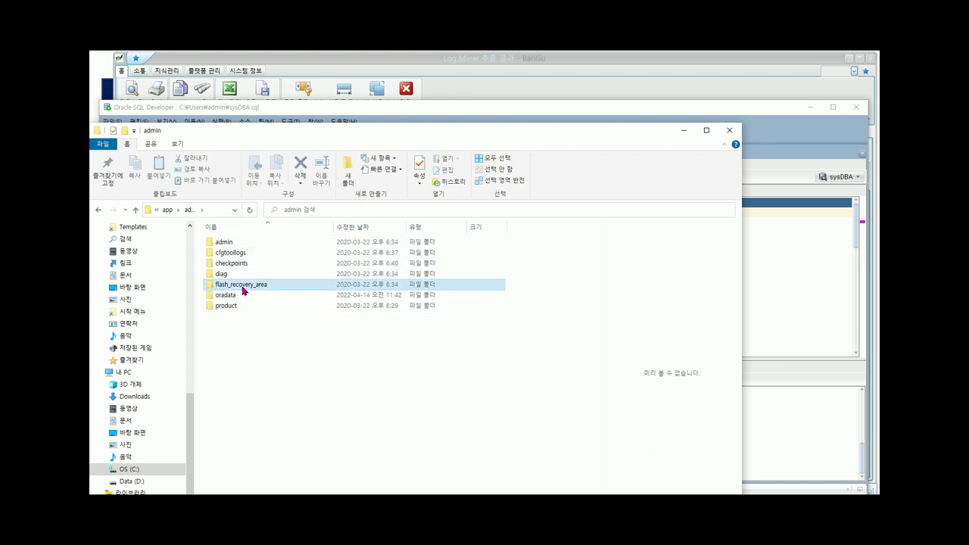
pyautogui.doubleClick(244, 287)
pyautogui.doubleClick(218, 243)
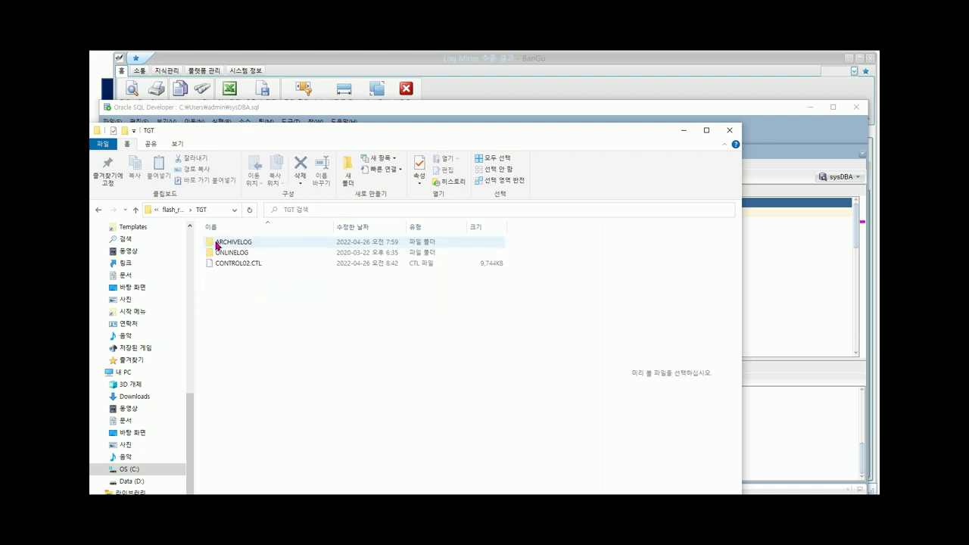
pyautogui.doubleClick(233, 243)
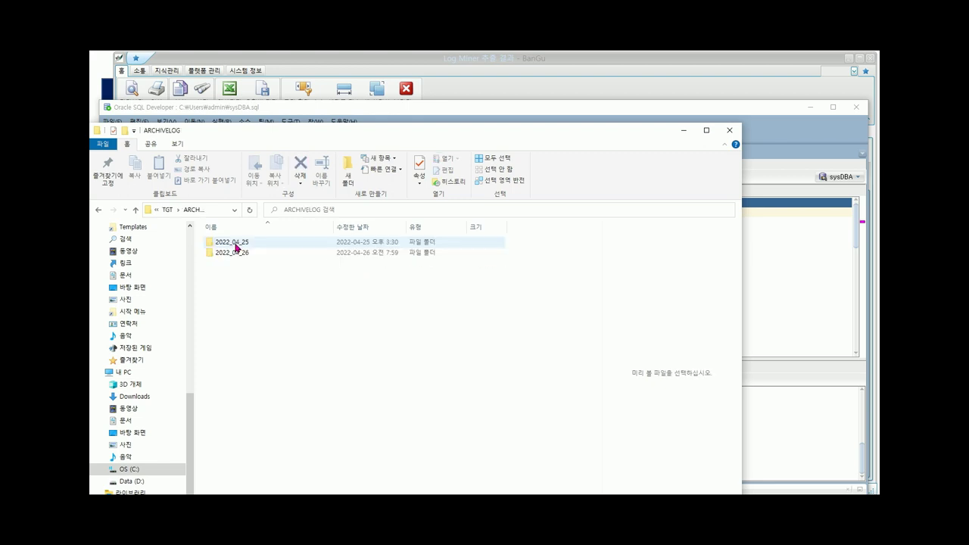
pyautogui.doubleClick(235, 256)
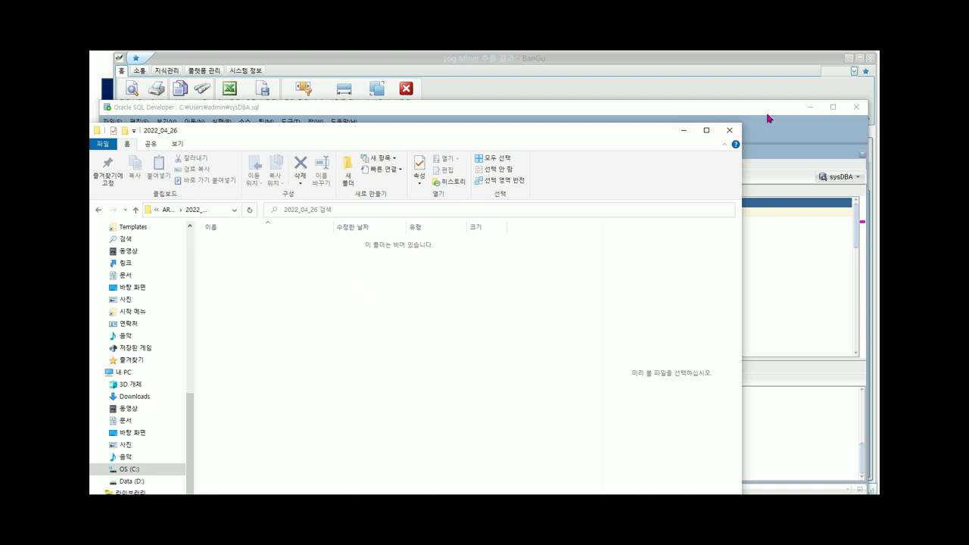
# - Return to SQL Developer, clear the script output, and run the complete "ALTER system switch logfile;" statement
pyautogui.click(720, 130)
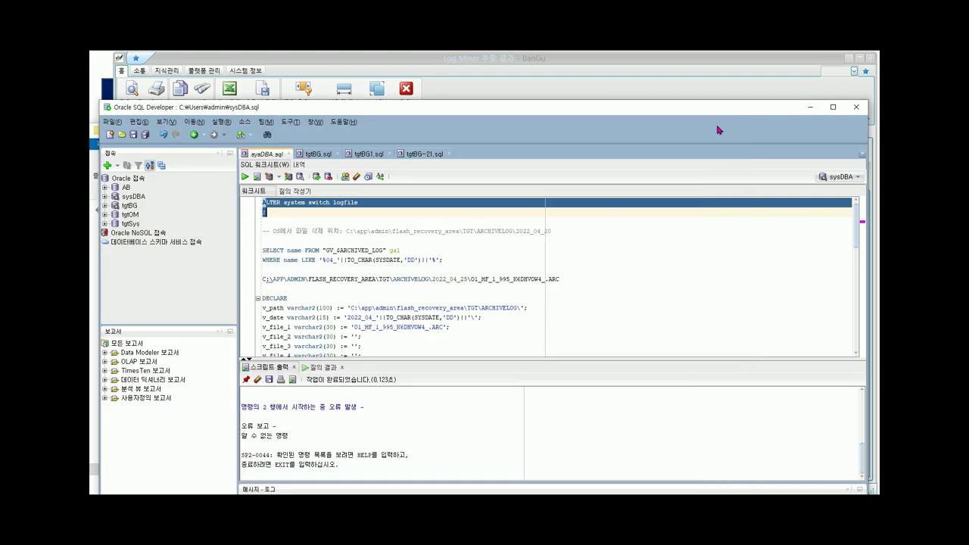
pyautogui.click(257, 379)
pyautogui.click(278, 222)
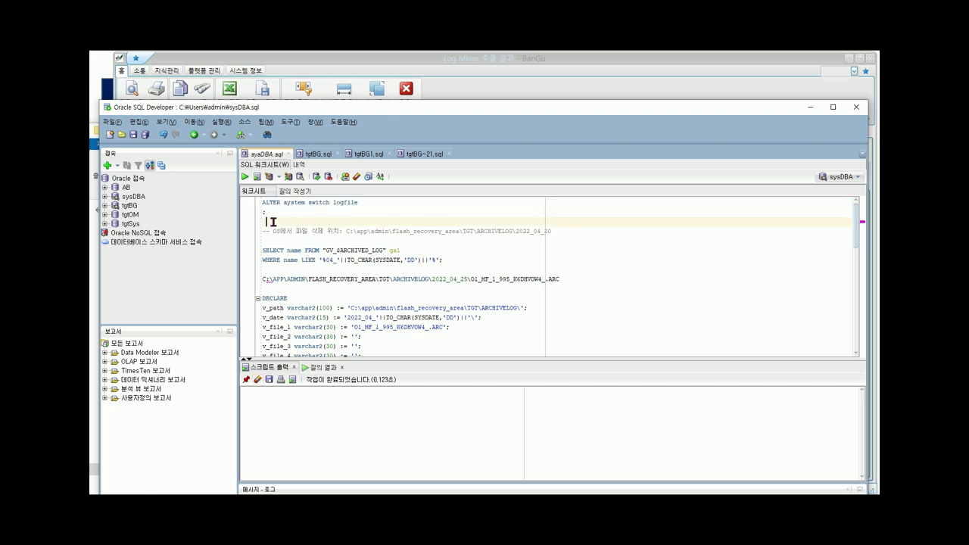
pyautogui.moveTo(269, 217)
pyautogui.mouseDown()
pyautogui.moveTo(265, 198)
pyautogui.moveTo(274, 234)
pyautogui.moveTo(279, 214)
pyautogui.moveTo(260, 200)
pyautogui.mouseUp()
pyautogui.click(282, 217)
pyautogui.click(279, 232)
pyautogui.click(290, 212)
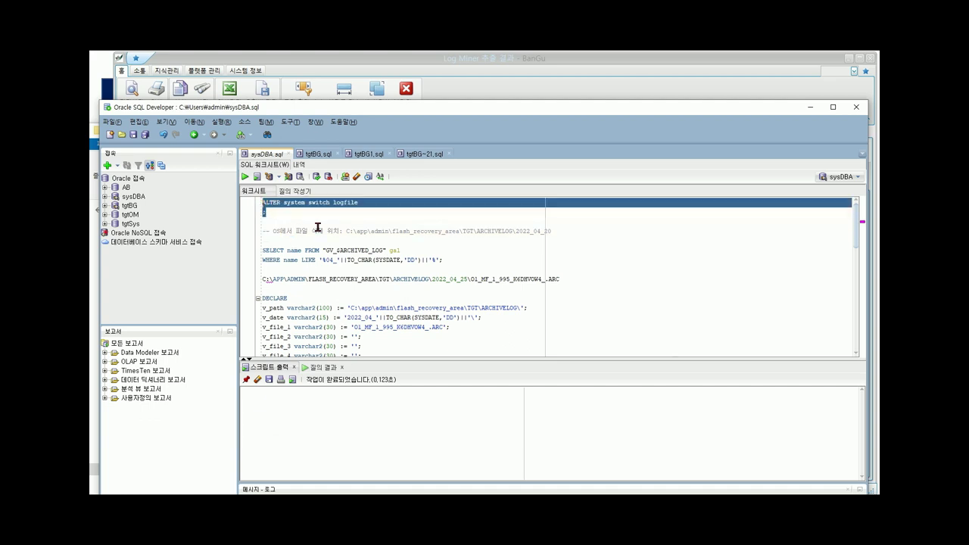
pyautogui.click(244, 178)
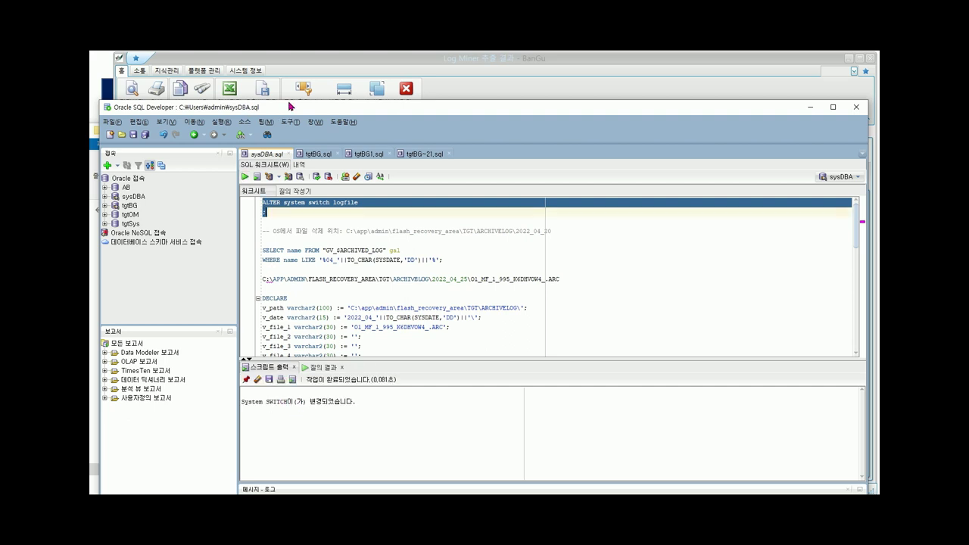
# - Switch back to File Explorer and delete the archived log O1_MF_1_999_K6GF0JB5_.ARC from the 2022_04_26 folder
pyautogui.moveTo(287, 108); pyautogui.dragTo(331, 81)
pyautogui.click(105, 149)
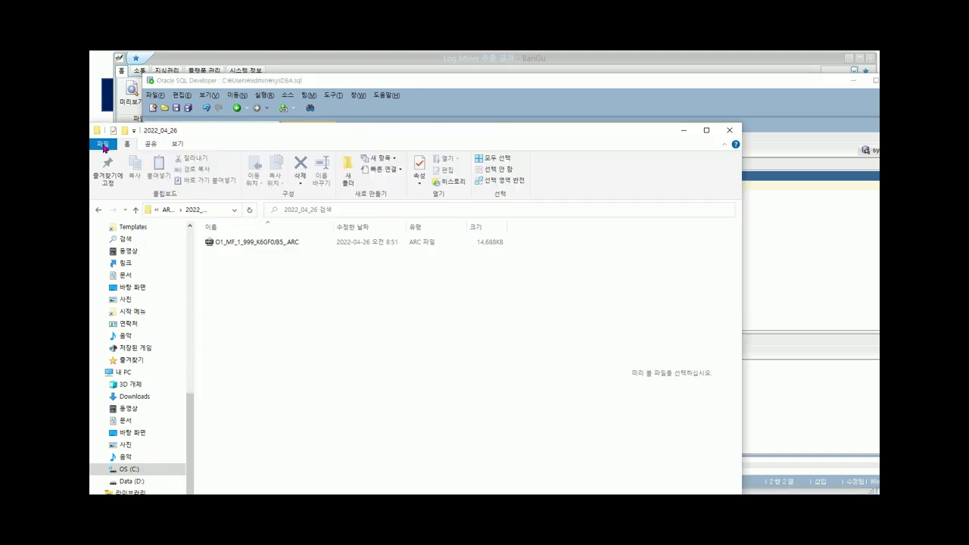
pyautogui.click(287, 244)
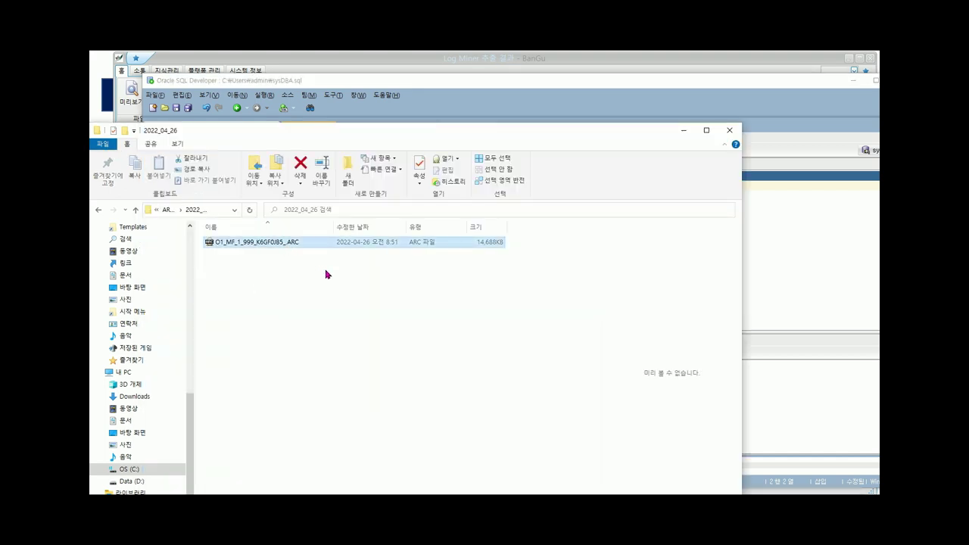
pyautogui.press('Delete')
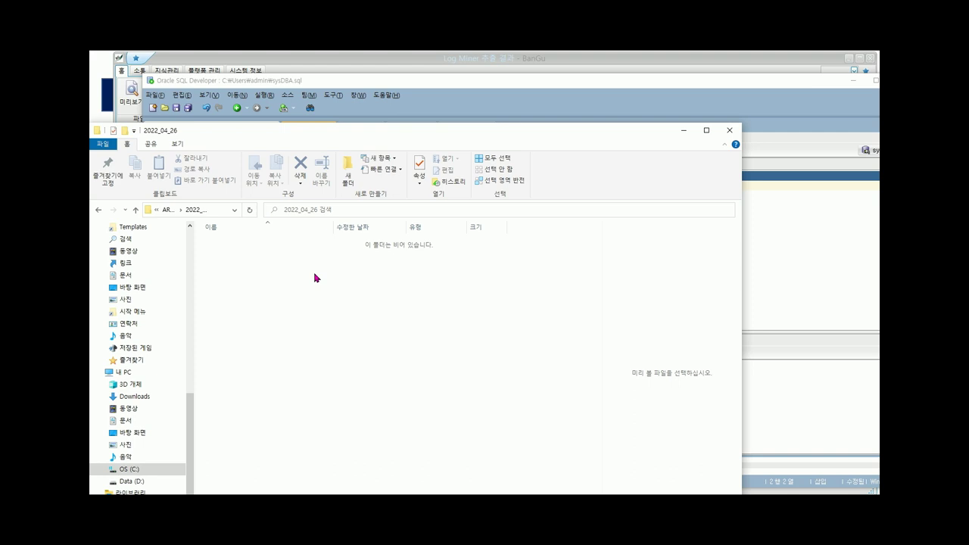
# - Switch to BanGu, verify the voter listed at 옥련1동 사전투표소, and issue that voter's 관내 early voting ballot
pyautogui.click(422, 64)
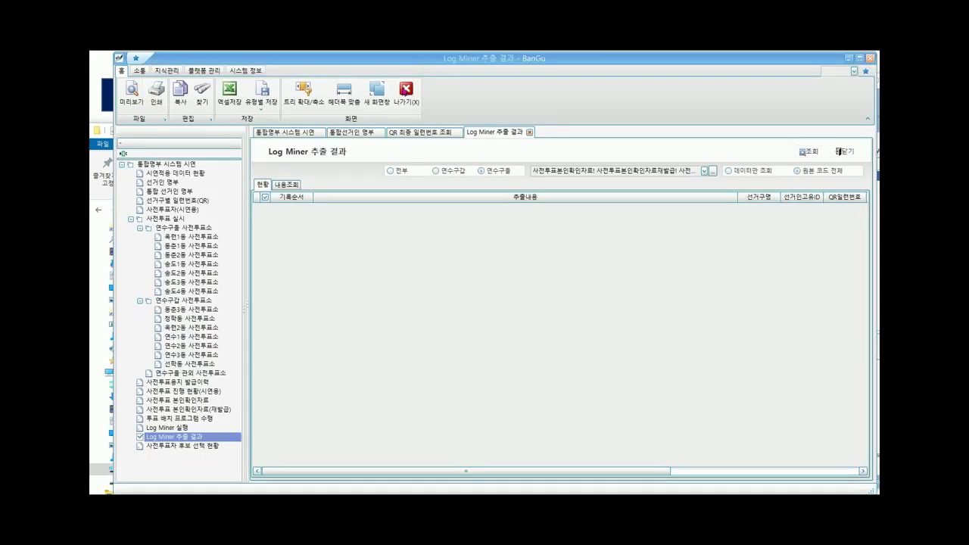
pyautogui.click(200, 238)
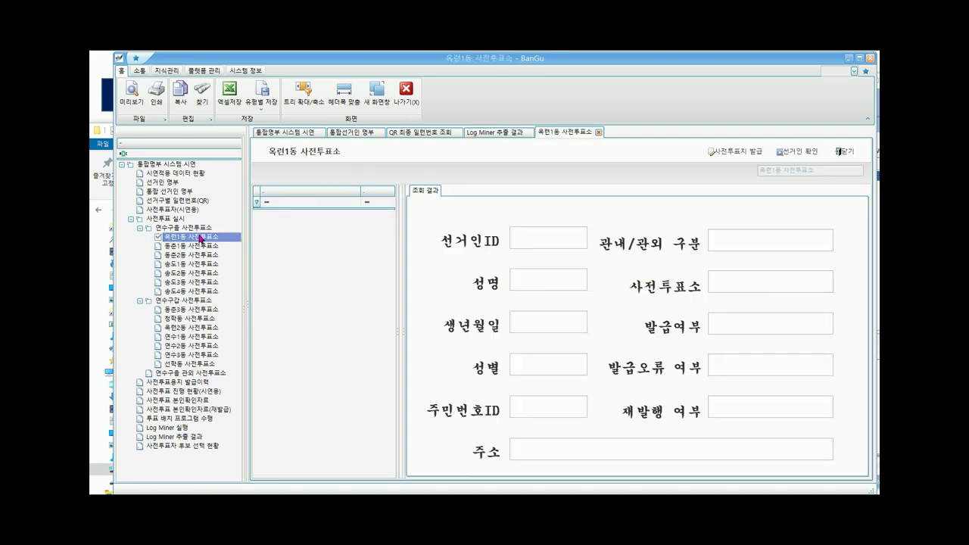
pyautogui.click(795, 152)
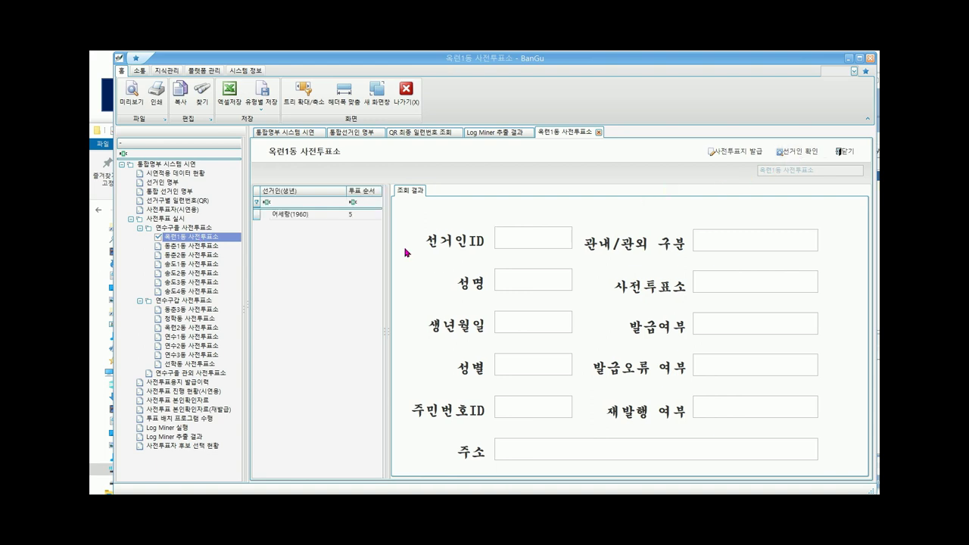
pyautogui.click(296, 216)
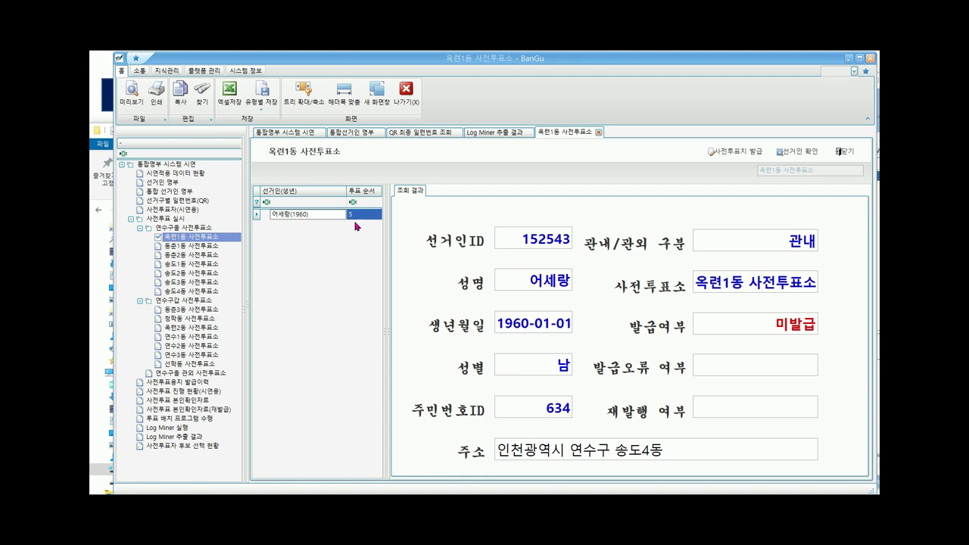
pyautogui.click(739, 153)
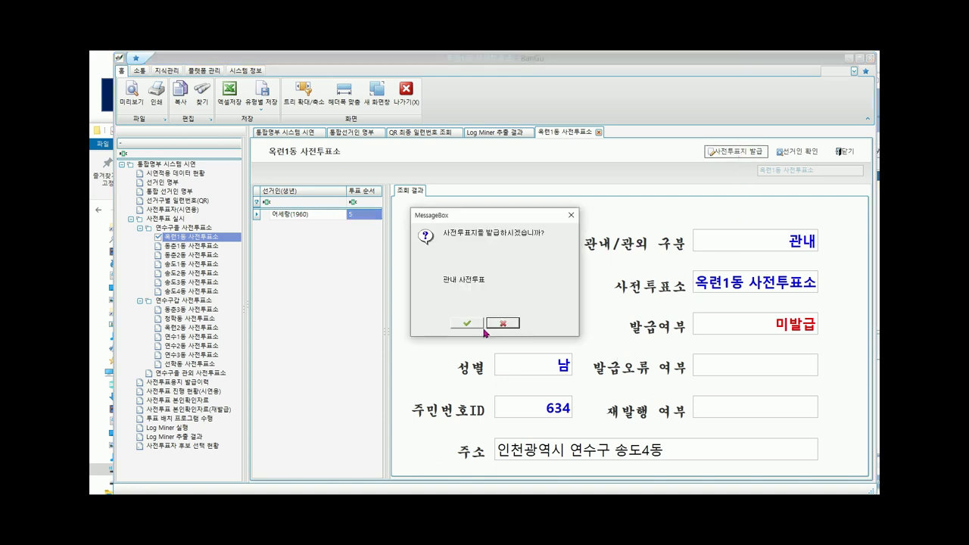
pyautogui.click(469, 324)
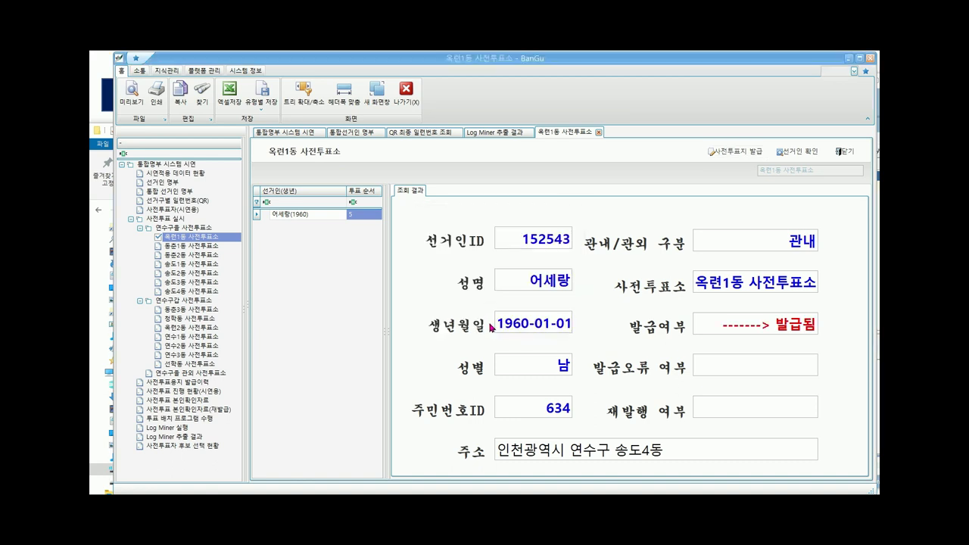
# - Query the final QR serial numbers for 연수구갑 and 연수구을 on the QR 최종 일련번호 조회 screen
pyautogui.click(426, 133)
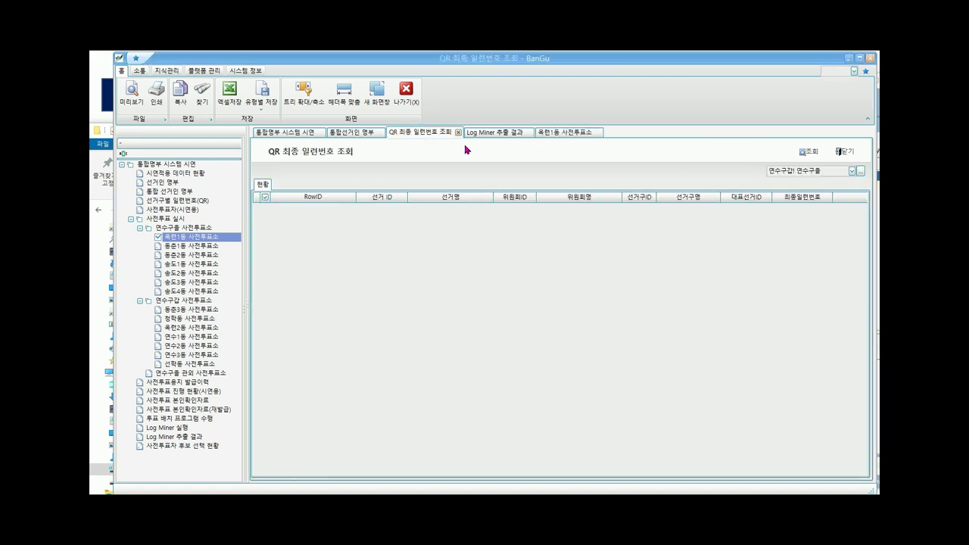
pyautogui.click(809, 151)
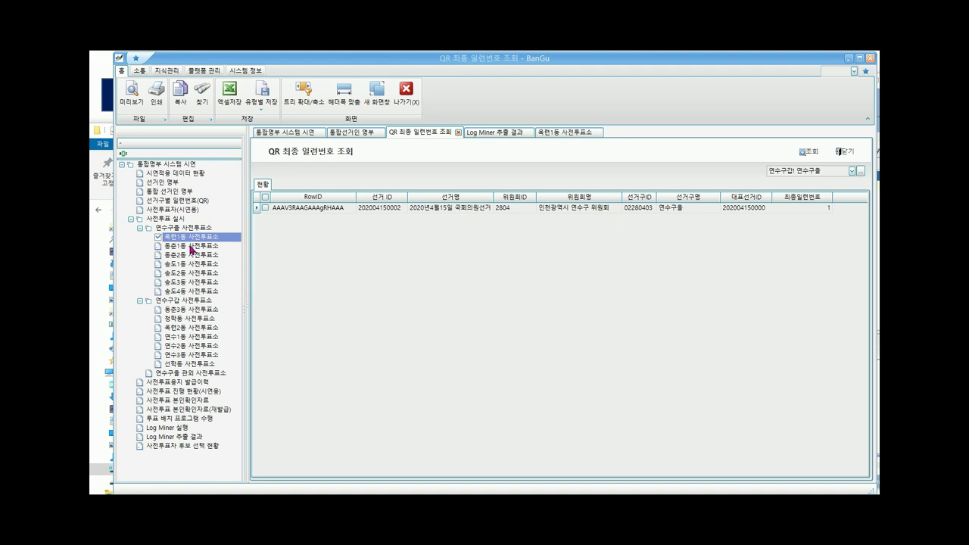
# - Verify the voter at 동춘1동 사전투표소, issue the 관내 early voting ballot, and re-query the final QR serial numbers
pyautogui.click(190, 246)
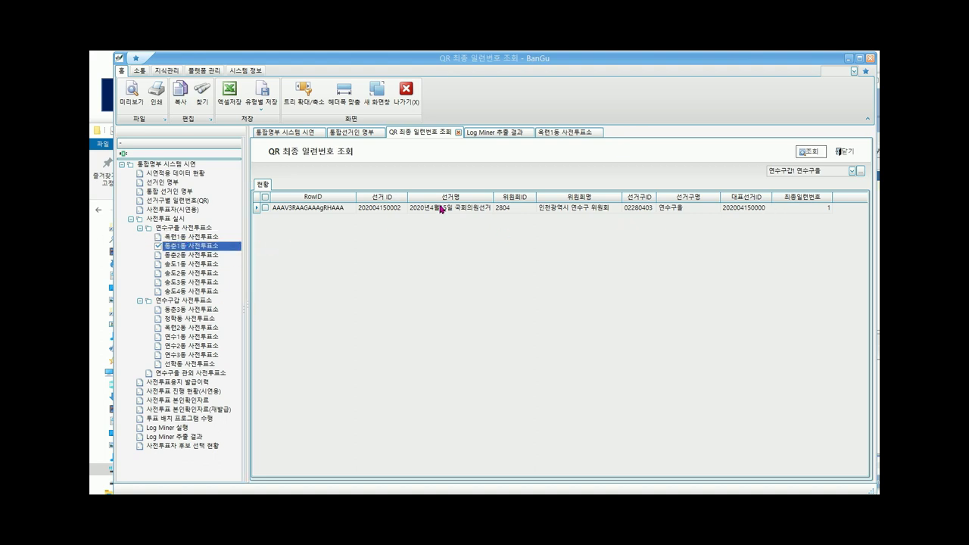
pyautogui.click(795, 152)
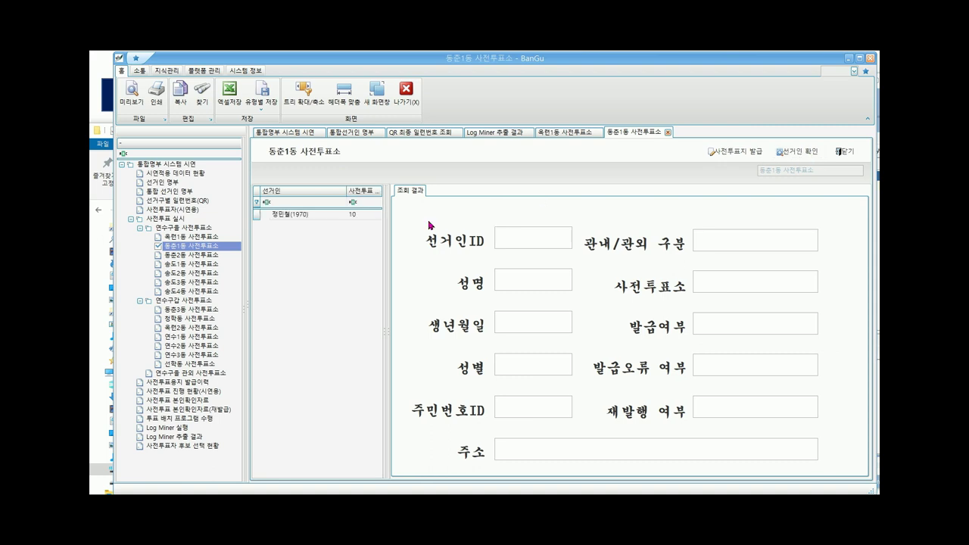
pyautogui.click(291, 214)
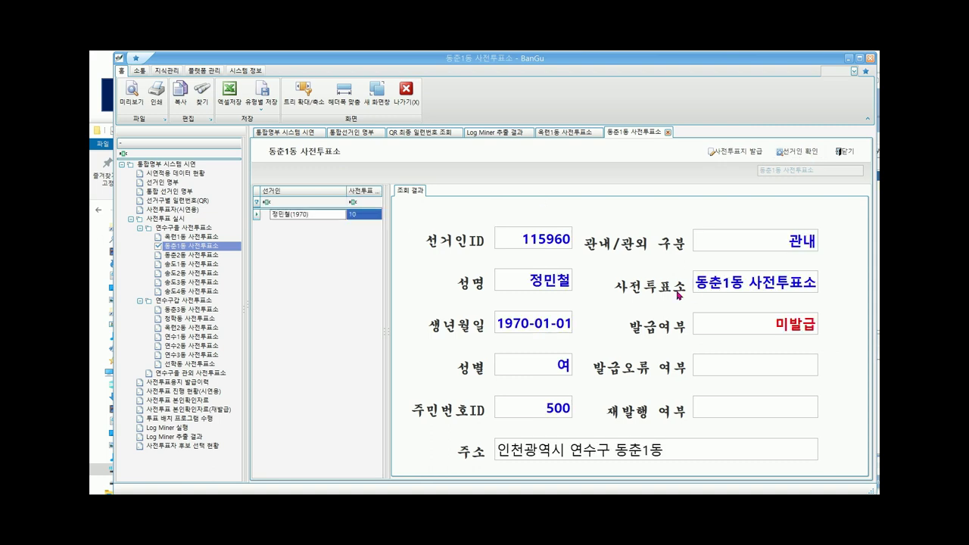
pyautogui.click(738, 151)
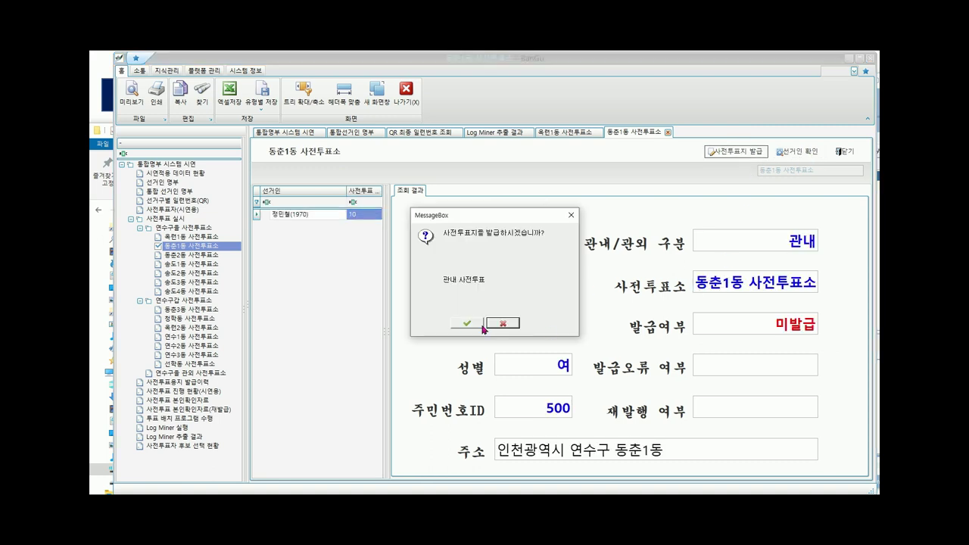
pyautogui.click(467, 324)
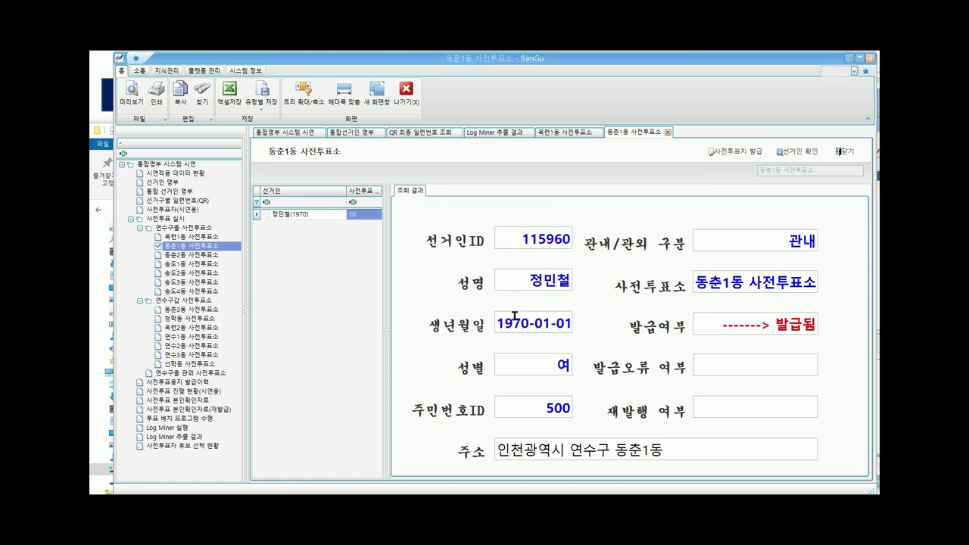
pyautogui.click(422, 135)
pyautogui.click(811, 154)
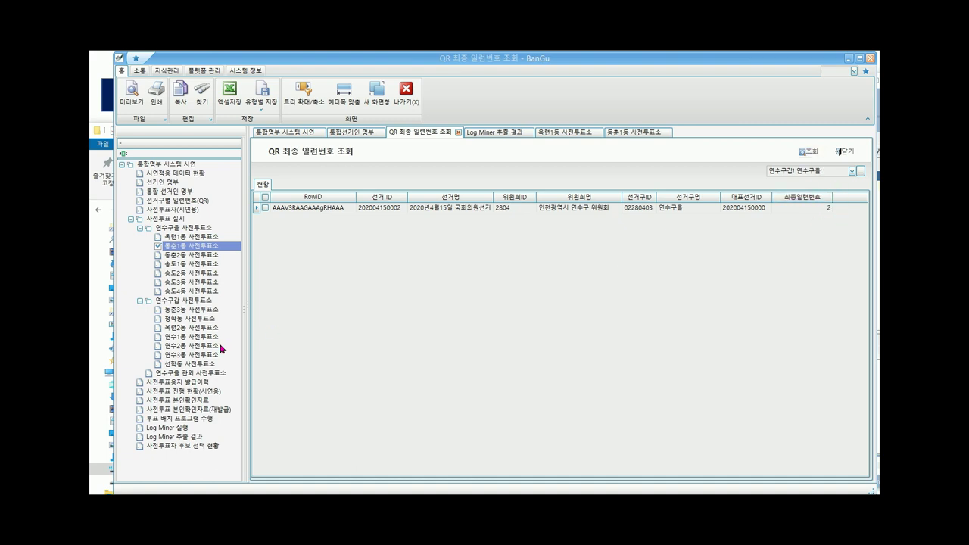
# - Verify the voter at 동춘3동 사전투표소, issue the 관내 early voting ballot, and refresh the final QR serial number list
pyautogui.click(199, 312)
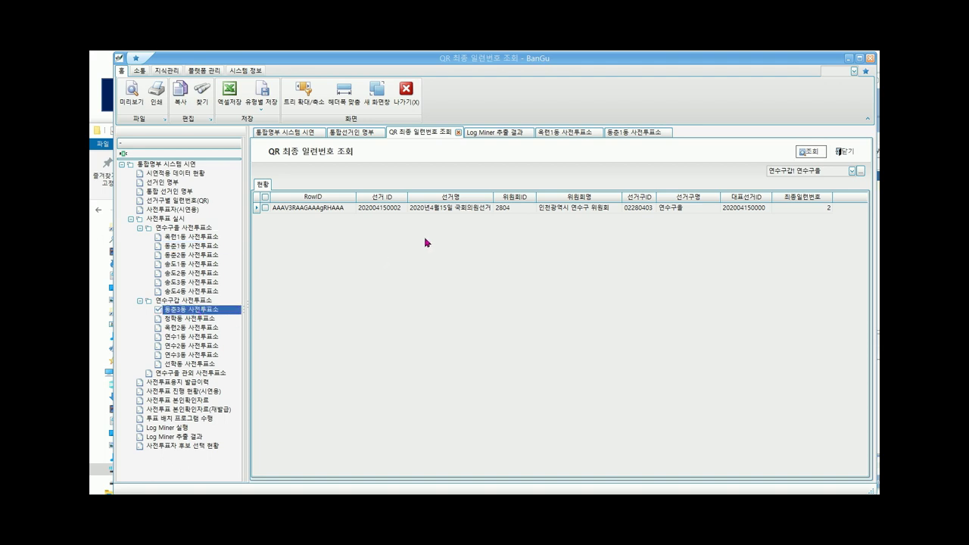
pyautogui.click(792, 151)
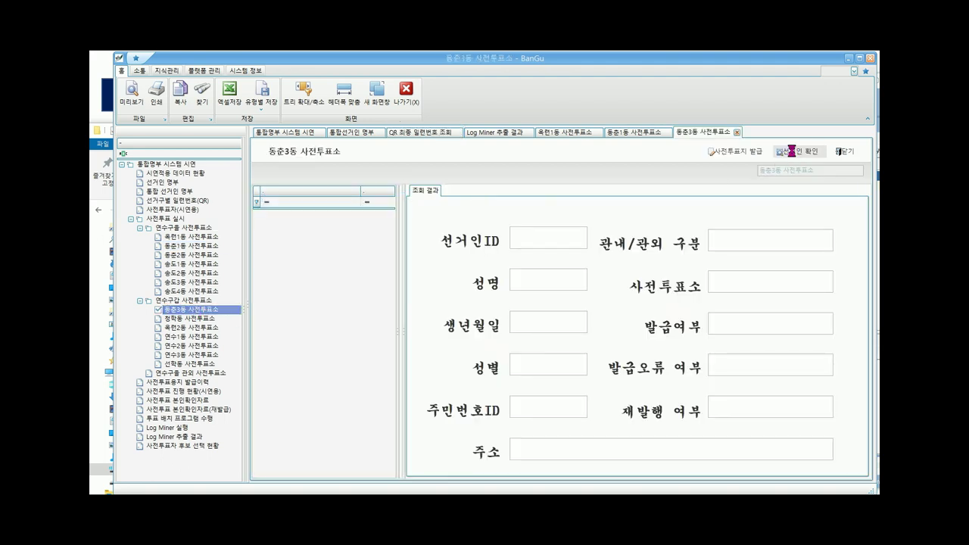
pyautogui.click(295, 218)
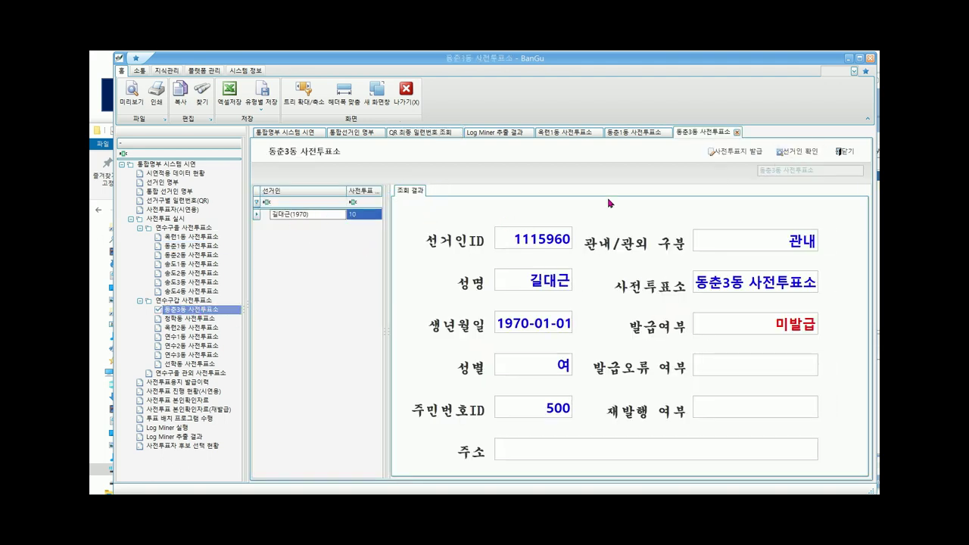
pyautogui.click(739, 154)
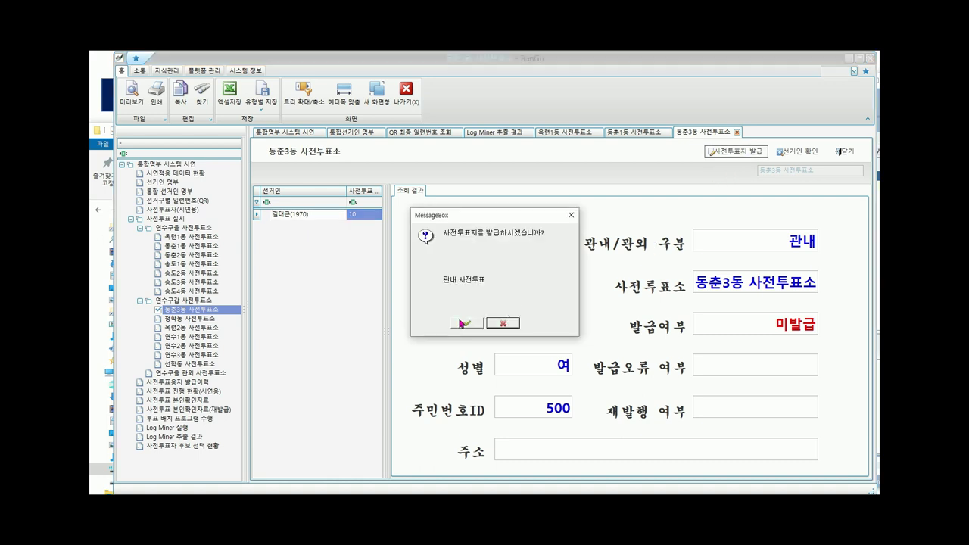
pyautogui.click(462, 324)
pyautogui.click(494, 323)
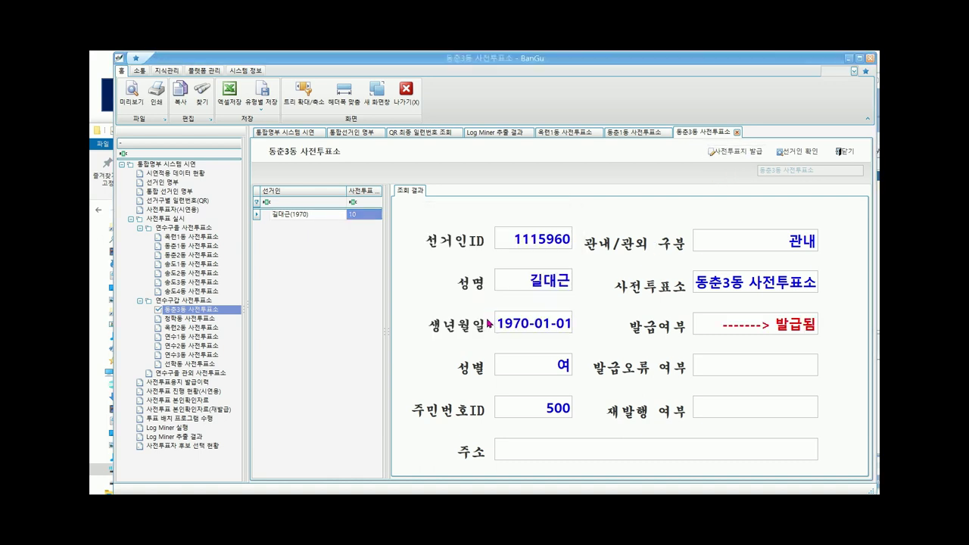
pyautogui.click(420, 133)
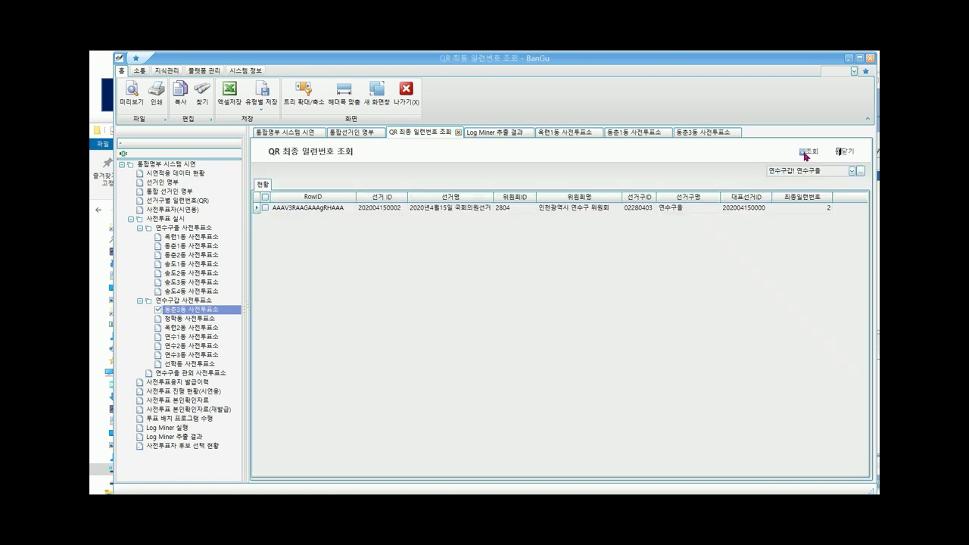
pyautogui.click(805, 153)
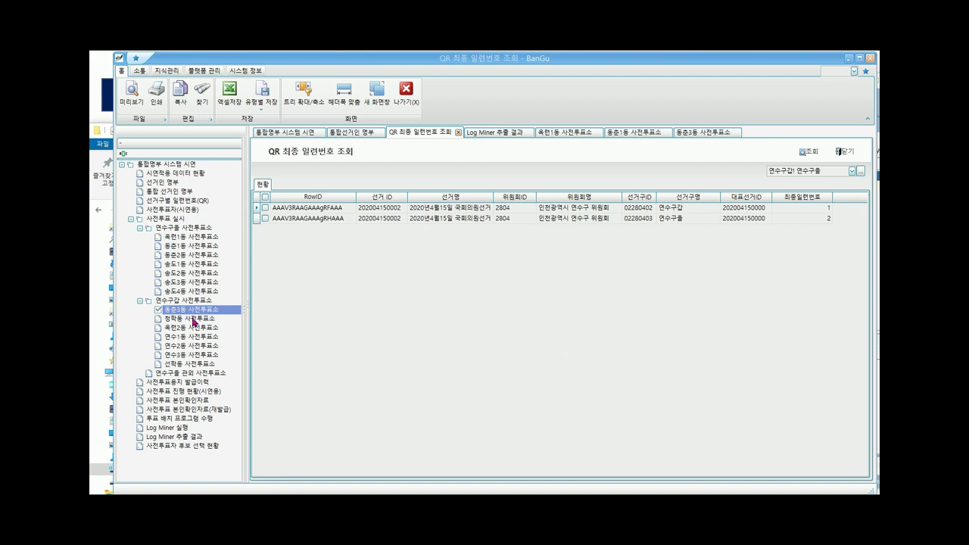
# - Verify the voter at 청학동 사전투표소, issue the 관내 early voting ballot, and check the final QR serial numbers again
pyautogui.click(193, 319)
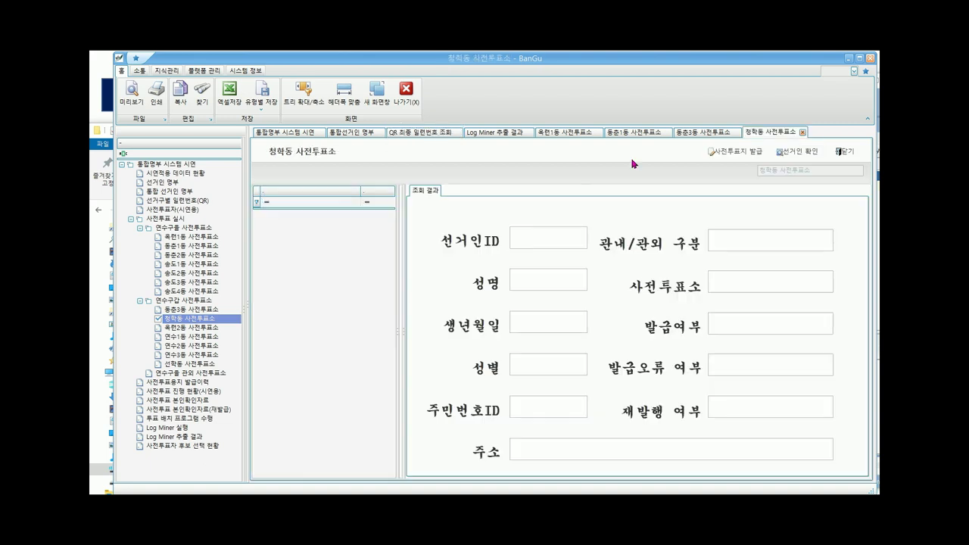
pyautogui.click(799, 152)
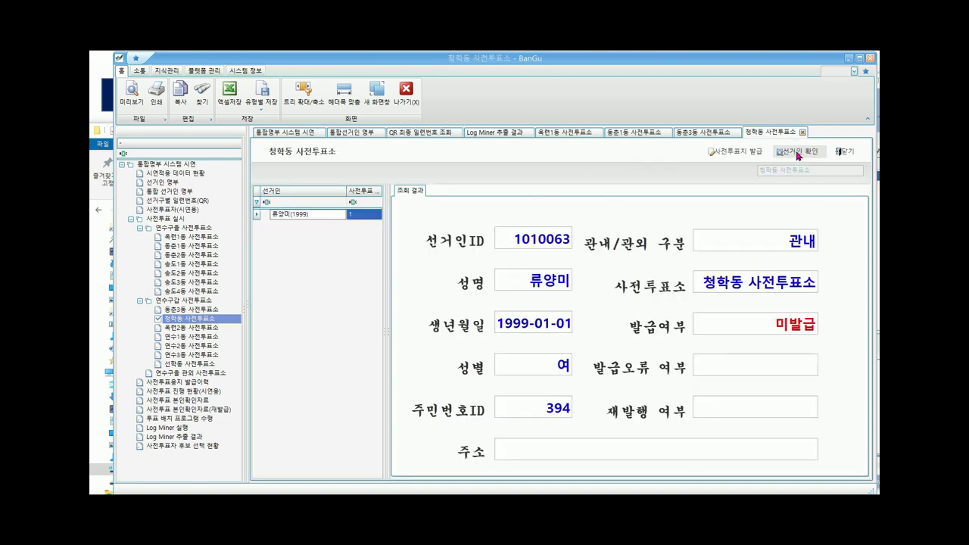
pyautogui.click(744, 153)
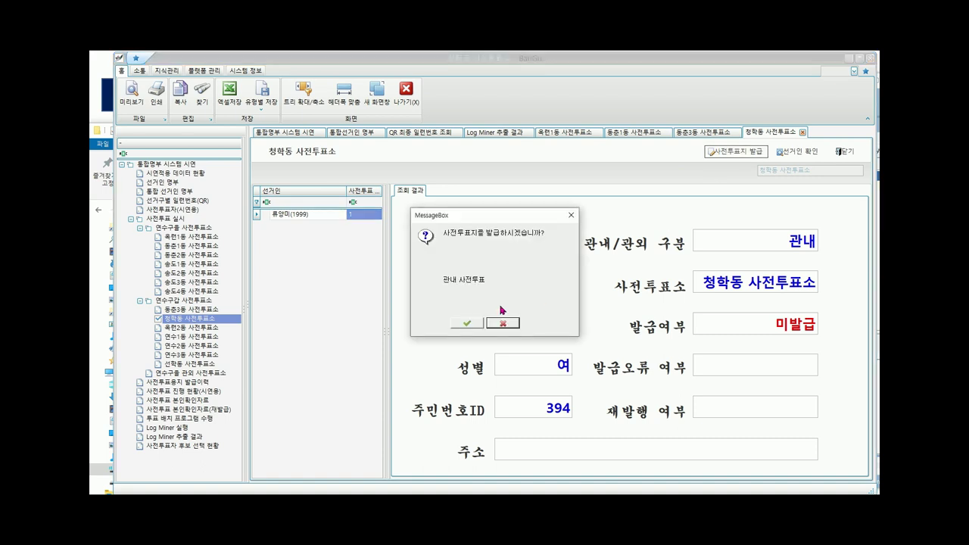
pyautogui.click(493, 324)
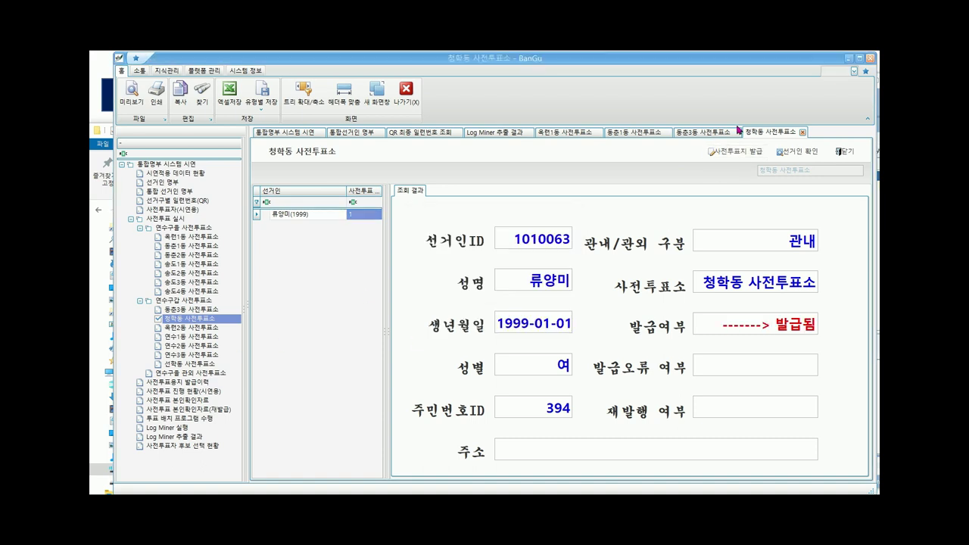
pyautogui.click(437, 136)
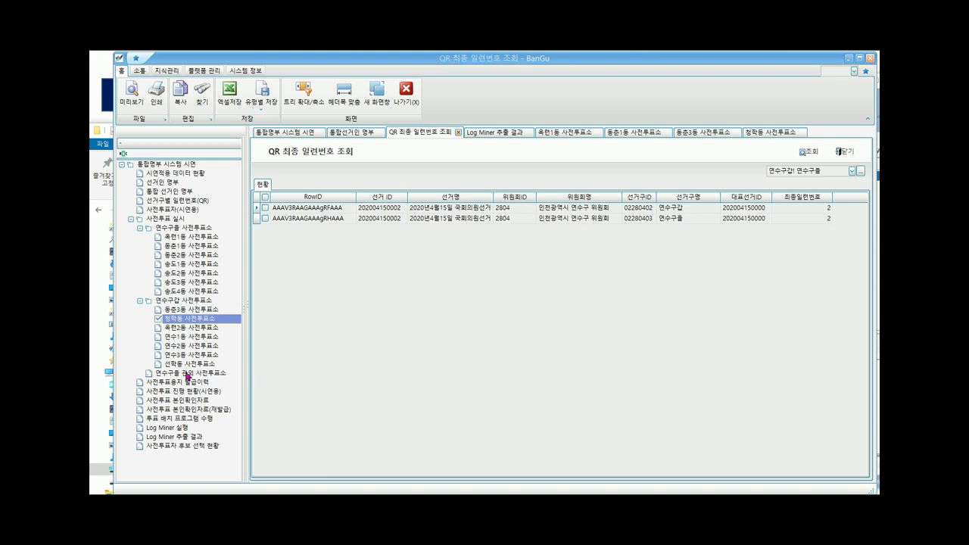
# - Verify the voter at 연수구을 관외 사전투표소, issue the 관외 early voting ballot, and re-query the final QR serial numbers
pyautogui.click(186, 374)
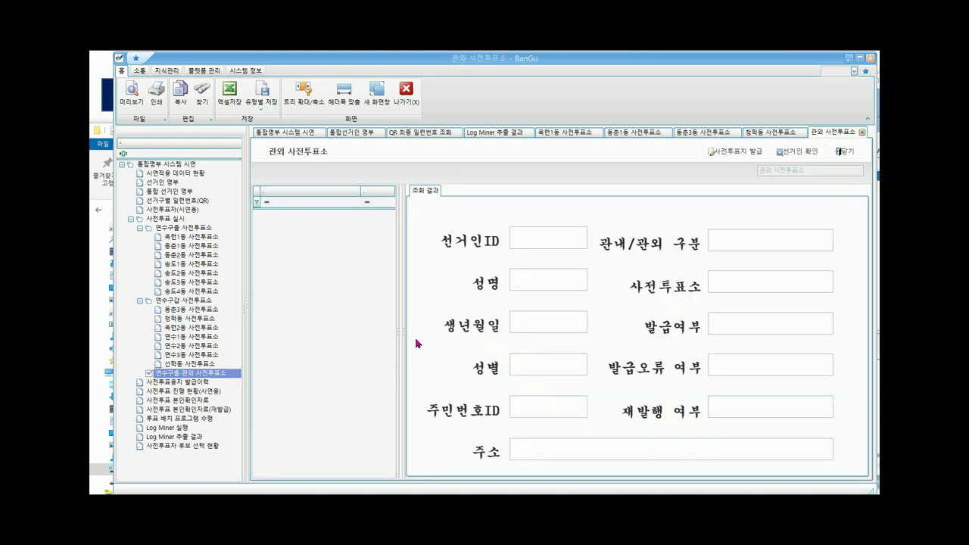
pyautogui.click(804, 151)
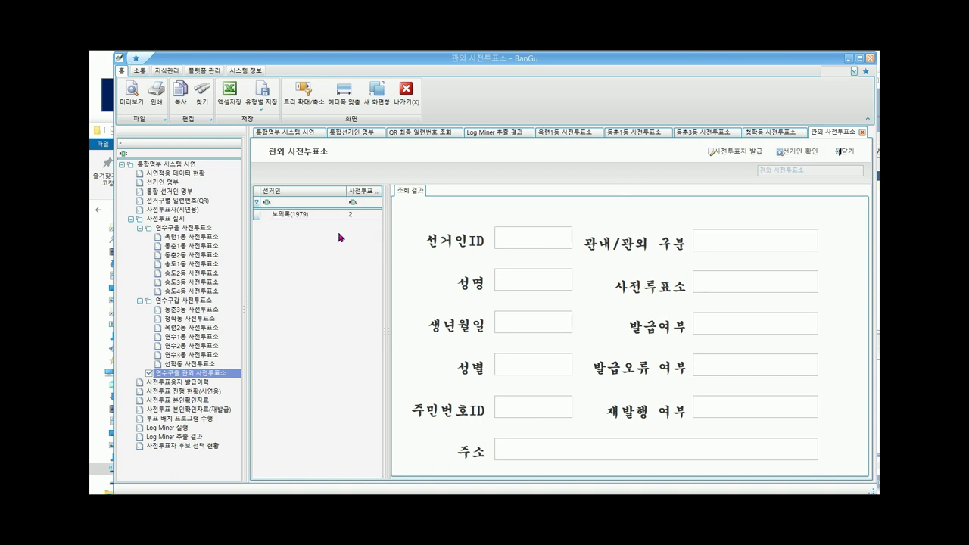
pyautogui.click(302, 216)
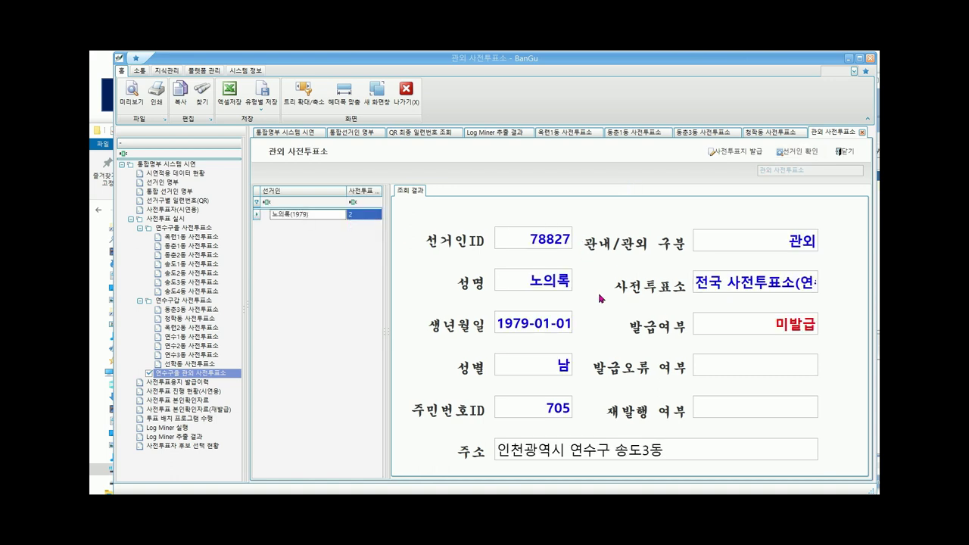
pyautogui.click(738, 155)
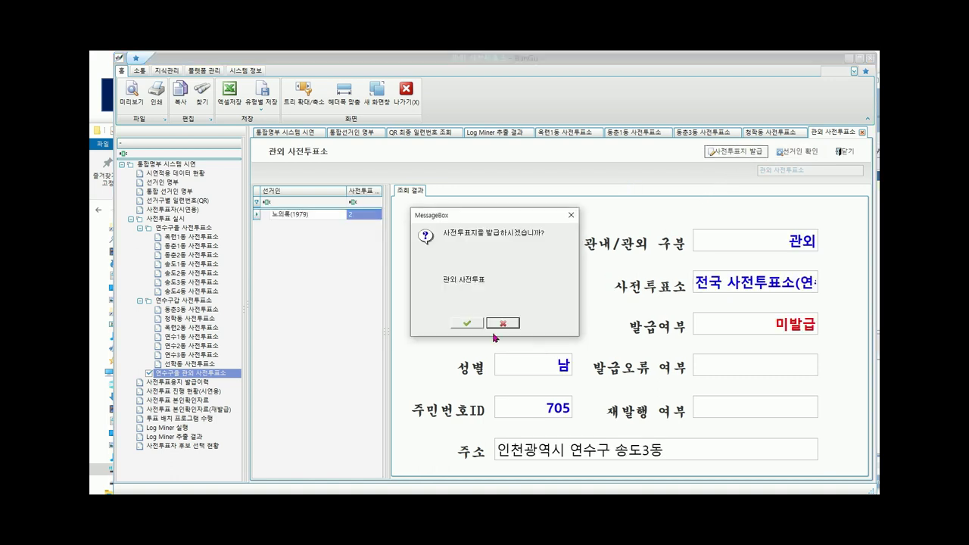
pyautogui.click(496, 324)
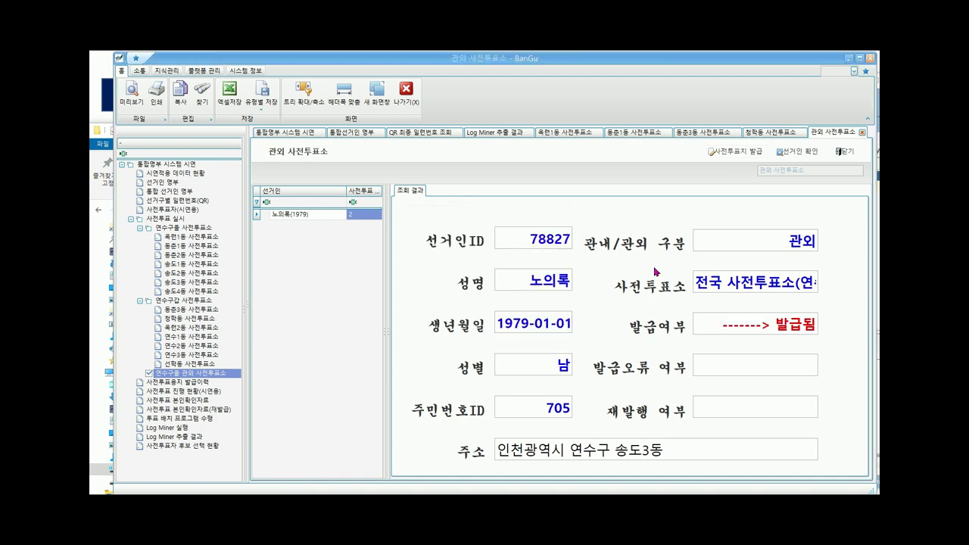
pyautogui.click(425, 136)
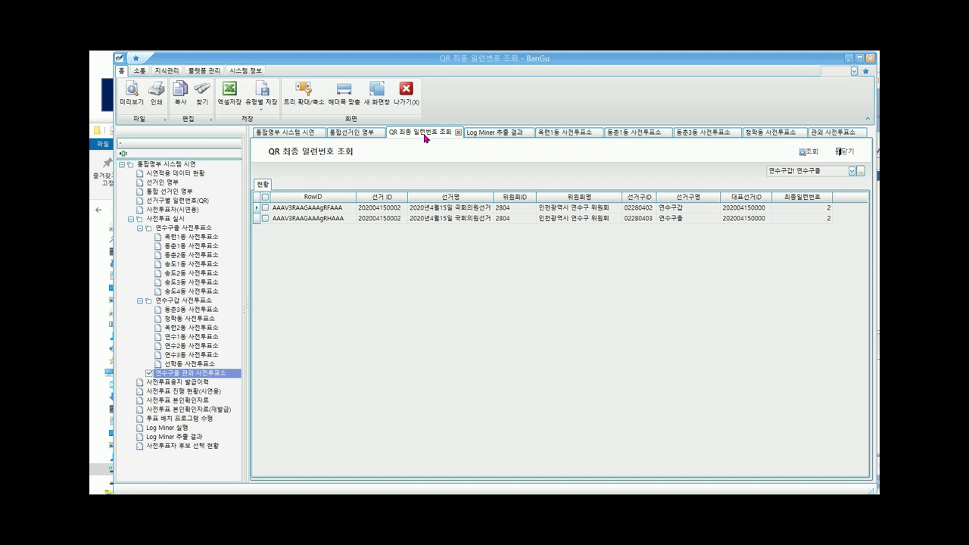
pyautogui.click(818, 157)
# - Query 사전투표 본인확인자료 for 연수구 갑 and 연수구 을 and review all columns of the issued voters' identity records
pyautogui.click(196, 400)
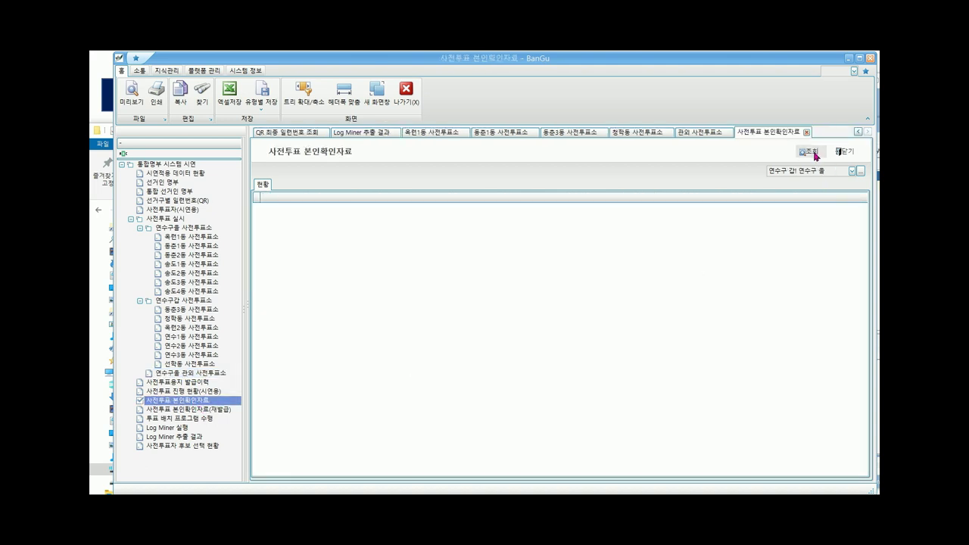
pyautogui.click(809, 152)
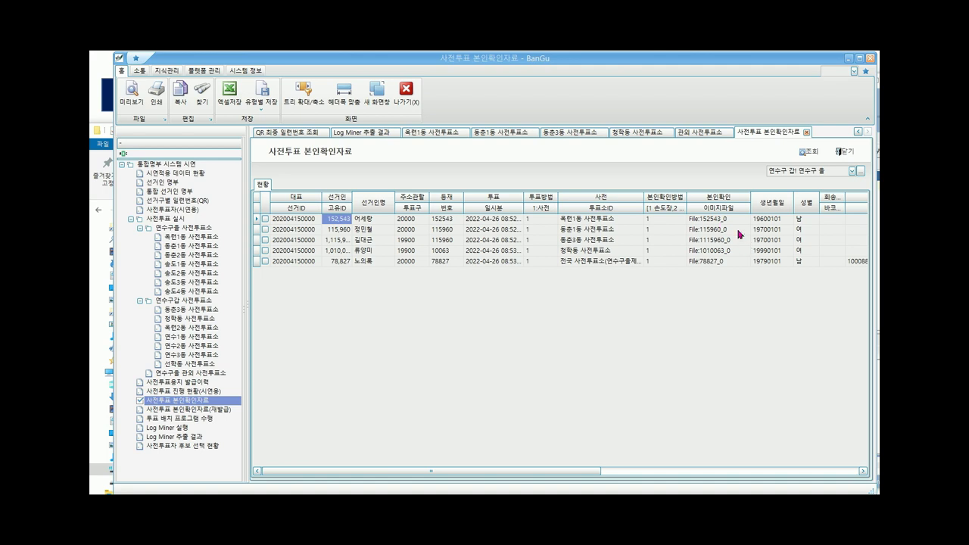
pyautogui.moveTo(588, 472); pyautogui.dragTo(770, 472)
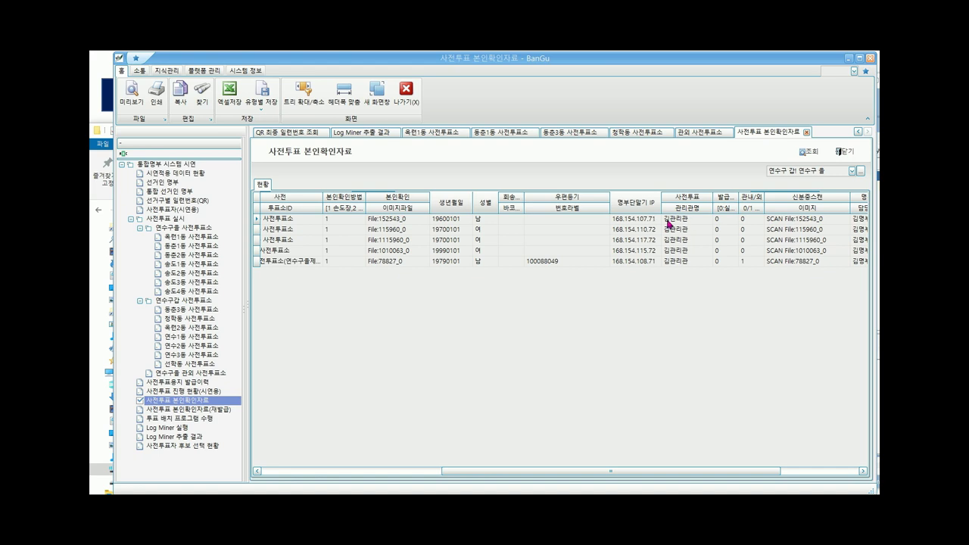
pyautogui.moveTo(540, 475); pyautogui.dragTo(631, 472)
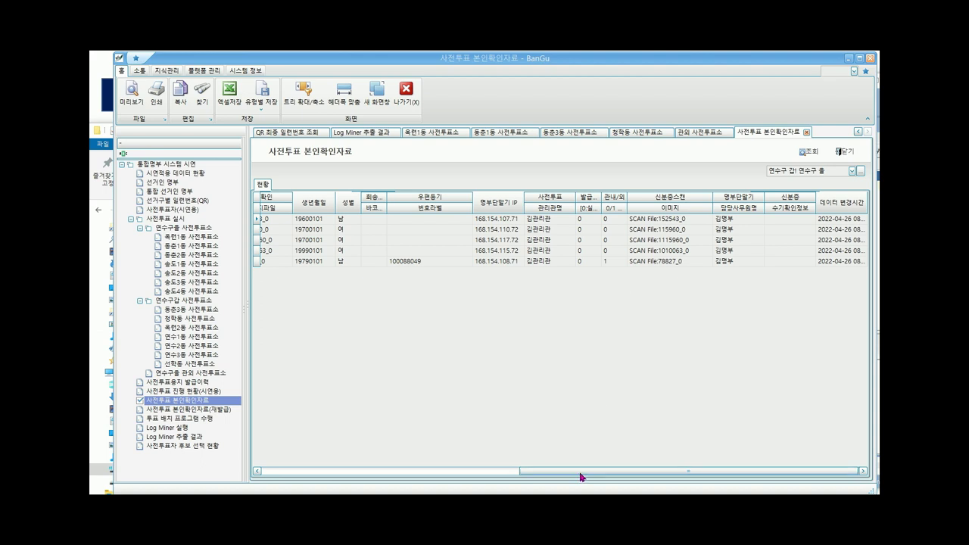
pyautogui.moveTo(580, 472); pyautogui.dragTo(396, 472)
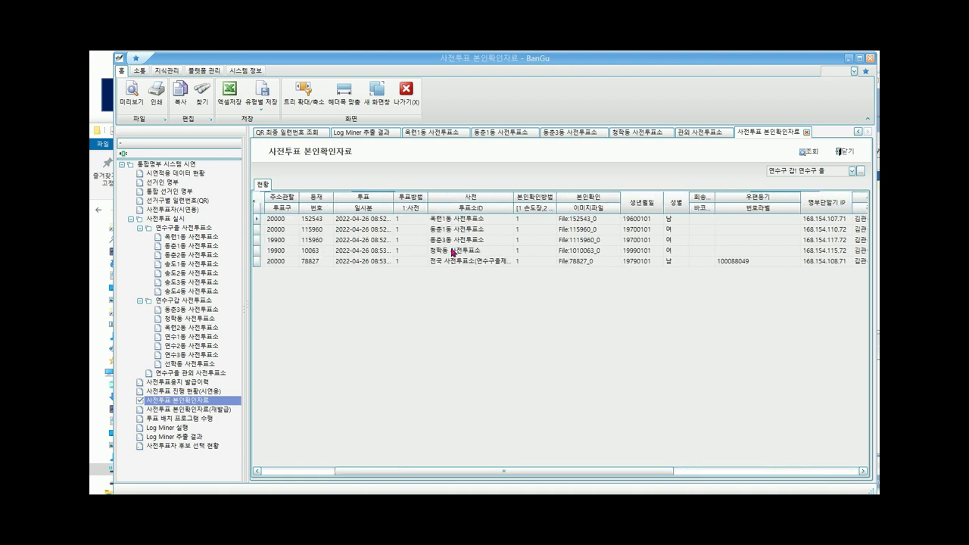
# - Open the Log Miner 추출 결과 screen, move the SQL Developer and BanGu windows aside, and switch to File Explorer's 2022_04_26 folder
pyautogui.click(382, 132)
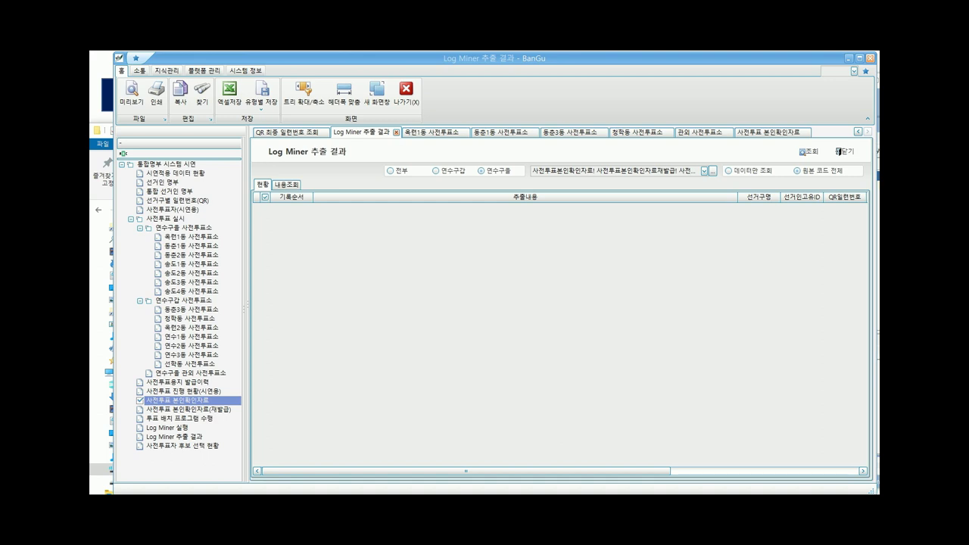
pyautogui.hotkey('alt', 'Tab')
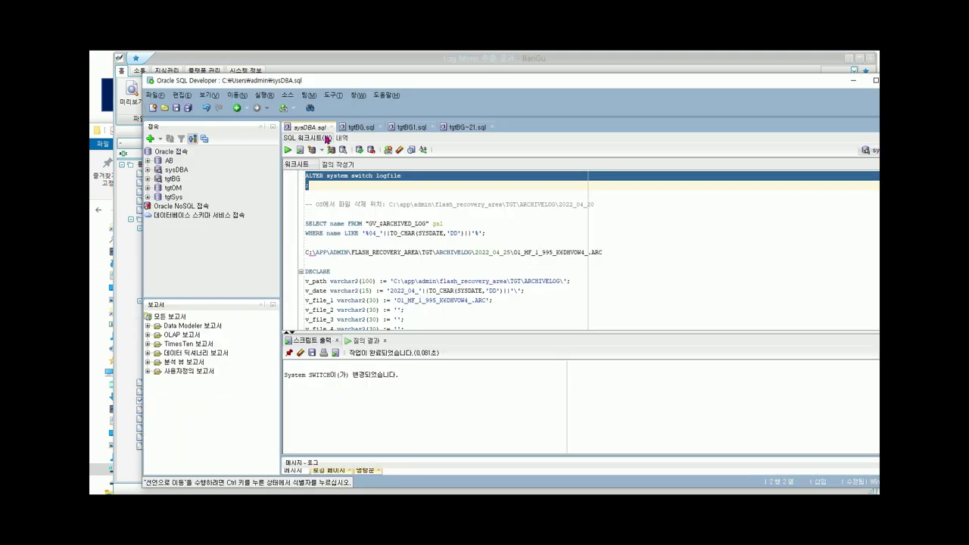
pyautogui.moveTo(334, 82); pyautogui.dragTo(450, 85)
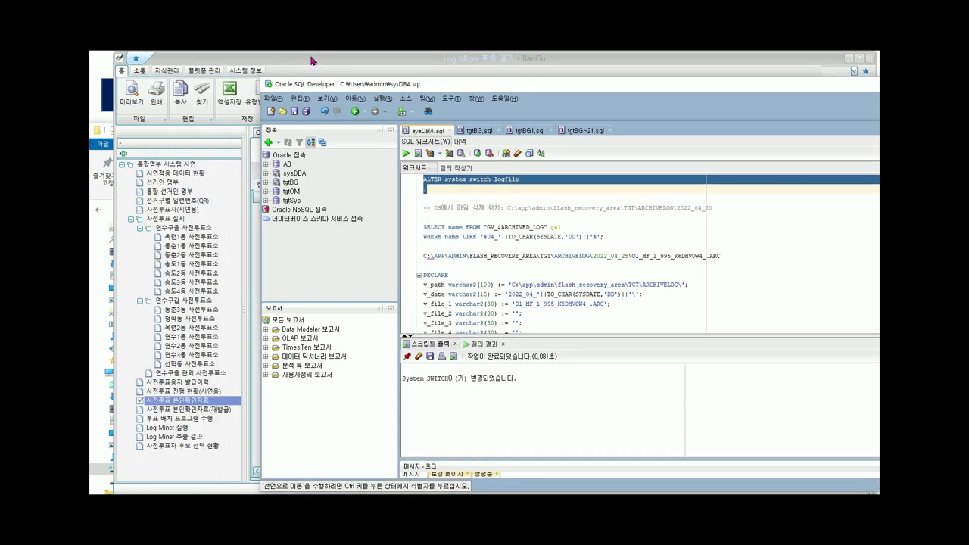
pyautogui.moveTo(312, 59); pyautogui.dragTo(435, 64)
pyautogui.click(224, 134)
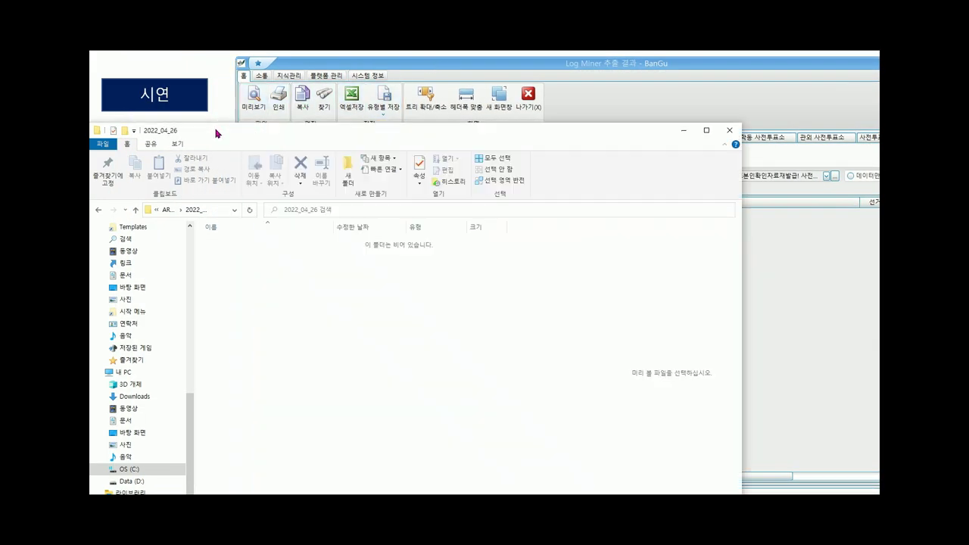
# - Move the File Explorer window aside, switch to SQL Developer, clear the script output and run only the ALTER system switch logfile statement
pyautogui.moveTo(296, 134); pyautogui.dragTo(269, 132)
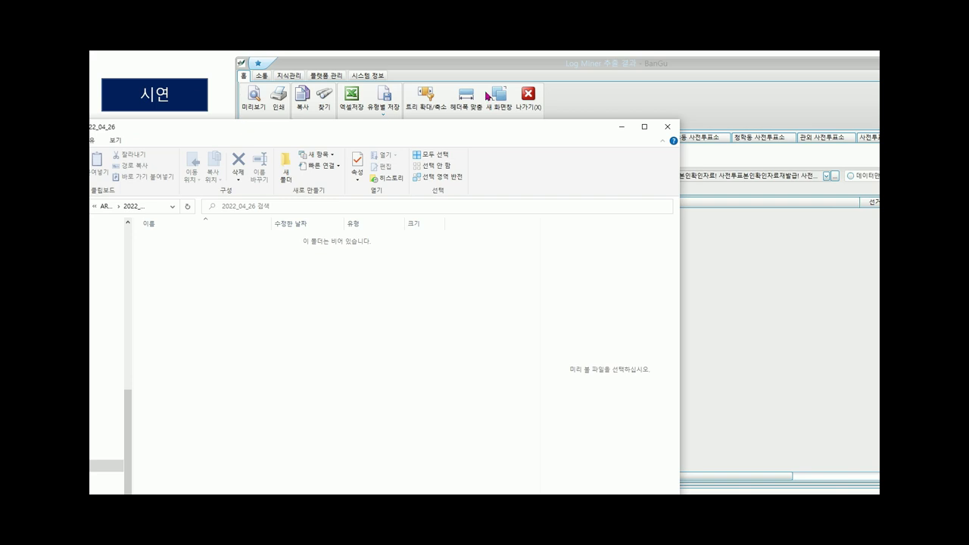
pyautogui.hotkey('alt', 'Tab')
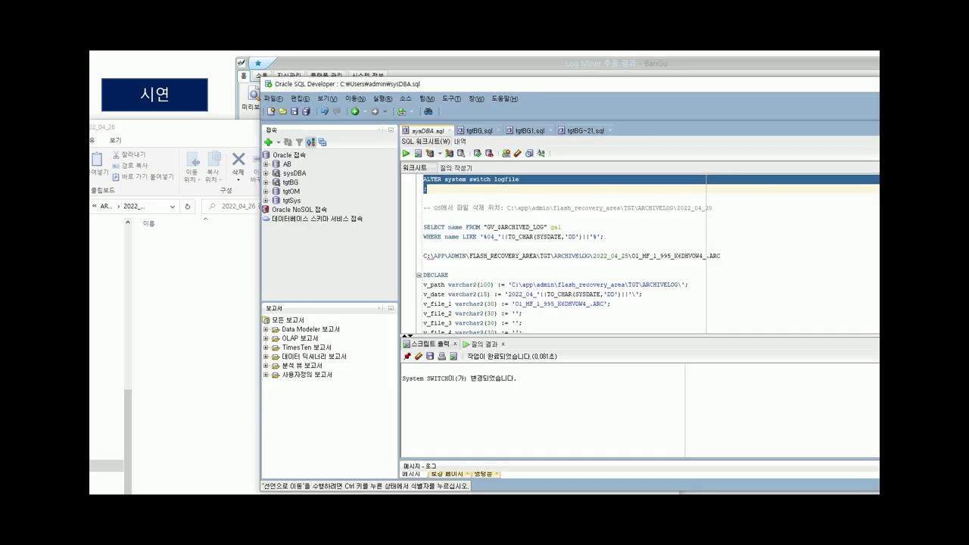
pyautogui.click(436, 189)
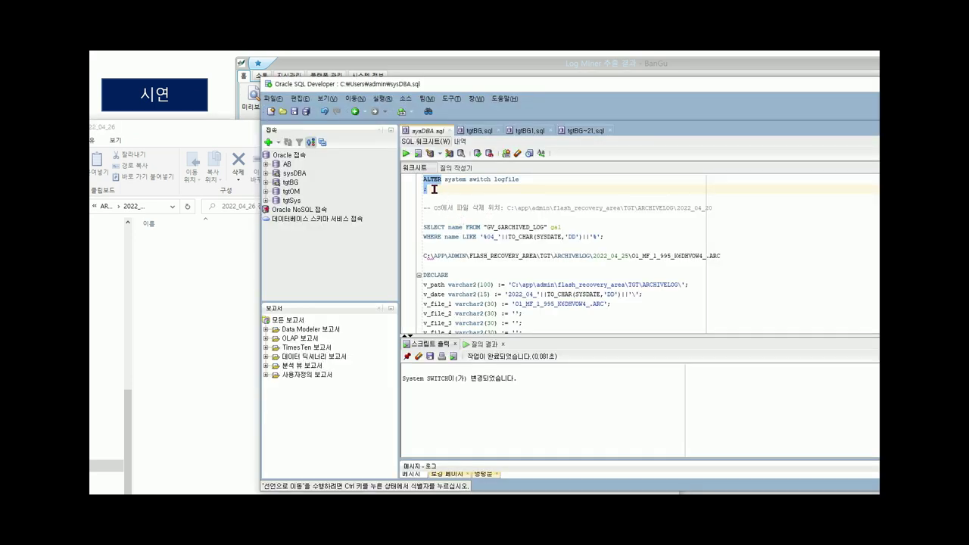
pyautogui.moveTo(436, 189); pyautogui.dragTo(424, 180)
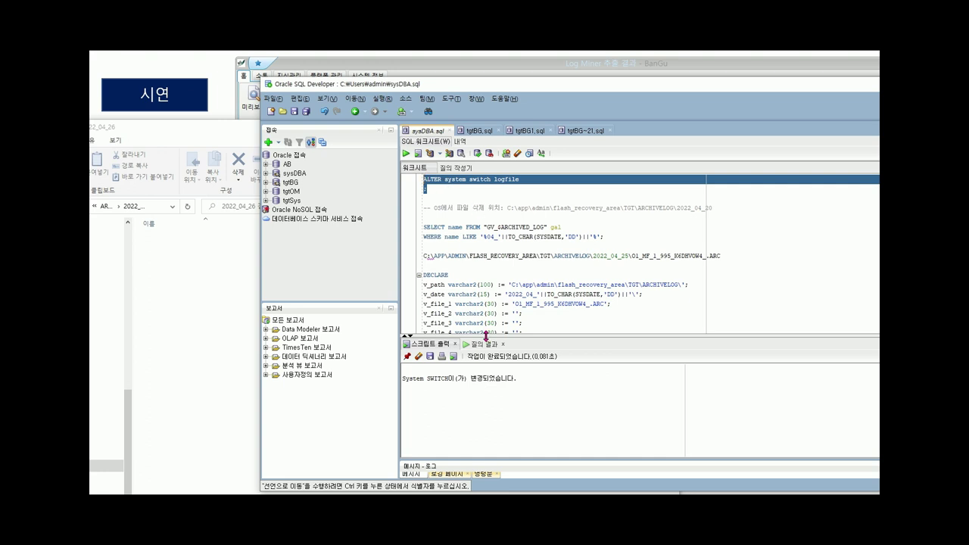
pyautogui.click(418, 356)
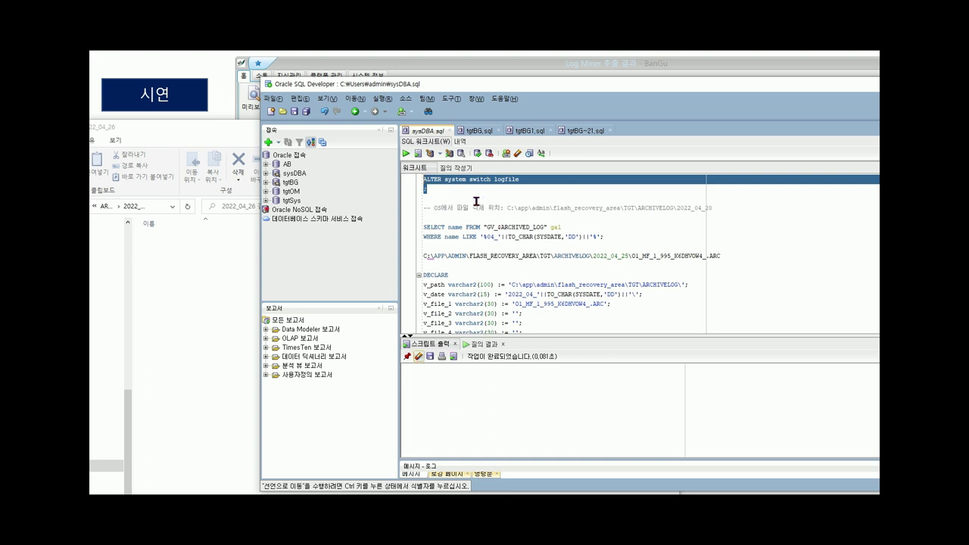
pyautogui.click(405, 154)
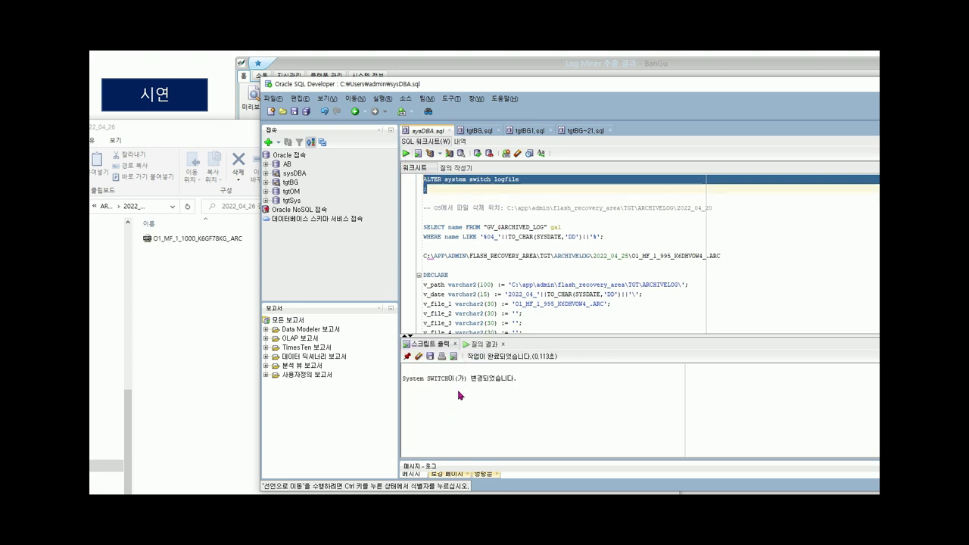
# - Copy the new archive log's file name from the 2022_04_26 folder and set v_file_1 in sysDBA.sql to 'O1_MF_1_1000_K6GF78KG_.ARC'
pyautogui.click(238, 240)
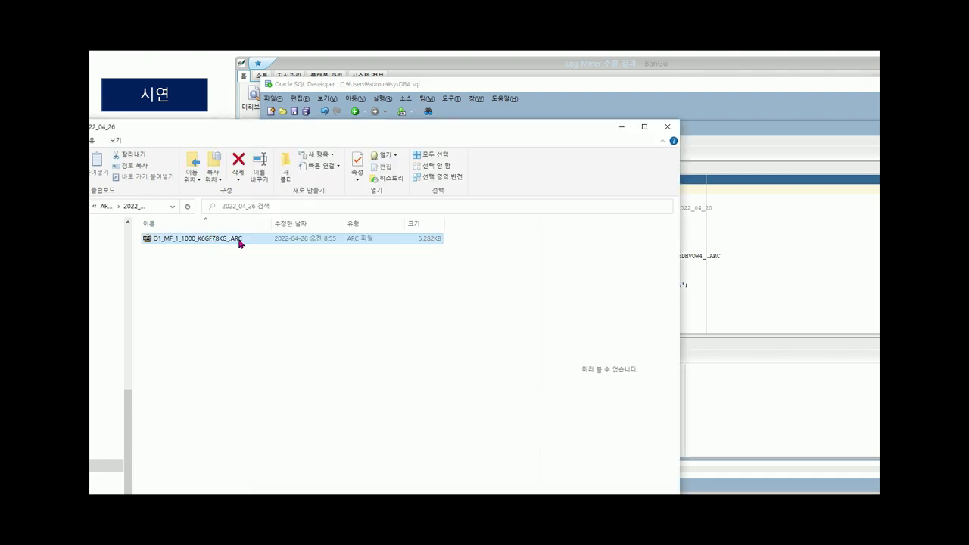
pyautogui.click(239, 241)
pyautogui.moveTo(250, 238); pyautogui.dragTo(149, 234)
pyautogui.hotkey('ctrl', 'c')
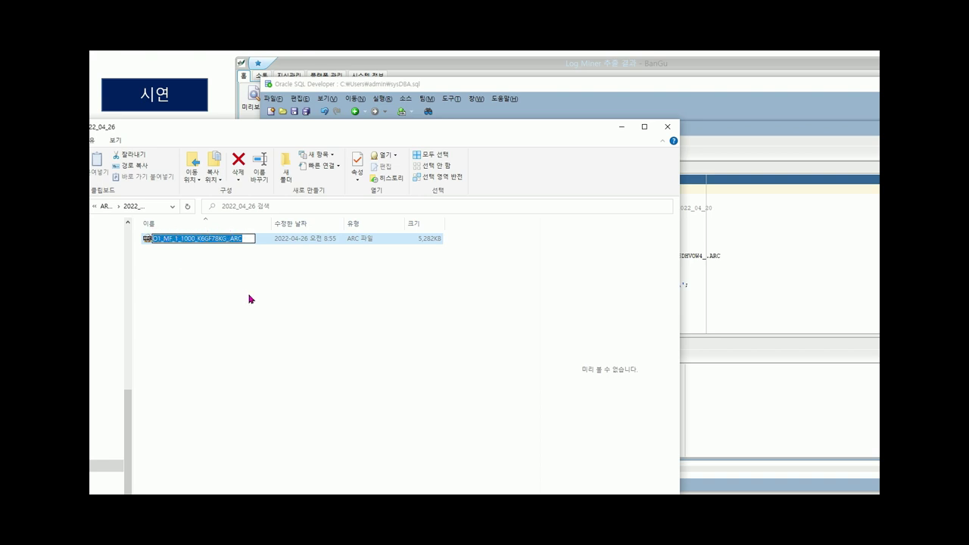
pyautogui.click(737, 255)
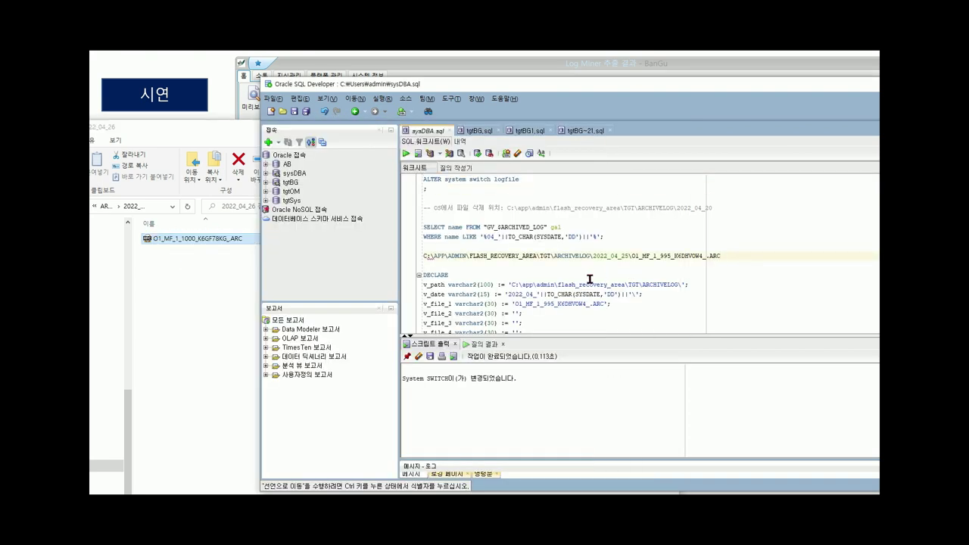
pyautogui.scroll(-2, 587, 281)
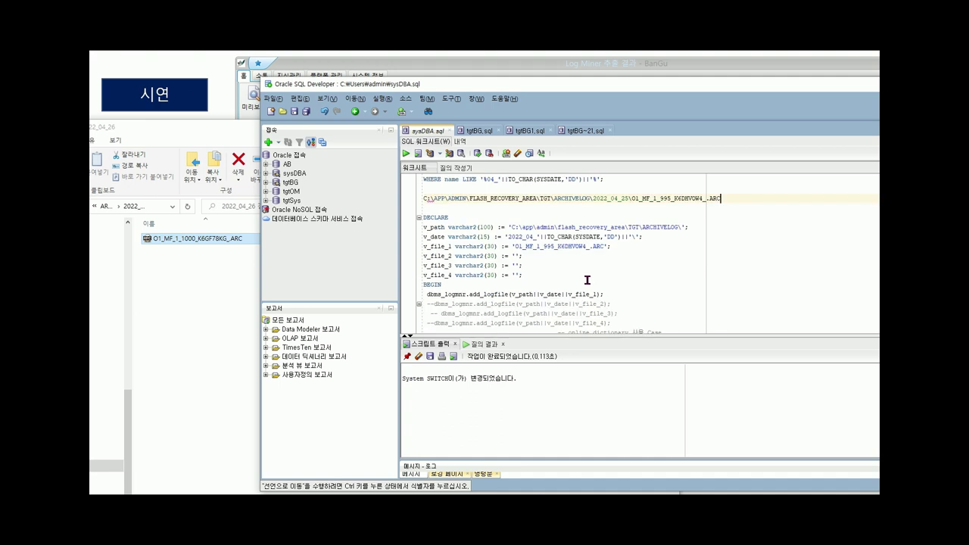
pyautogui.click(514, 246)
pyautogui.moveTo(514, 246); pyautogui.dragTo(600, 246)
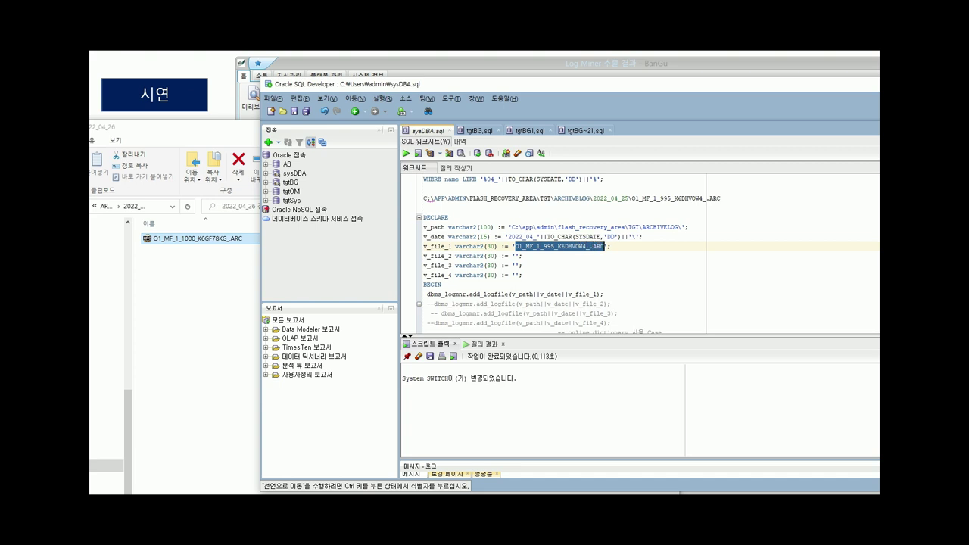
pyautogui.hotkey('ctrl', 'v')
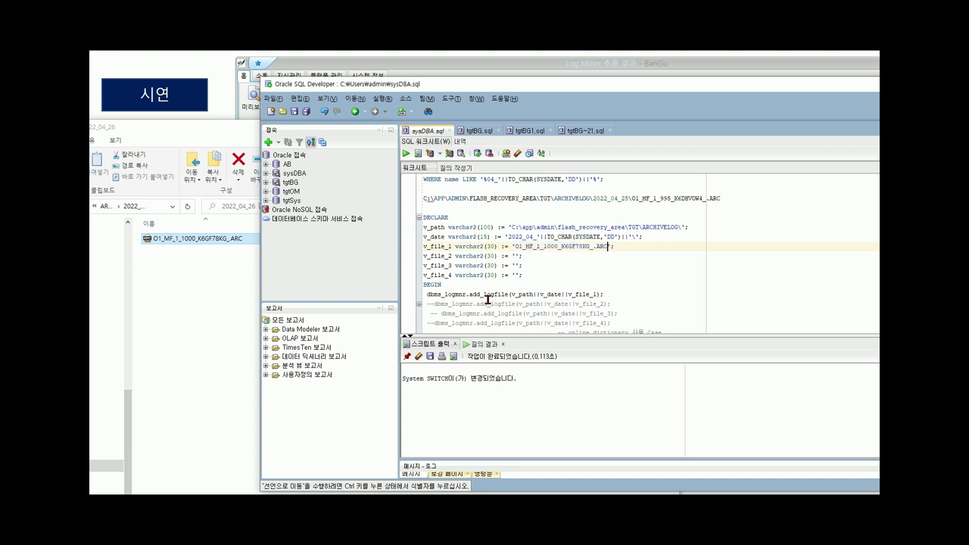
# - Run the DECLARE to END block that adds the v_file_1 log file and starts LogMiner with DBMS_LOGMNR.DICT_FROM_ONLINE_CATALOG
pyautogui.click(443, 295)
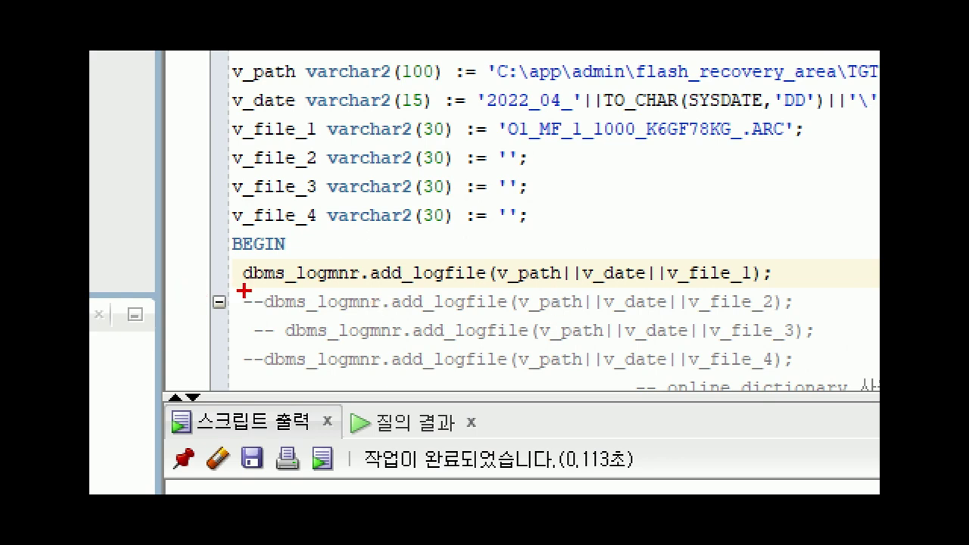
pyautogui.moveTo(242, 290)
pyautogui.mouseDown()
pyautogui.moveTo(376, 290)
pyautogui.moveTo(305, 245)
pyautogui.moveTo(214, 280)
pyautogui.moveTo(266, 295)
pyautogui.mouseUp()
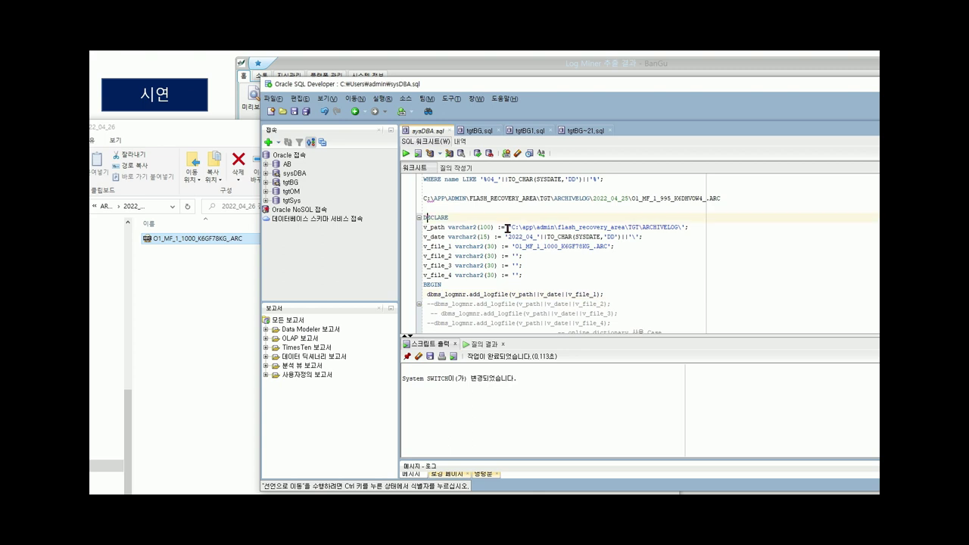
pyautogui.press('Home')
pyautogui.hotkey('shift', 'Down')
pyautogui.hotkey('shift', 'Down')
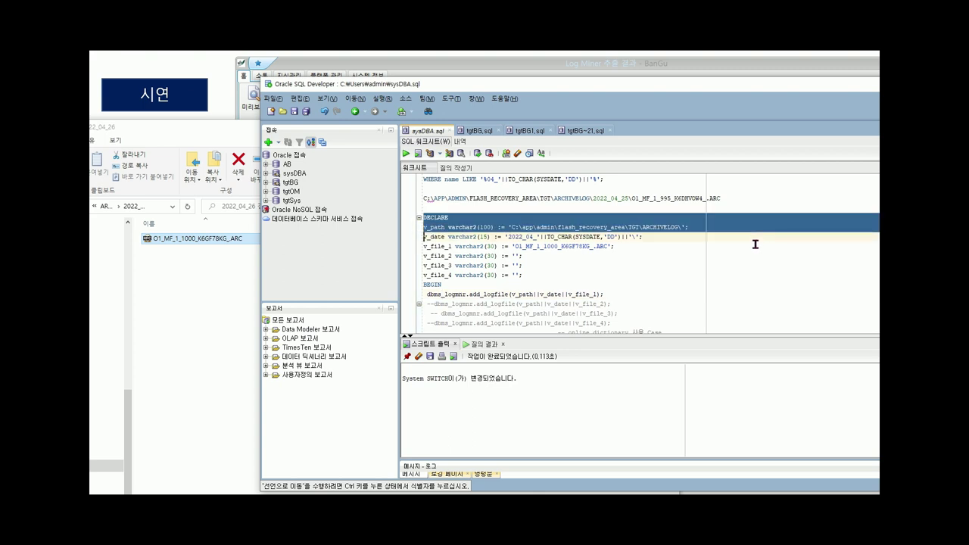
pyautogui.hotkey('shift', 'Down')
pyautogui.hotkey('shift', 'Down')
pyautogui.hotkey('shift', 'Down')
pyautogui.hotkey('shift', 'Down')
pyautogui.hotkey('shift', 'Down')
pyautogui.hotkey('shift', 'Down')
pyautogui.hotkey('shift', 'Down')
pyautogui.hotkey('shift', 'Down')
pyautogui.hotkey('shift', 'Down')
pyautogui.hotkey('shift', 'Down')
pyautogui.hotkey('shift', 'Down')
pyautogui.hotkey('shift', 'Down')
pyautogui.hotkey('shift', 'Down')
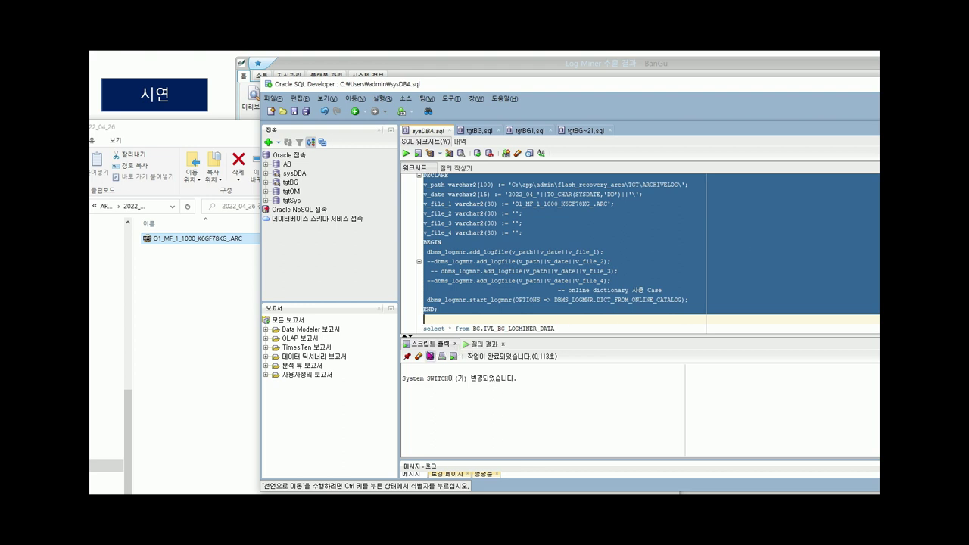
pyautogui.click(406, 154)
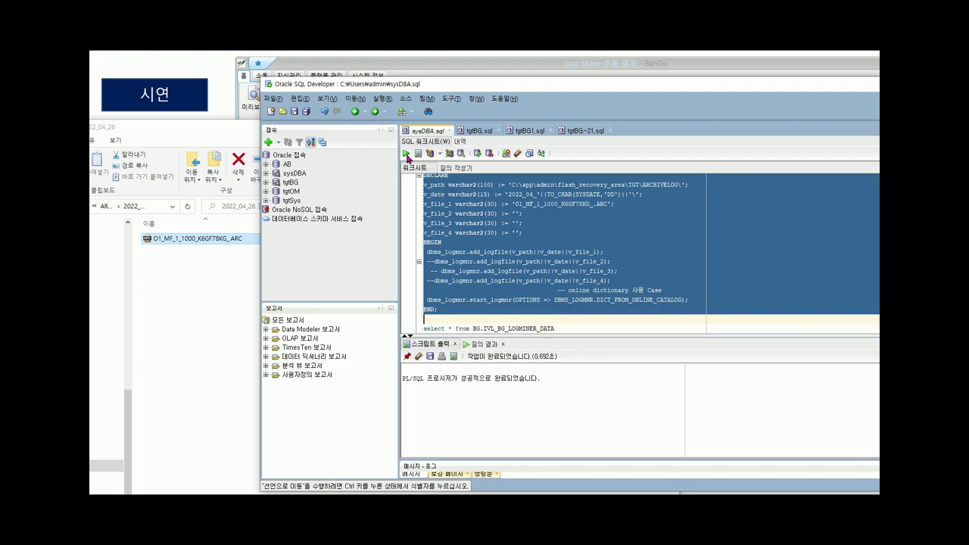
# - Run the statement inserting the listed tables' v$logmnr_contents rows into BG.IVL_BG_LOGMINER_DATA, and commit the insert
pyautogui.scroll(-2, 492, 279)
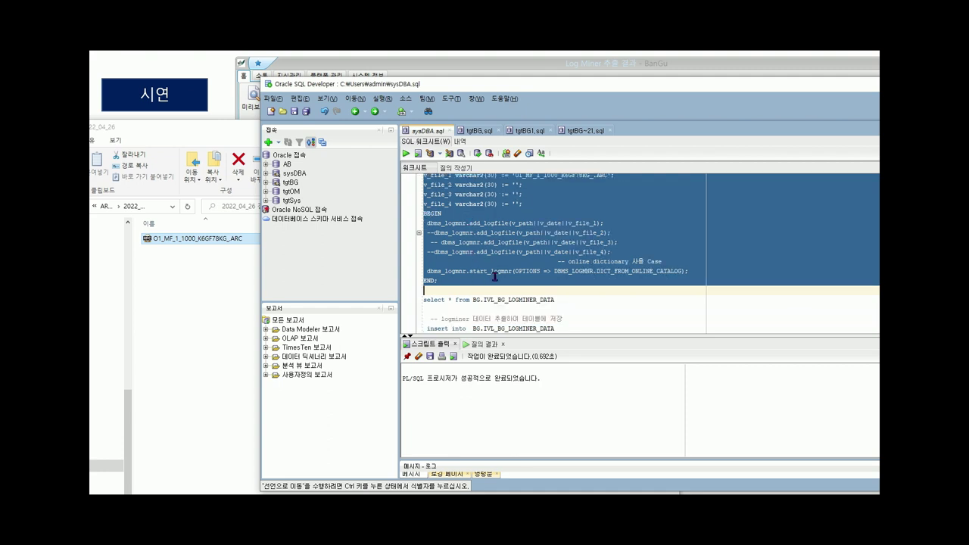
pyautogui.scroll(-1, 495, 276)
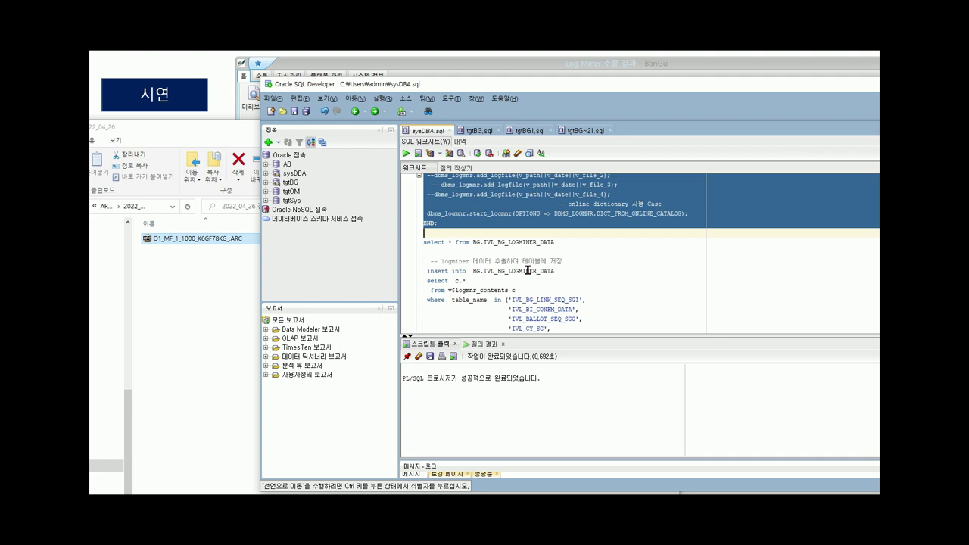
pyautogui.click(487, 243)
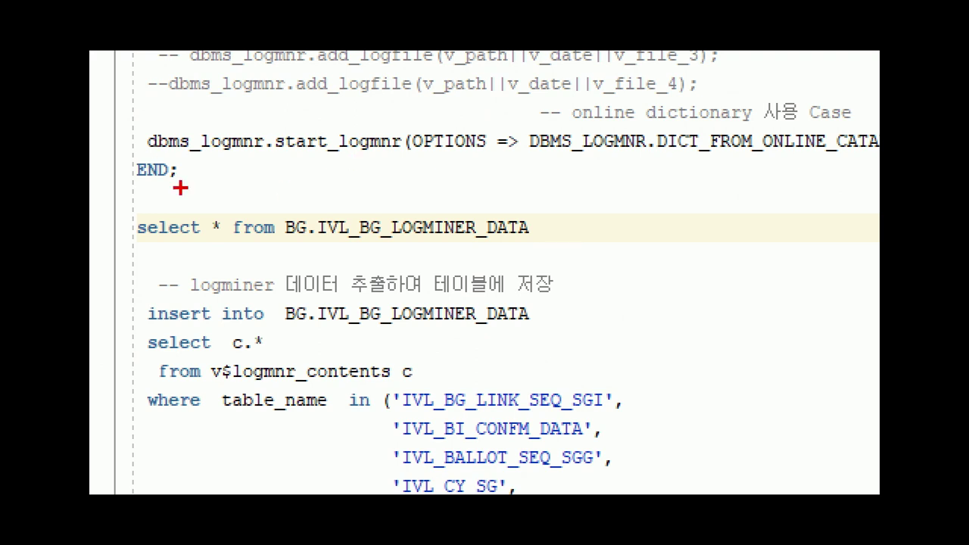
pyautogui.moveTo(454, 247)
pyautogui.mouseDown()
pyautogui.moveTo(290, 231)
pyautogui.moveTo(492, 177)
pyautogui.moveTo(532, 247)
pyautogui.moveTo(410, 261)
pyautogui.mouseUp()
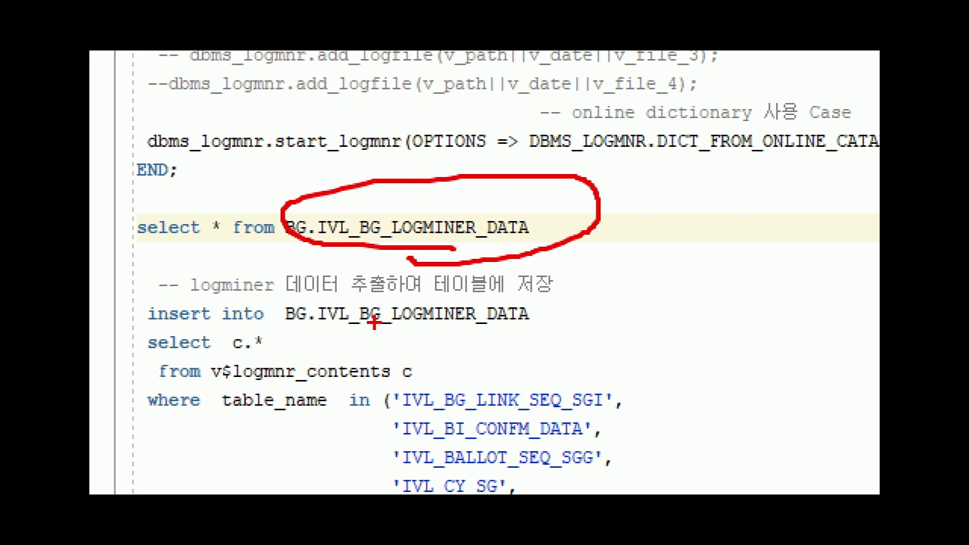
pyautogui.moveTo(378, 313)
pyautogui.mouseDown()
pyautogui.moveTo(370, 314)
pyautogui.moveTo(409, 289)
pyautogui.moveTo(562, 330)
pyautogui.moveTo(320, 323)
pyautogui.mouseUp()
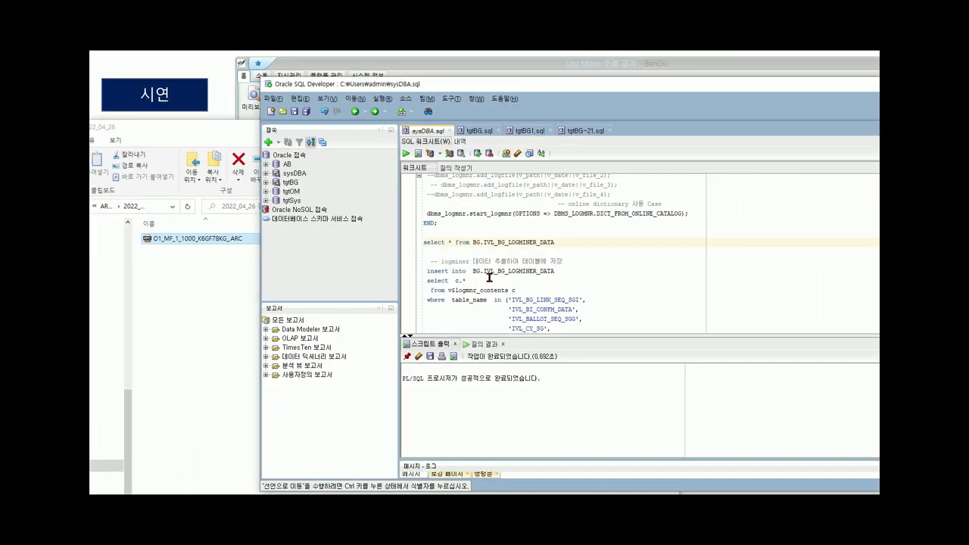
pyautogui.click(427, 271)
pyautogui.hotkey('shift', 'Down')
pyautogui.hotkey('shift', 'Down')
pyautogui.hotkey('shift', 'Down')
pyautogui.hotkey('shift', 'Down')
pyautogui.hotkey('shift', 'Down')
pyautogui.hotkey('shift', 'Down')
pyautogui.hotkey('shift', 'Down')
pyautogui.hotkey('shift', 'Down')
pyautogui.hotkey('shift', 'Down')
pyautogui.hotkey('shift', 'Down')
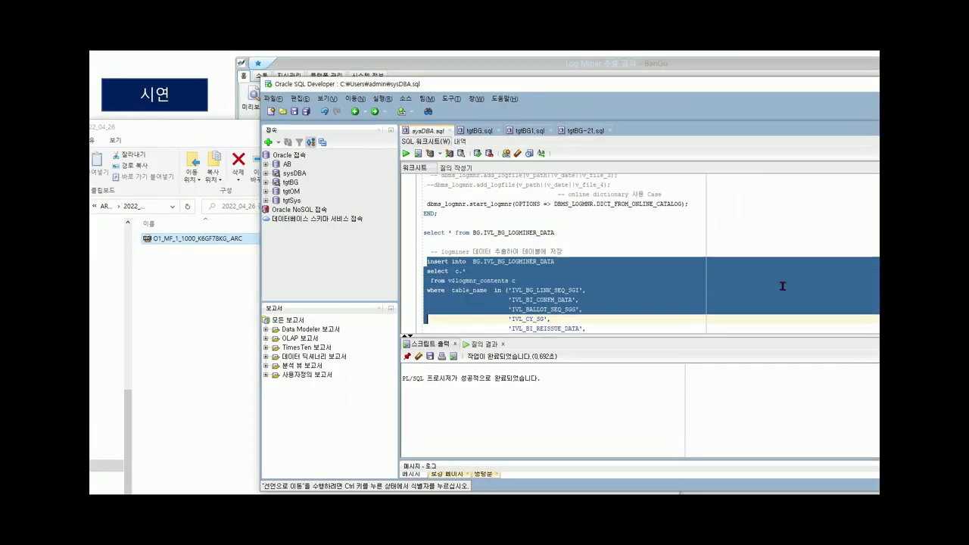
pyautogui.hotkey('shift', 'Up')
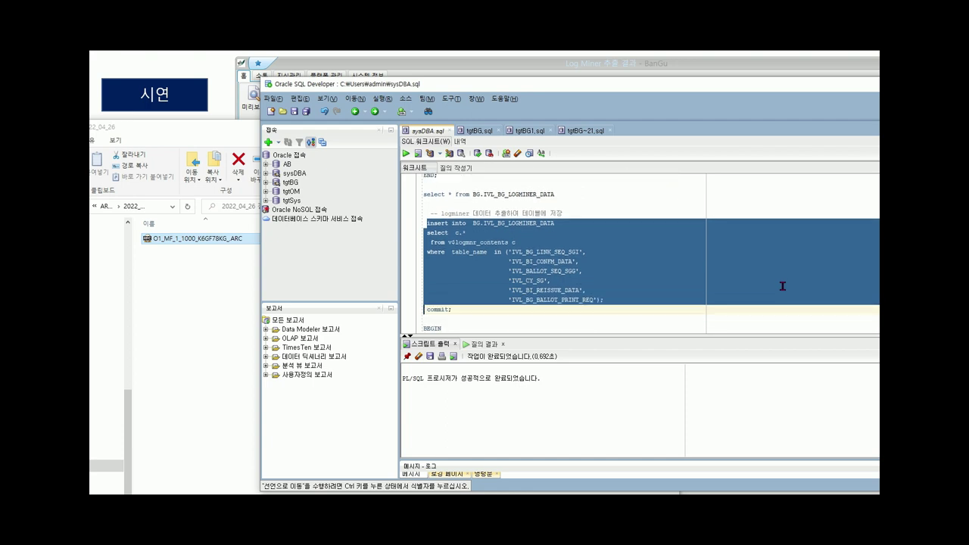
pyautogui.click(406, 154)
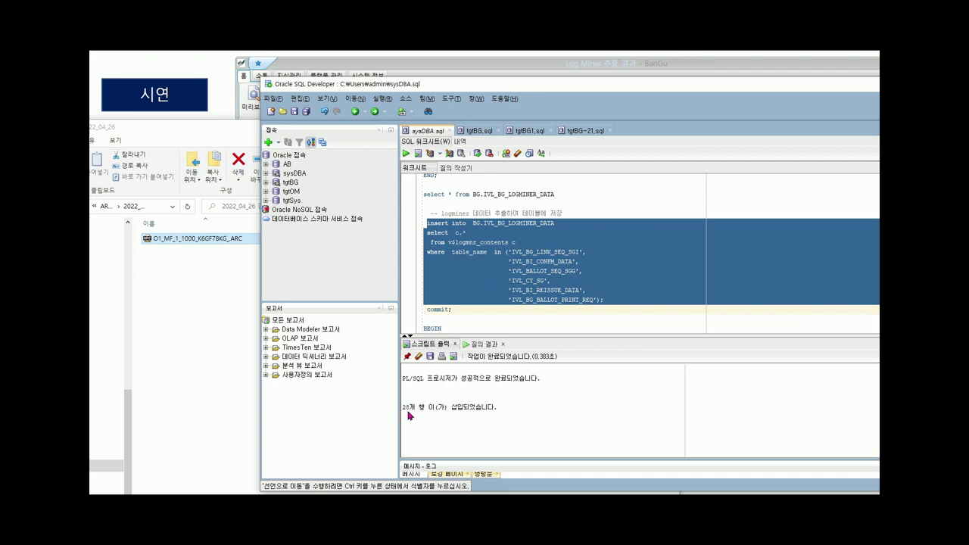
pyautogui.moveTo(466, 311); pyautogui.dragTo(425, 309)
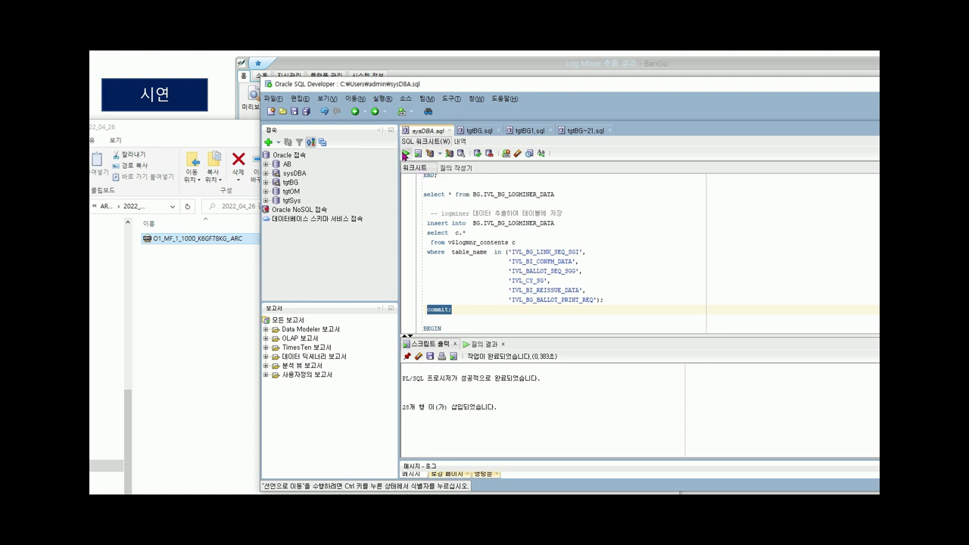
pyautogui.click(406, 154)
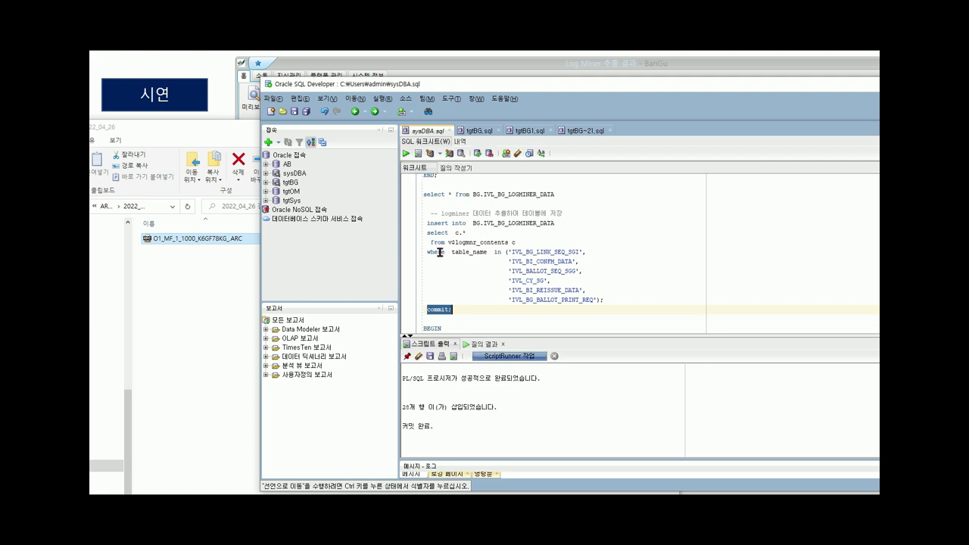
# - Run the BEGIN to END block that calls dbms_logmnr.end_logmnr() to end the LogMiner session
pyautogui.scroll(-2, 439, 251)
pyautogui.click(462, 300)
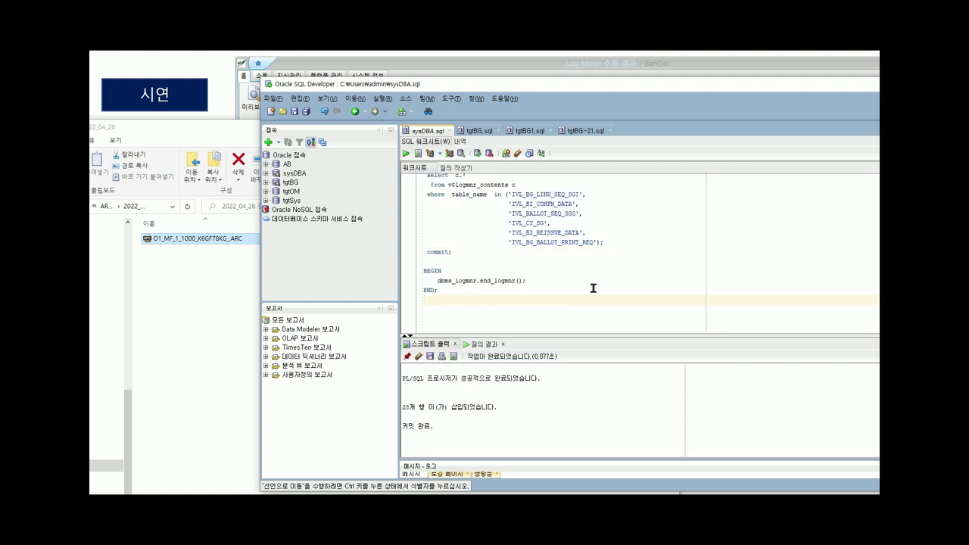
pyautogui.hotkey('shift', 'Up')
pyautogui.hotkey('shift', 'Up')
pyautogui.hotkey('shift', 'Up')
pyautogui.hotkey('shift', 'Up')
pyautogui.hotkey('shift', 'Down')
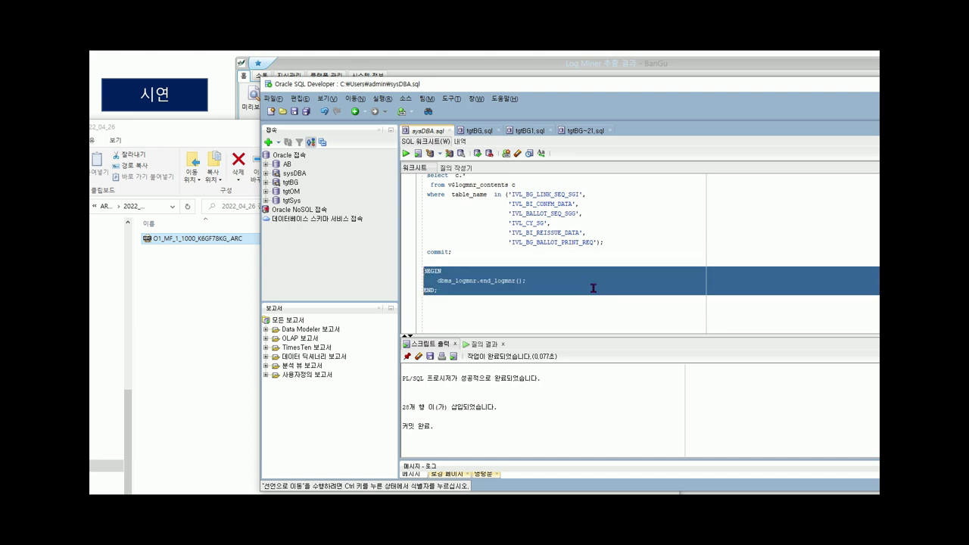
pyautogui.click(406, 155)
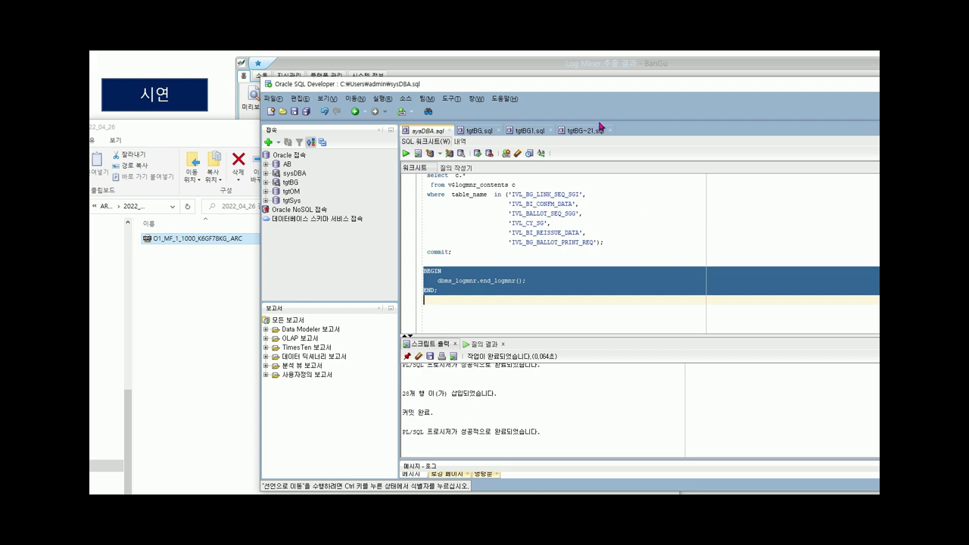
# - Switch to BanGu, bring its whole window into view and query the Log Miner 추출 결과 records for 연수구을
pyautogui.click(551, 74)
pyautogui.moveTo(709, 65); pyautogui.dragTo(577, 72)
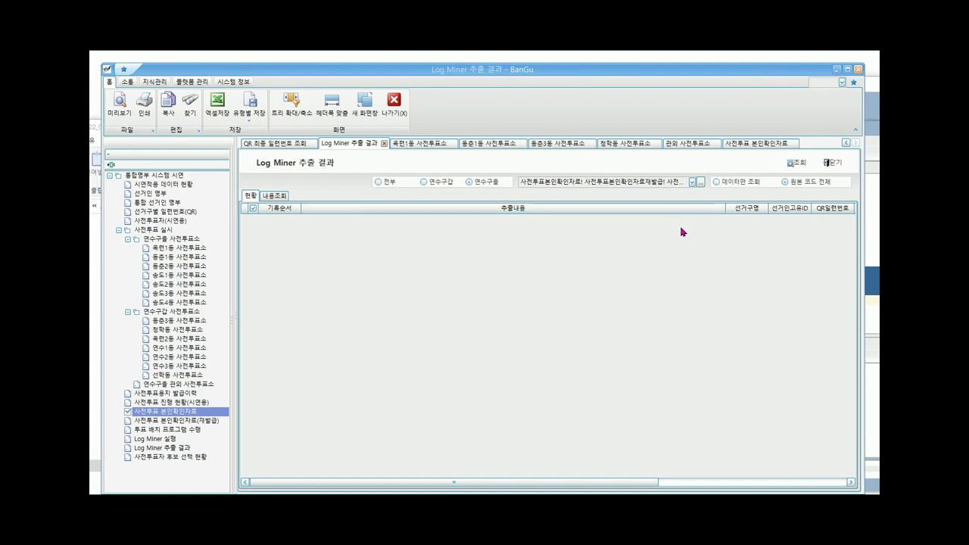
pyautogui.click(800, 164)
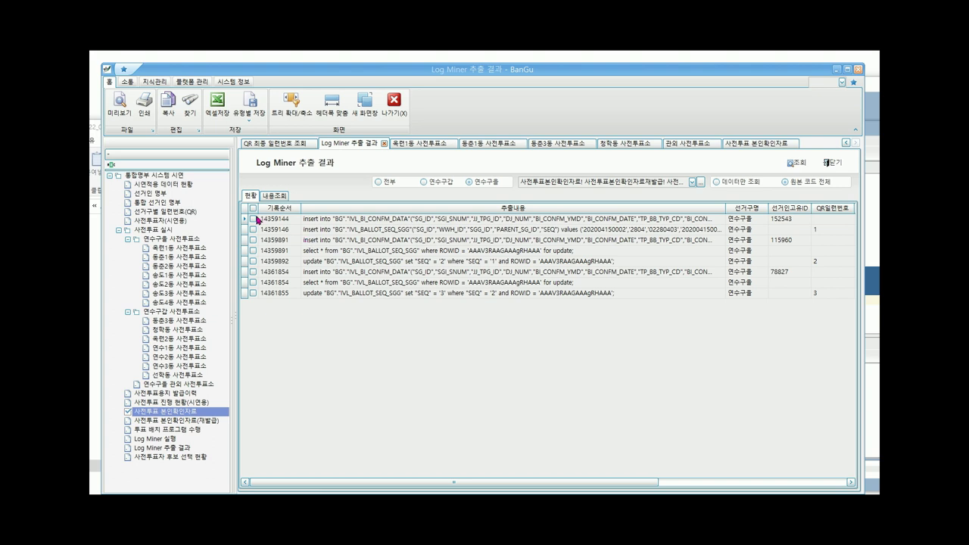
# - Select the first two extracted records and examine the voter's name and polling station in their 내용조회 details
pyautogui.click(253, 218)
pyautogui.click(253, 229)
pyautogui.click(277, 198)
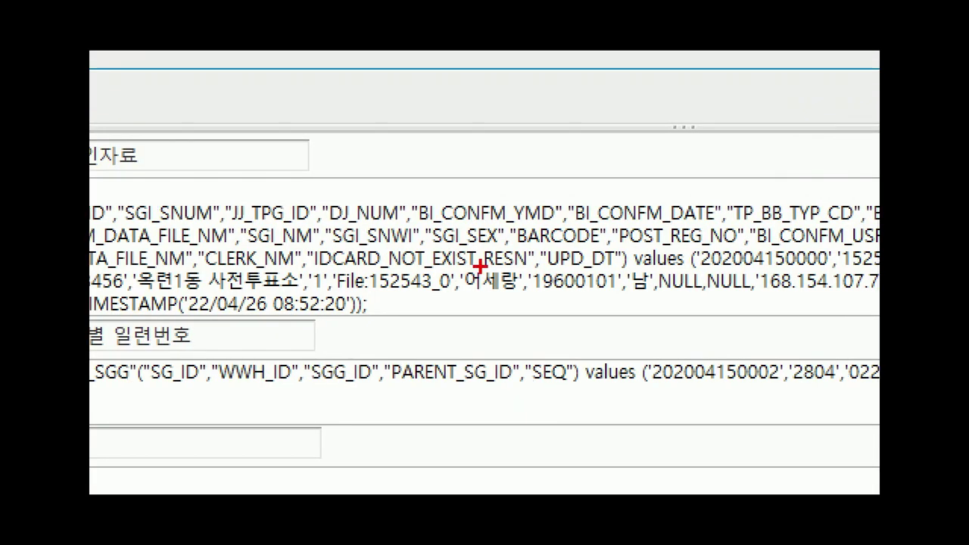
pyautogui.moveTo(525, 308)
pyautogui.mouseDown()
pyautogui.moveTo(443, 277)
pyautogui.moveTo(506, 256)
pyautogui.moveTo(518, 294)
pyautogui.moveTo(498, 314)
pyautogui.mouseUp()
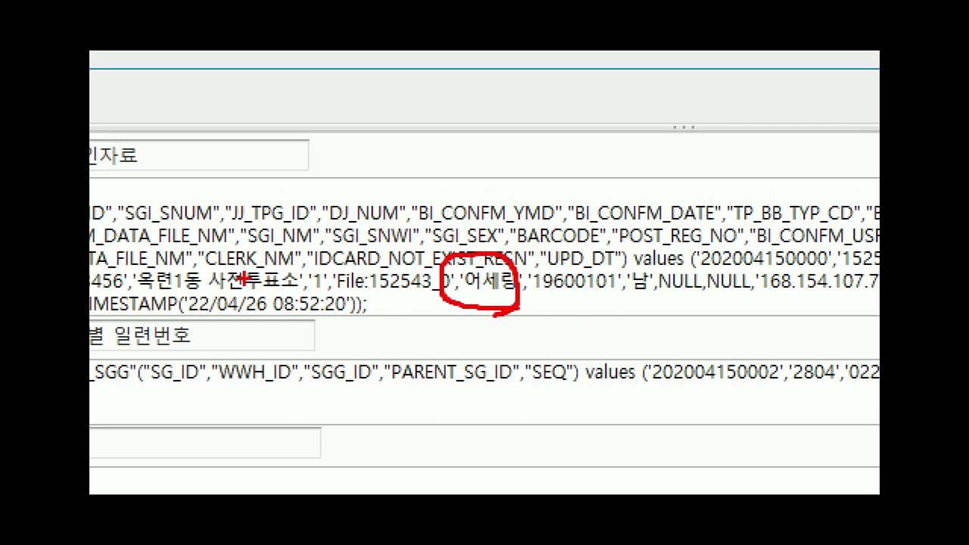
pyautogui.moveTo(261, 297)
pyautogui.mouseDown()
pyautogui.moveTo(184, 297)
pyautogui.moveTo(258, 265)
pyautogui.moveTo(330, 295)
pyautogui.moveTo(306, 302)
pyautogui.mouseUp()
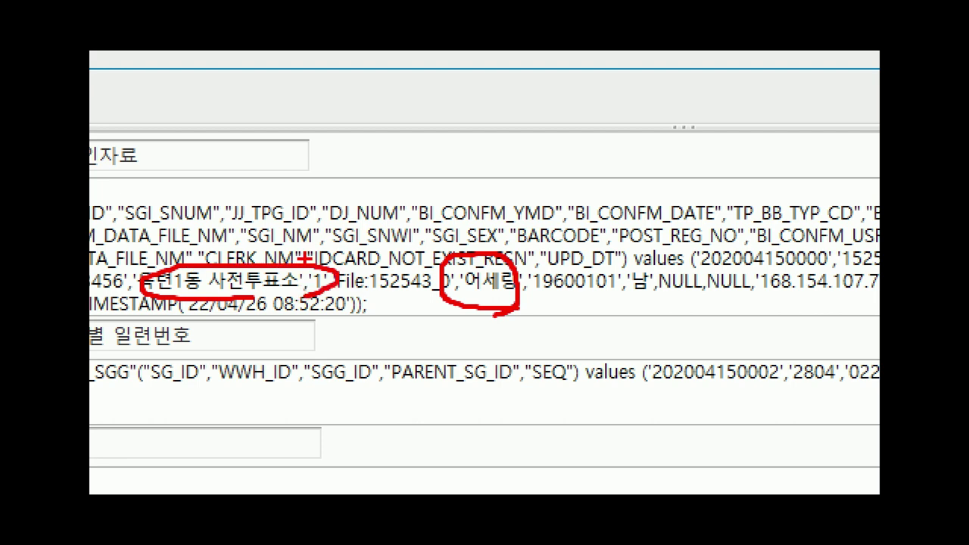
# - Examine the 사전투표용지 선거구별 일련번호 insert statement and its SEQ value in the 내용조회 details of the first two records
pyautogui.press('Escape')
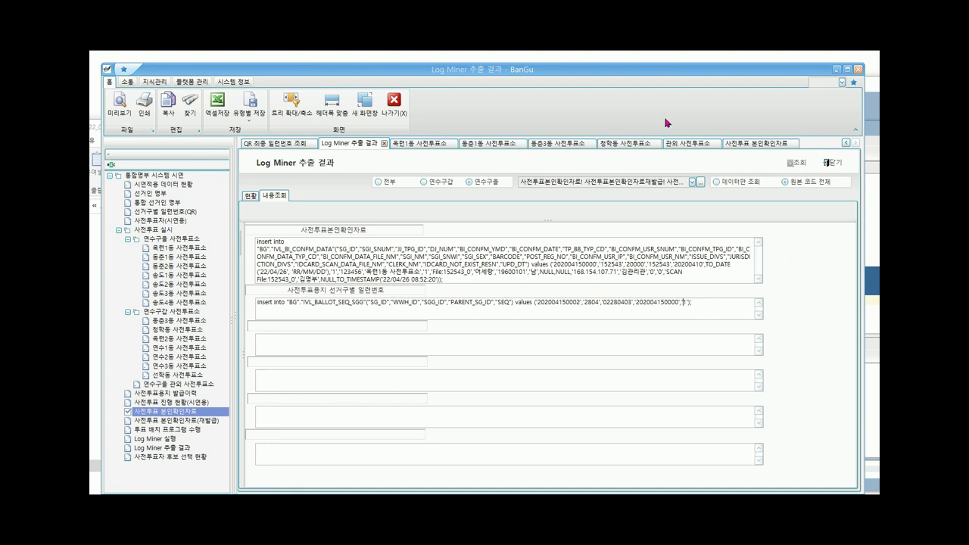
pyautogui.moveTo(658, 73); pyautogui.dragTo(542, 77)
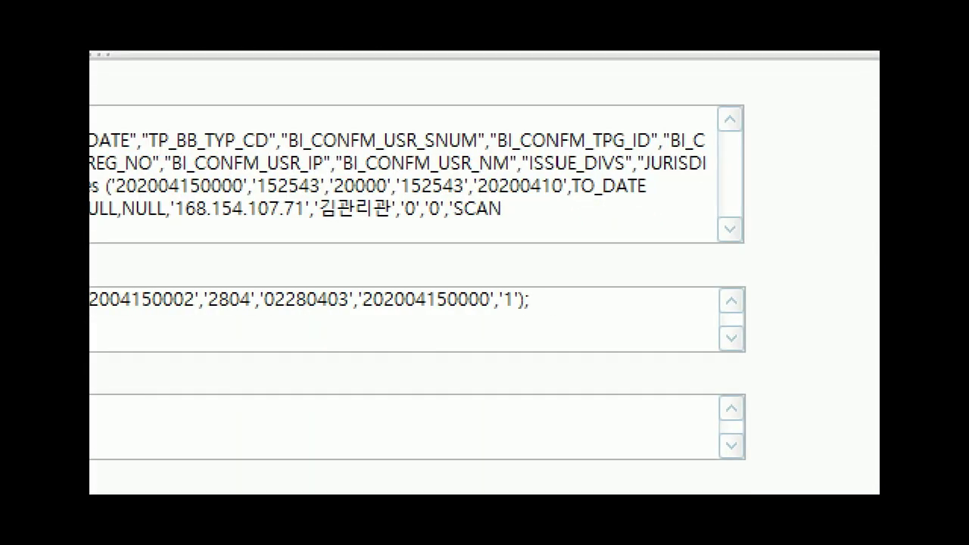
pyautogui.moveTo(534, 325)
pyautogui.mouseDown()
pyautogui.moveTo(492, 288)
pyautogui.moveTo(568, 322)
pyautogui.moveTo(518, 344)
pyautogui.mouseUp()
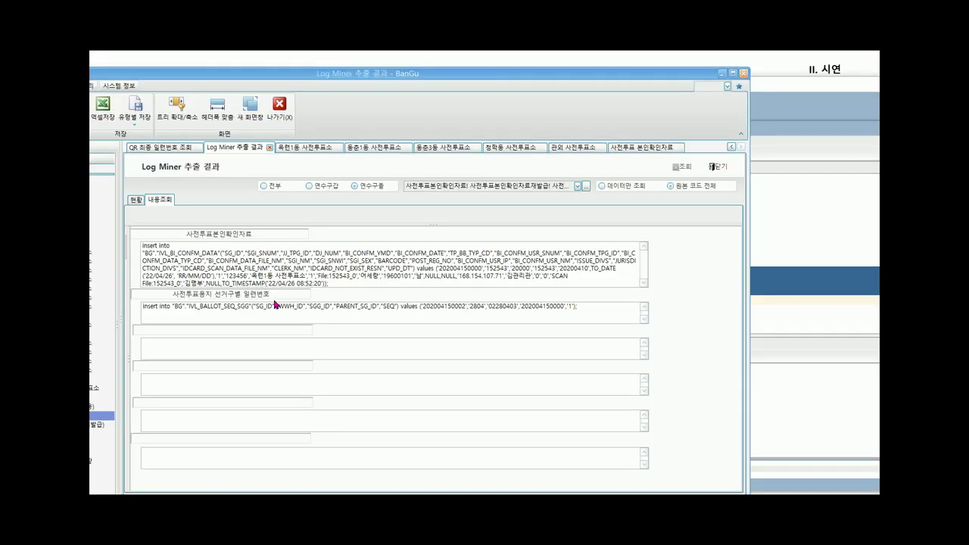
pyautogui.moveTo(287, 76); pyautogui.dragTo(585, 90)
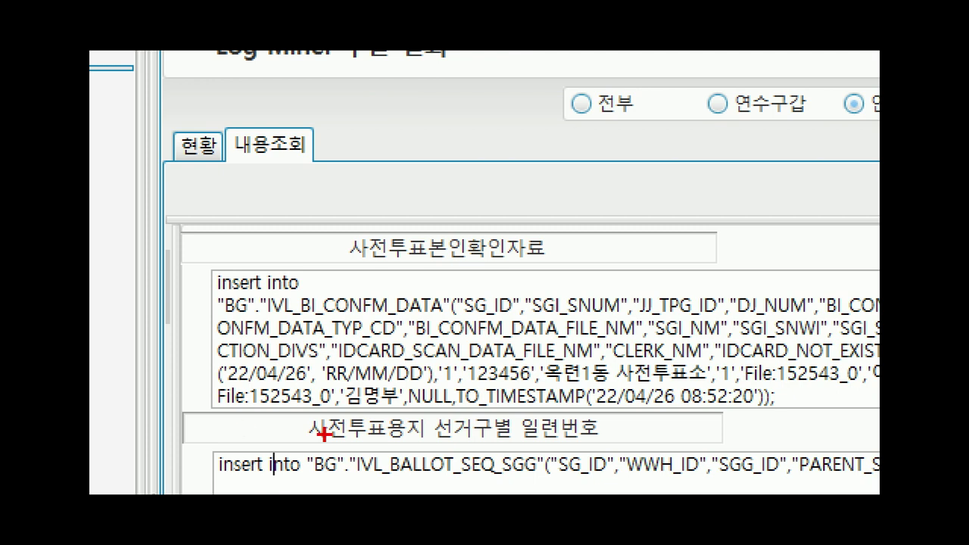
pyautogui.moveTo(291, 485)
pyautogui.mouseDown()
pyautogui.moveTo(222, 483)
pyautogui.moveTo(250, 432)
pyautogui.moveTo(311, 492)
pyautogui.mouseUp()
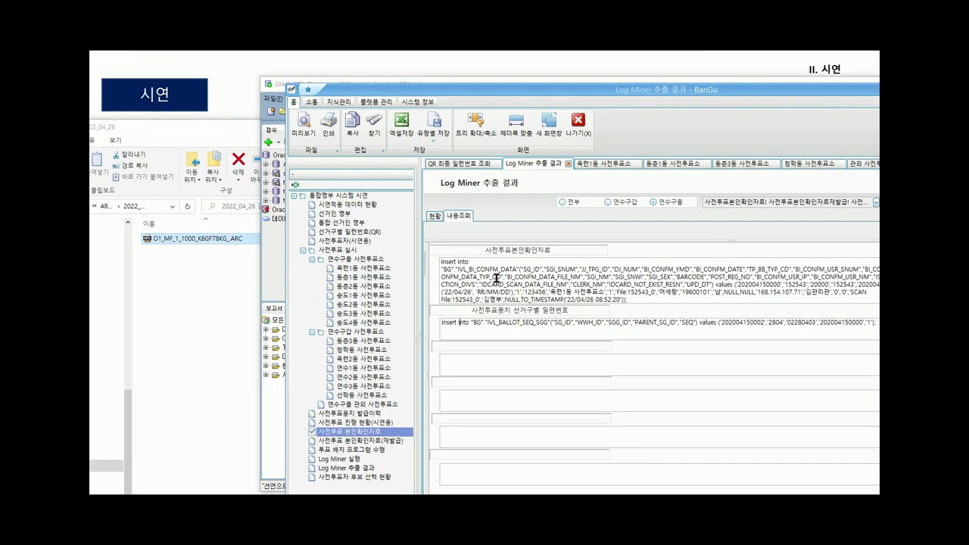
# - Select only the last three extracted records and examine the voter's name, SEQ value and ROWID in their 내용조회 details
pyautogui.click(436, 216)
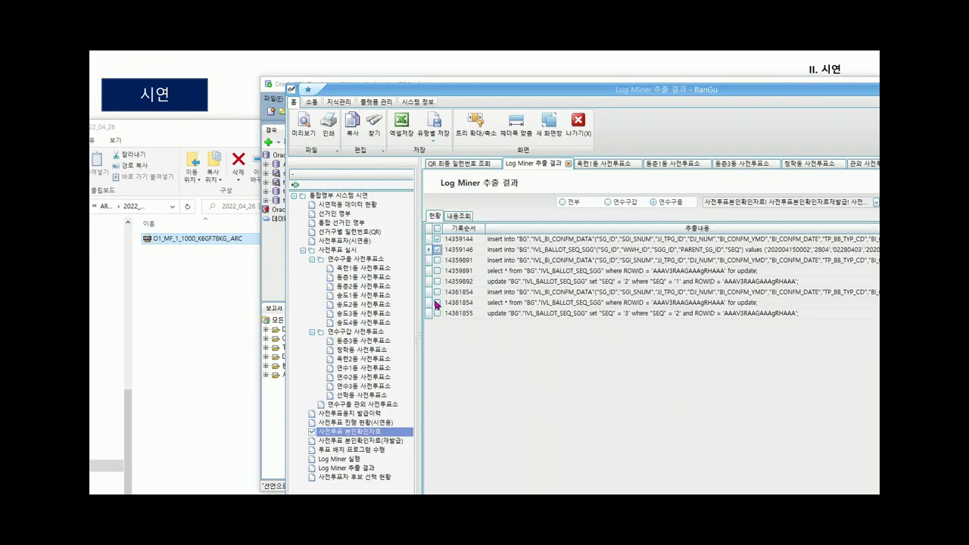
pyautogui.click(437, 304)
pyautogui.click(438, 313)
pyautogui.click(437, 291)
pyautogui.click(437, 238)
pyautogui.click(458, 217)
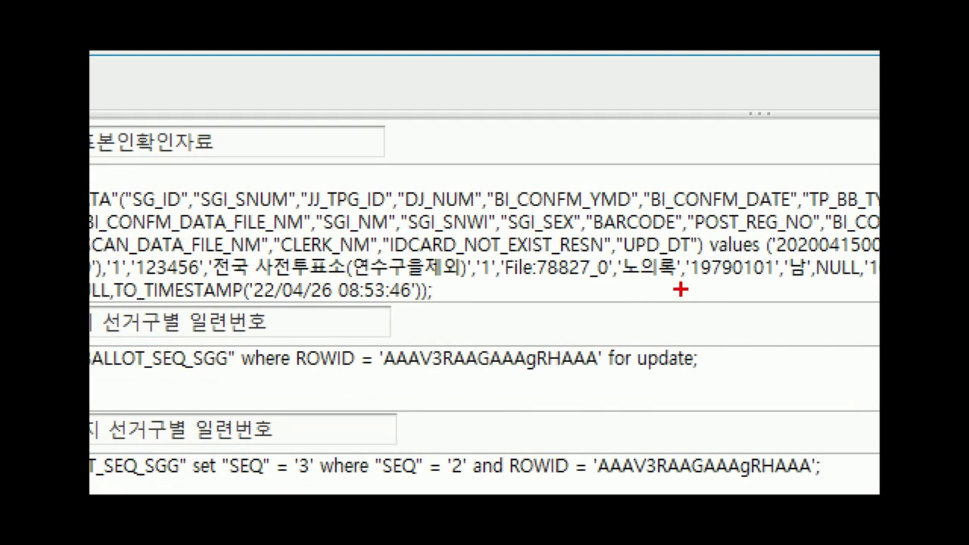
pyautogui.moveTo(680, 289)
pyautogui.mouseDown()
pyautogui.moveTo(616, 279)
pyautogui.moveTo(689, 222)
pyautogui.moveTo(693, 288)
pyautogui.mouseUp()
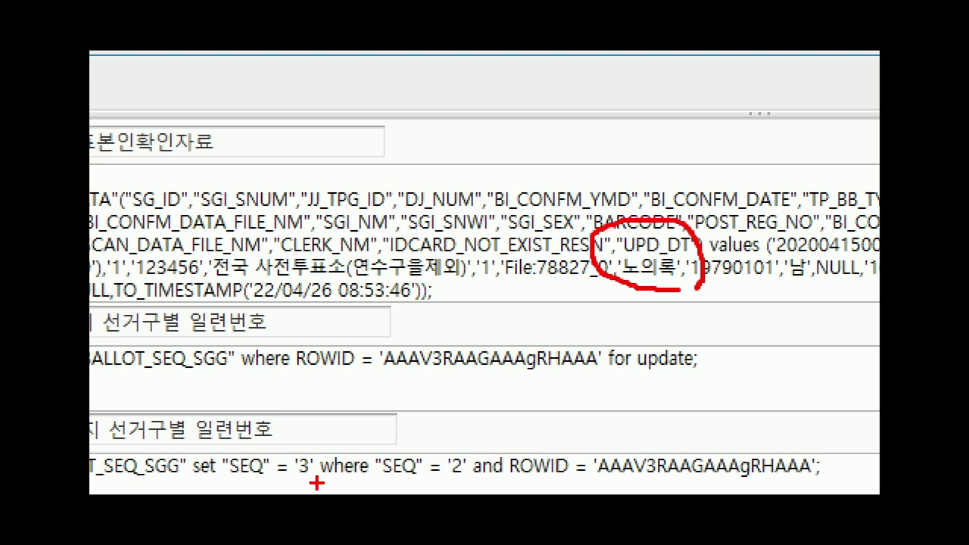
pyautogui.moveTo(317, 483)
pyautogui.mouseDown()
pyautogui.moveTo(218, 474)
pyautogui.moveTo(280, 427)
pyautogui.moveTo(333, 457)
pyautogui.moveTo(296, 492)
pyautogui.moveTo(225, 454)
pyautogui.mouseUp()
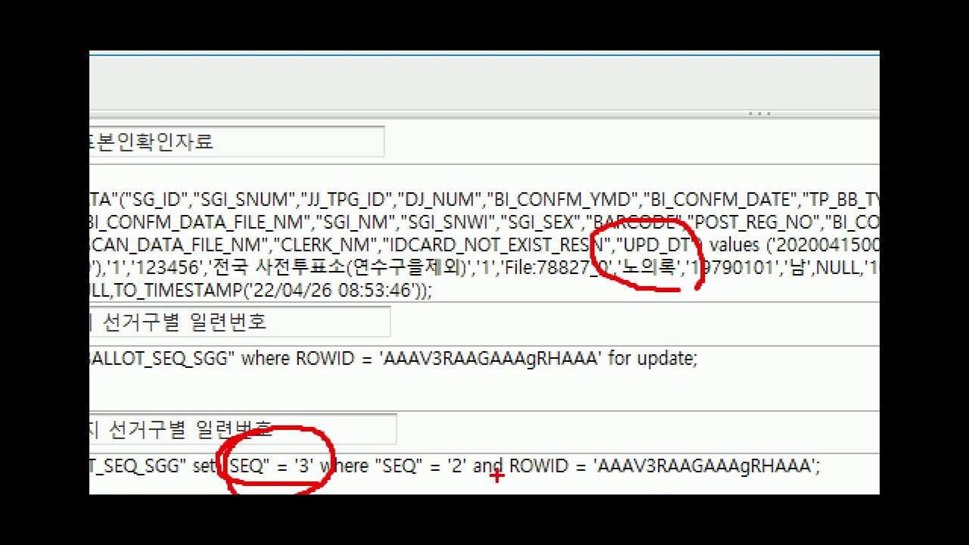
pyautogui.moveTo(503, 479)
pyautogui.mouseDown()
pyautogui.moveTo(878, 467)
pyautogui.moveTo(792, 479)
pyautogui.moveTo(666, 455)
pyautogui.moveTo(587, 474)
pyautogui.moveTo(806, 491)
pyautogui.mouseUp()
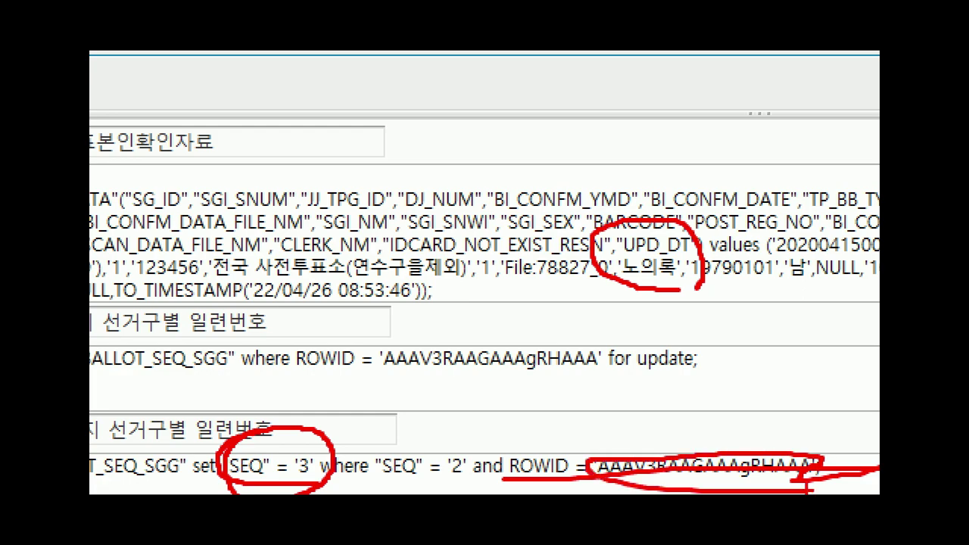
pyautogui.press('Escape')
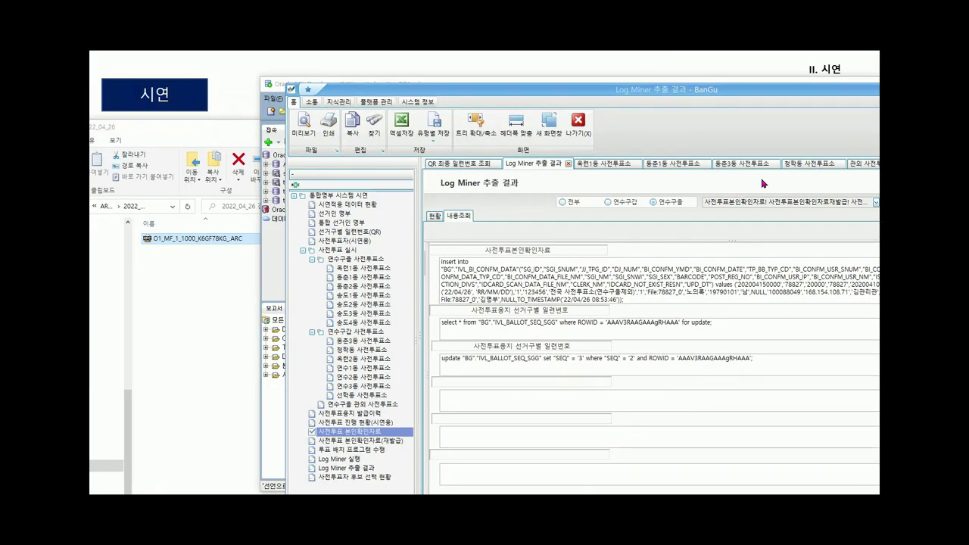
# - Bring the whole BanGu window into view and compare the extracted details with the voter's record in 관외 사전투표소
pyautogui.moveTo(781, 91); pyautogui.dragTo(606, 102)
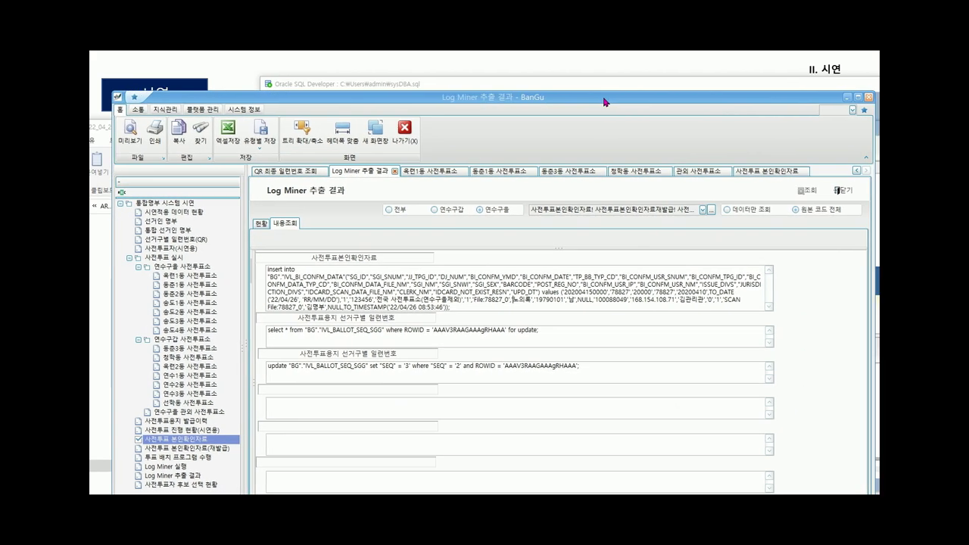
pyautogui.click(692, 176)
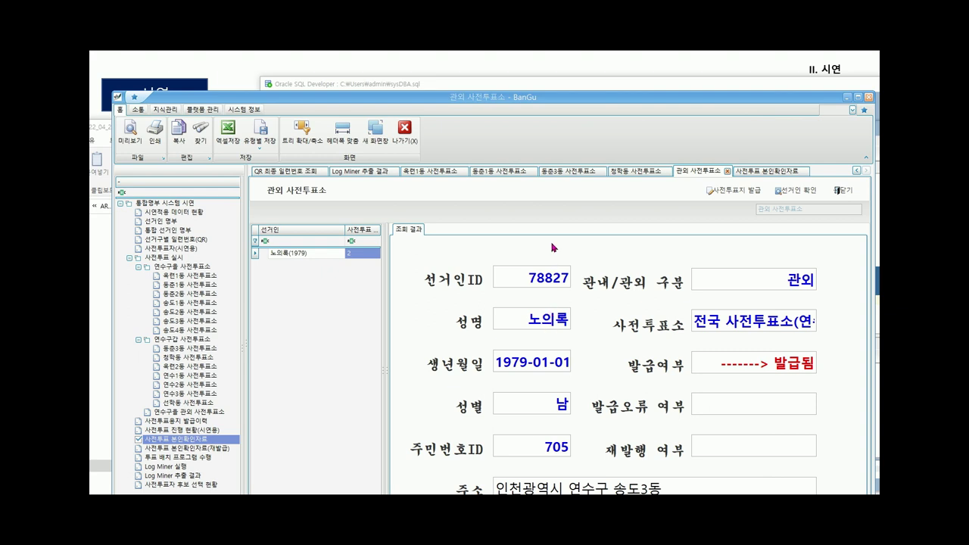
pyautogui.click(356, 171)
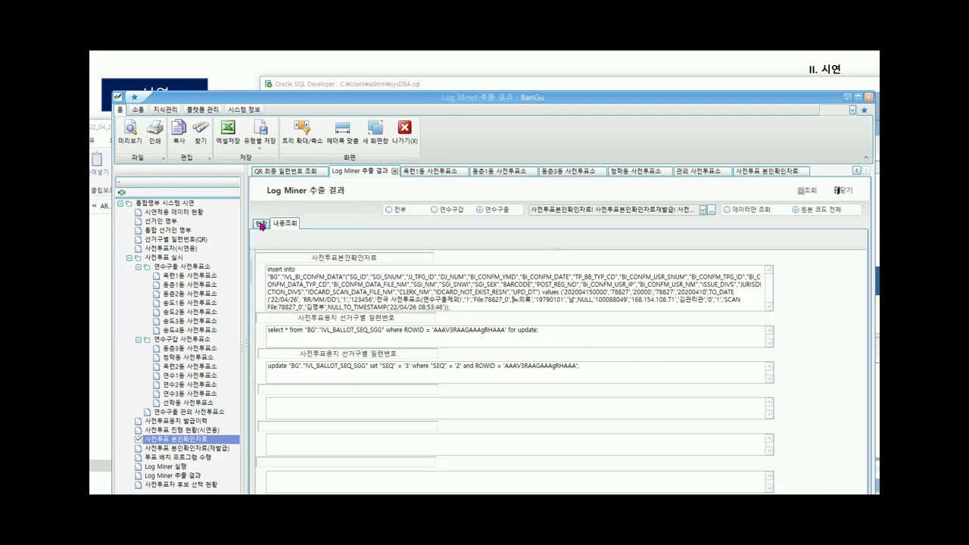
# - Go through every extracted record in the 현황 list in 기록순서 order, checking each statement against its QR일련번호
pyautogui.click(262, 225)
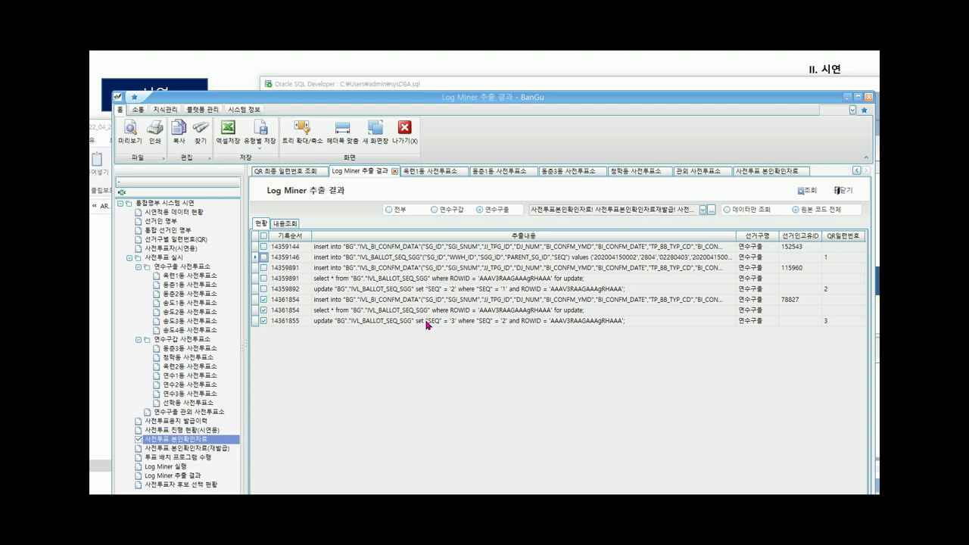
pyautogui.click(441, 248)
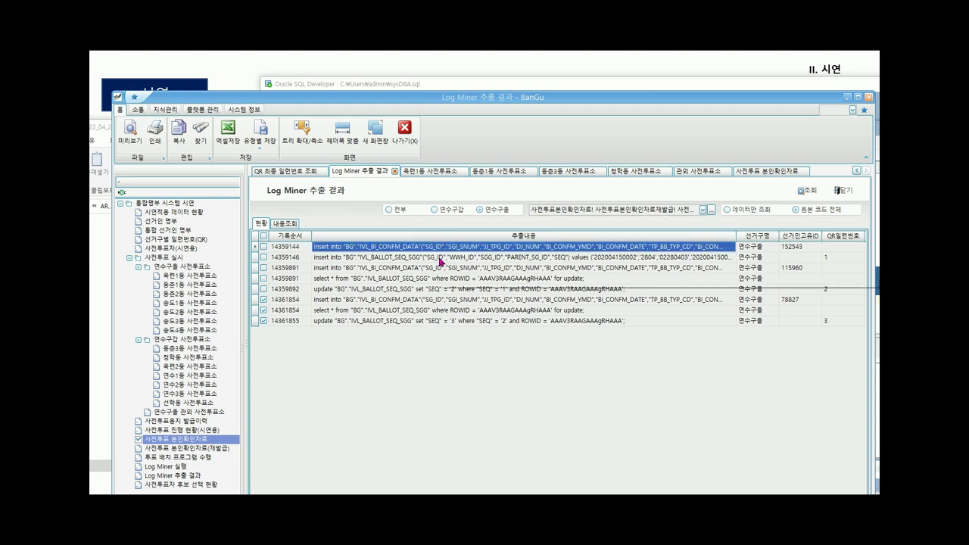
pyautogui.click(441, 261)
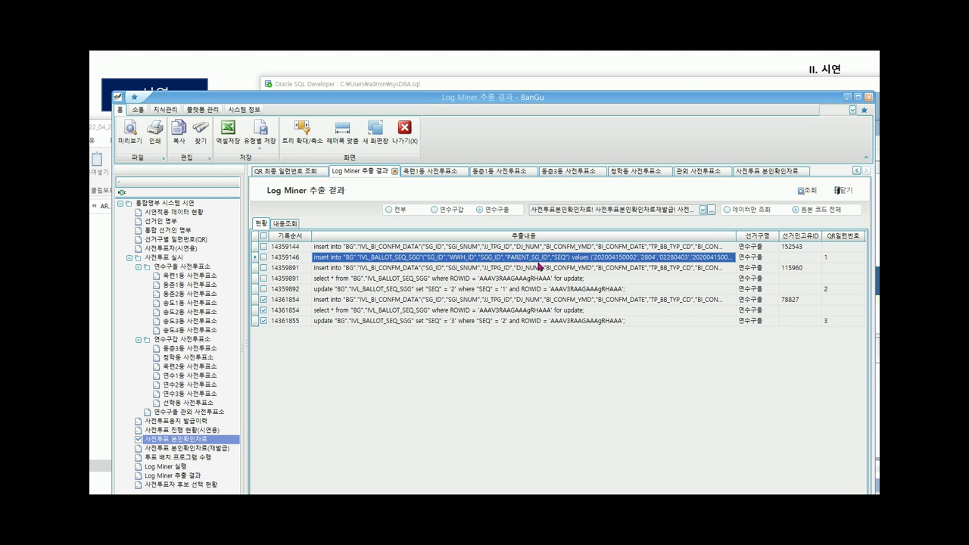
pyautogui.click(621, 270)
pyautogui.click(610, 278)
pyautogui.click(610, 289)
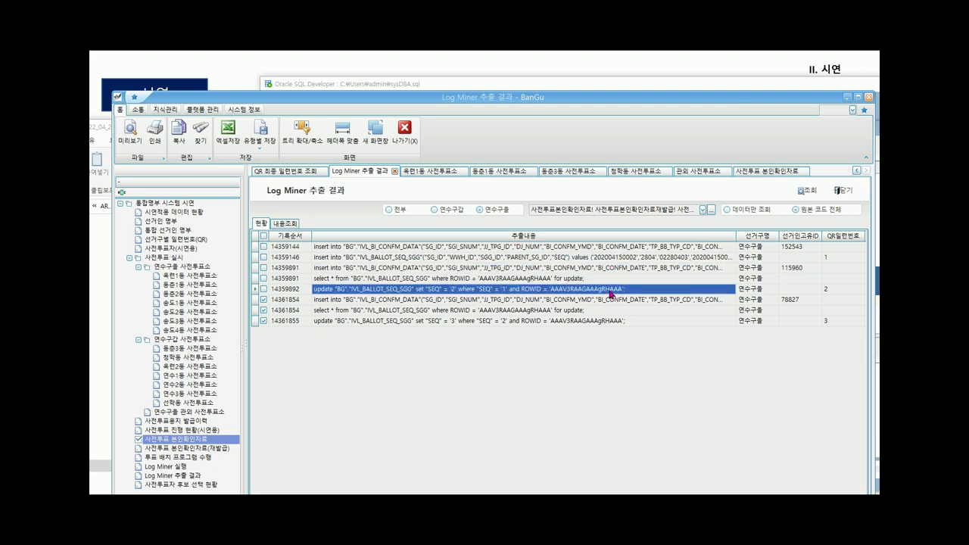
pyautogui.click(611, 299)
pyautogui.click(622, 312)
pyautogui.click(624, 321)
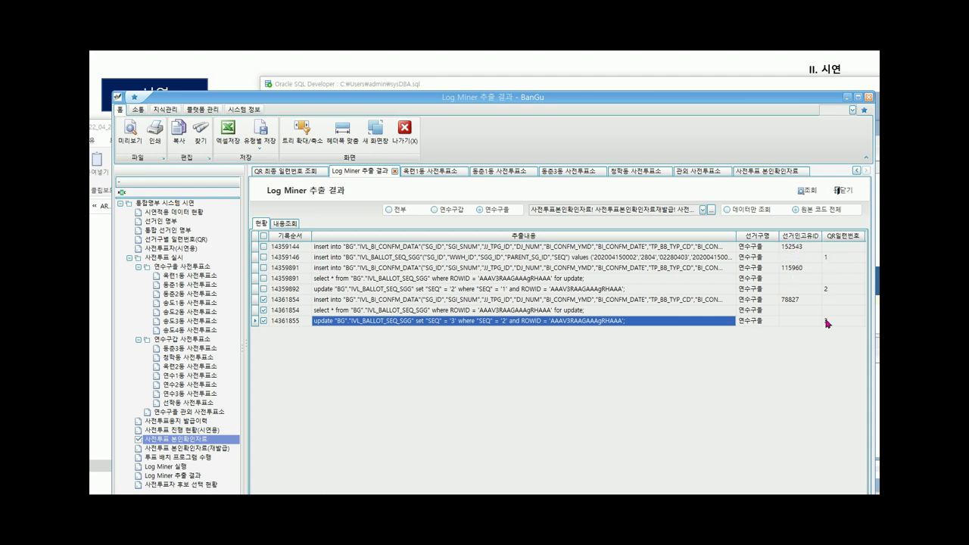
# - Rerun the Log Miner 추출 결과 query, and load its latest executed SQL in 조회된 데이터추출SQL
pyautogui.click(808, 195)
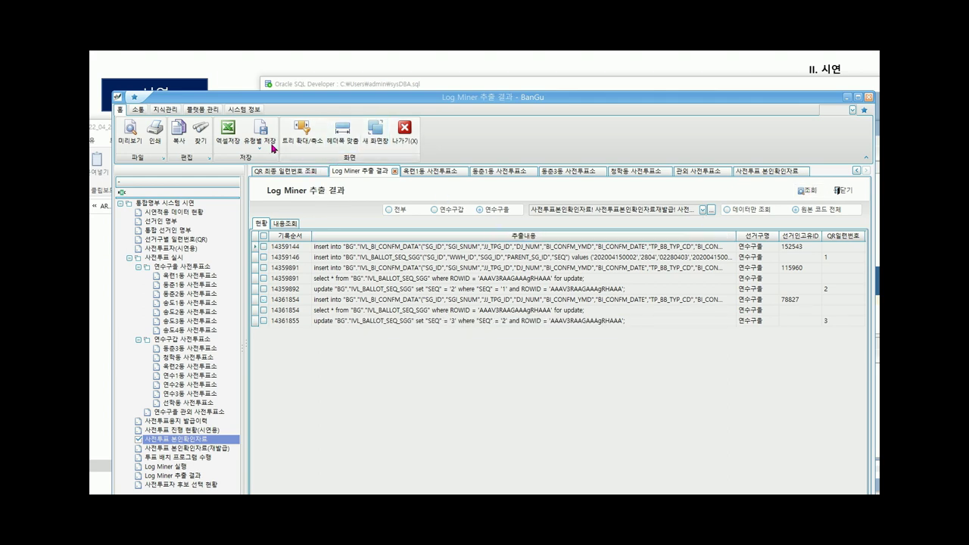
pyautogui.click(213, 110)
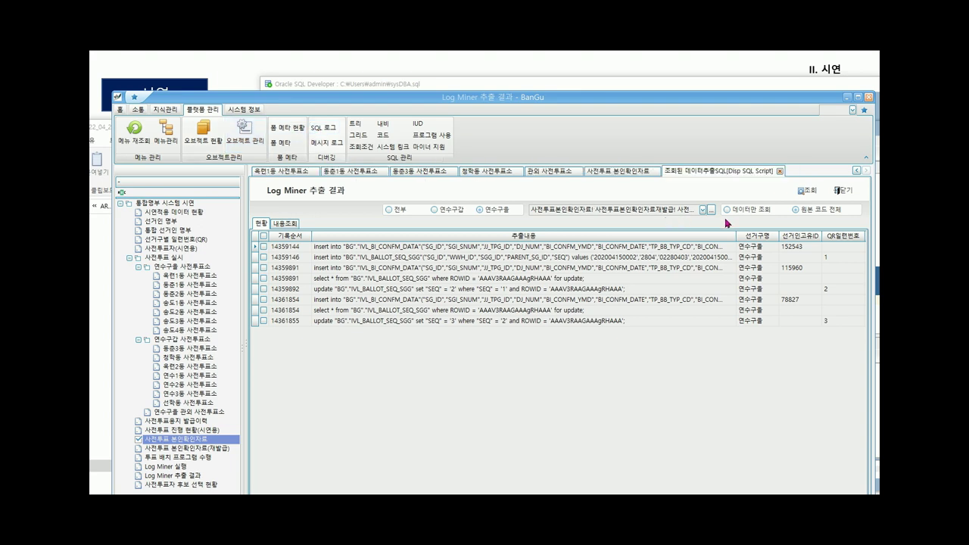
pyautogui.click(804, 190)
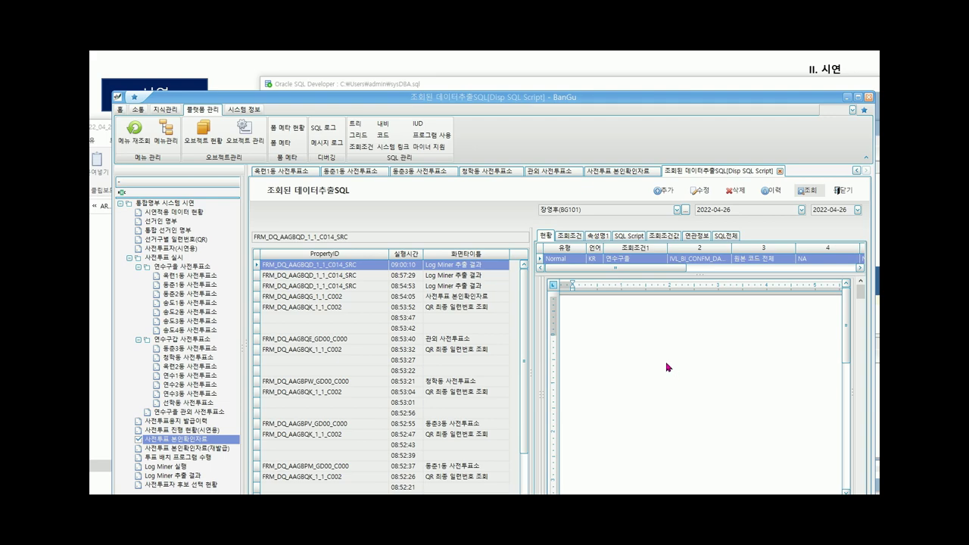
pyautogui.click(465, 267)
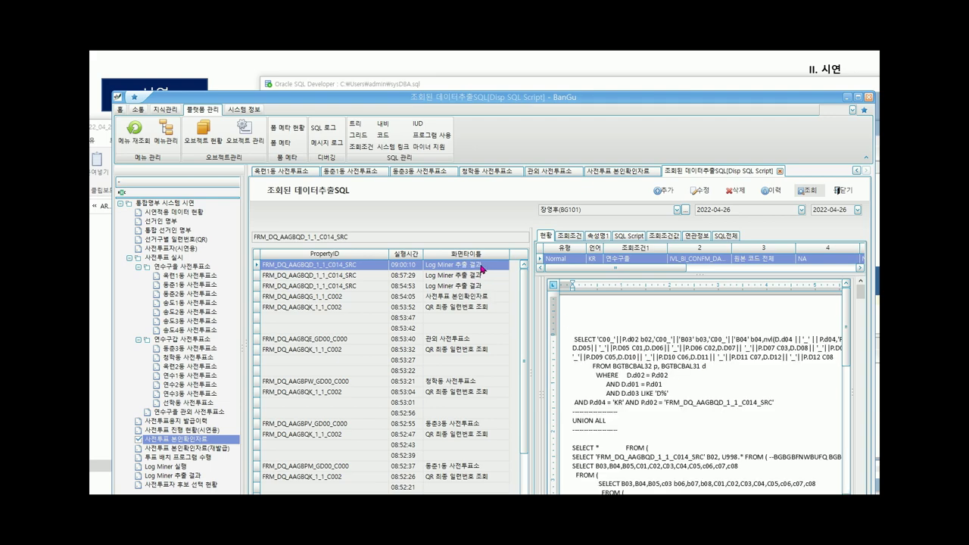
# - Examine the end of the Log Miner 추출 결과 query for its BG.IVL_BG_LOGMINER_DATA source table and the order by scn clause
pyautogui.moveTo(611, 110); pyautogui.dragTo(503, 77)
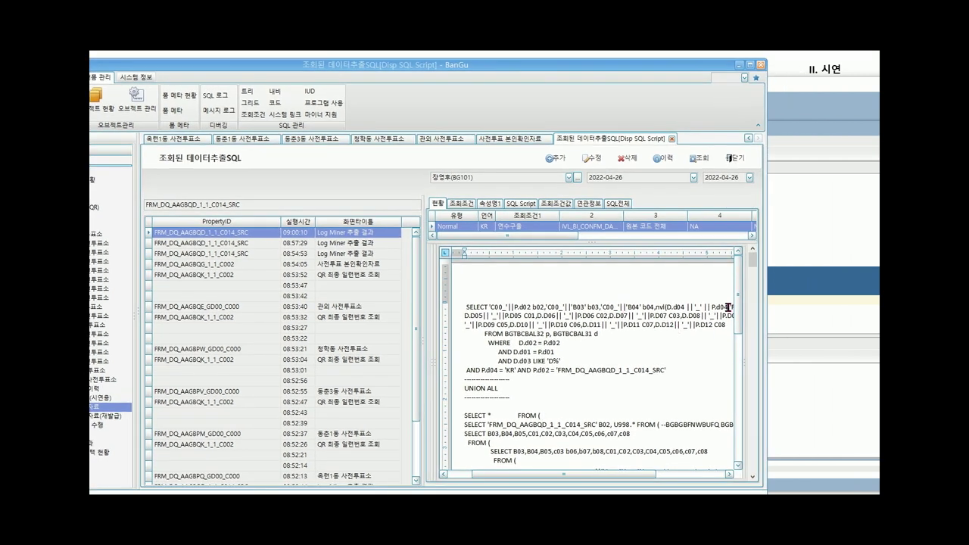
pyautogui.moveTo(753, 259); pyautogui.dragTo(754, 338)
pyautogui.scroll(-3, 651, 364)
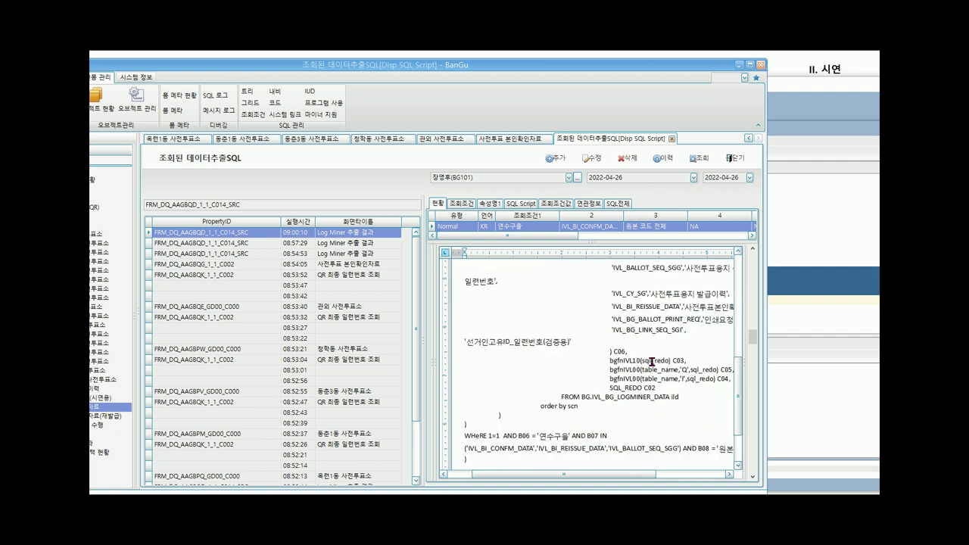
pyautogui.moveTo(433, 353); pyautogui.dragTo(268, 354)
pyautogui.scroll(-2, 571, 378)
pyautogui.scroll(1, 572, 379)
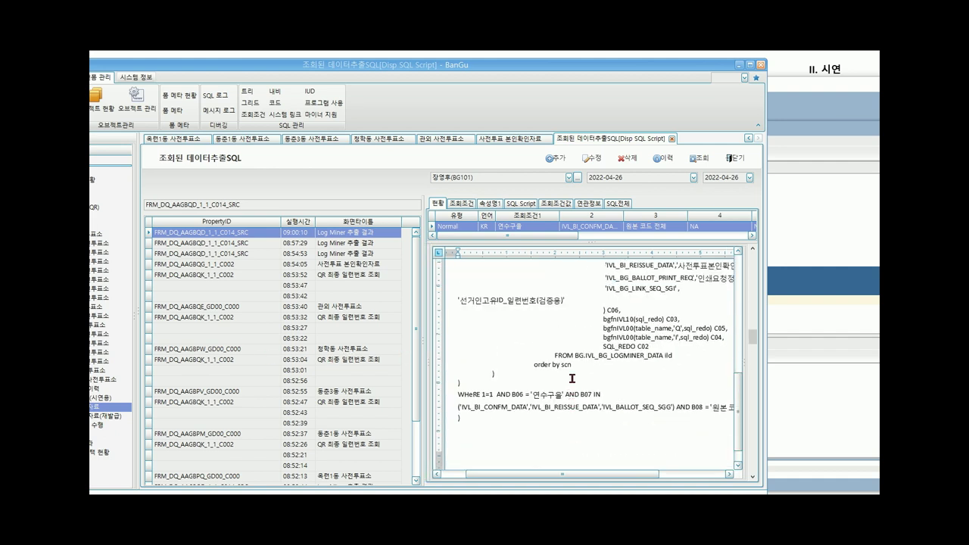
pyautogui.click(604, 371)
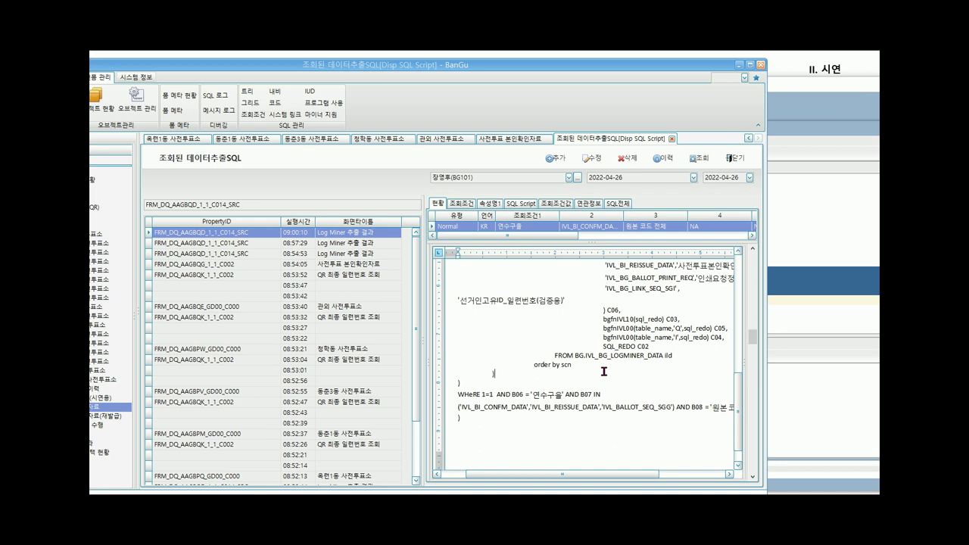
pyautogui.click(566, 364)
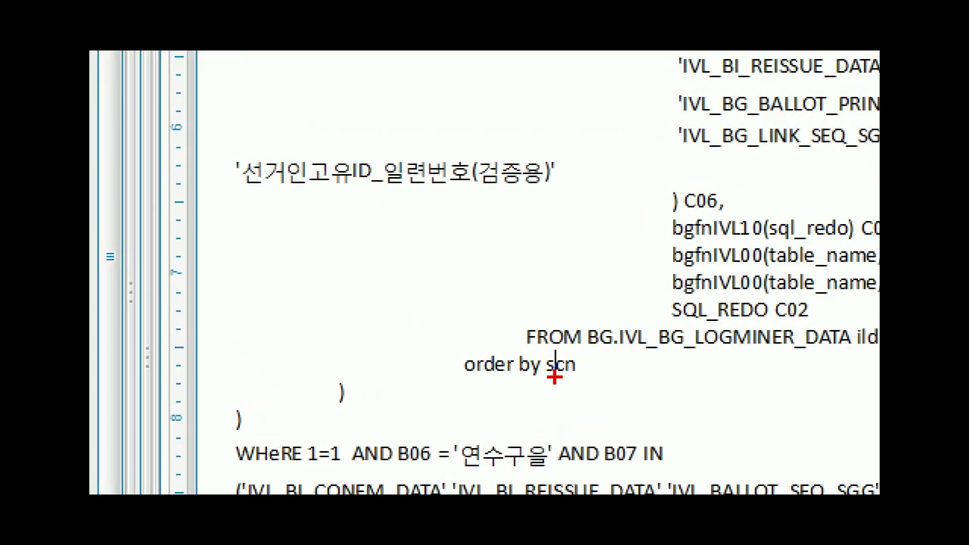
pyautogui.moveTo(613, 396)
pyautogui.mouseDown()
pyautogui.moveTo(464, 382)
pyautogui.moveTo(533, 337)
pyautogui.moveTo(634, 393)
pyautogui.moveTo(625, 401)
pyautogui.mouseUp()
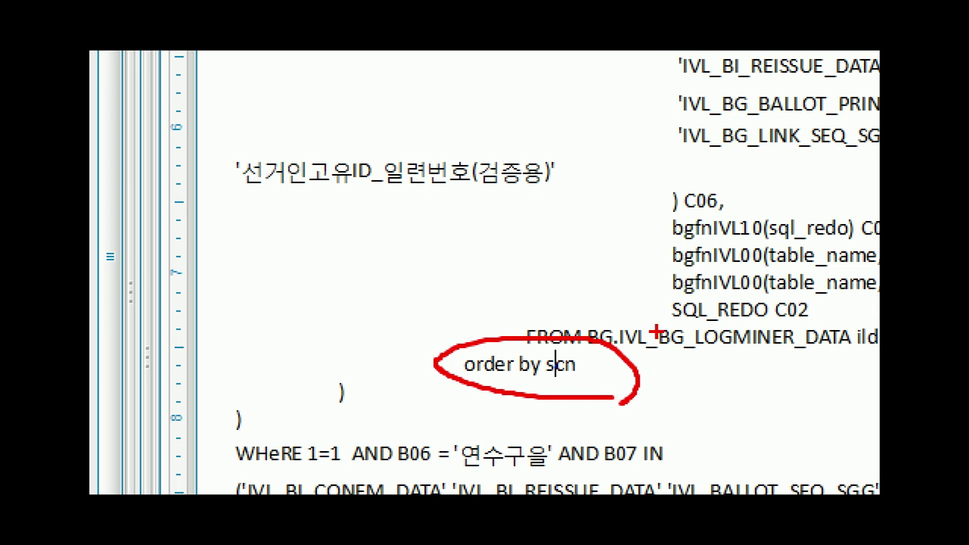
pyautogui.moveTo(774, 361)
pyautogui.mouseDown()
pyautogui.moveTo(655, 333)
pyautogui.moveTo(878, 306)
pyautogui.moveTo(805, 370)
pyautogui.moveTo(763, 372)
pyautogui.mouseUp()
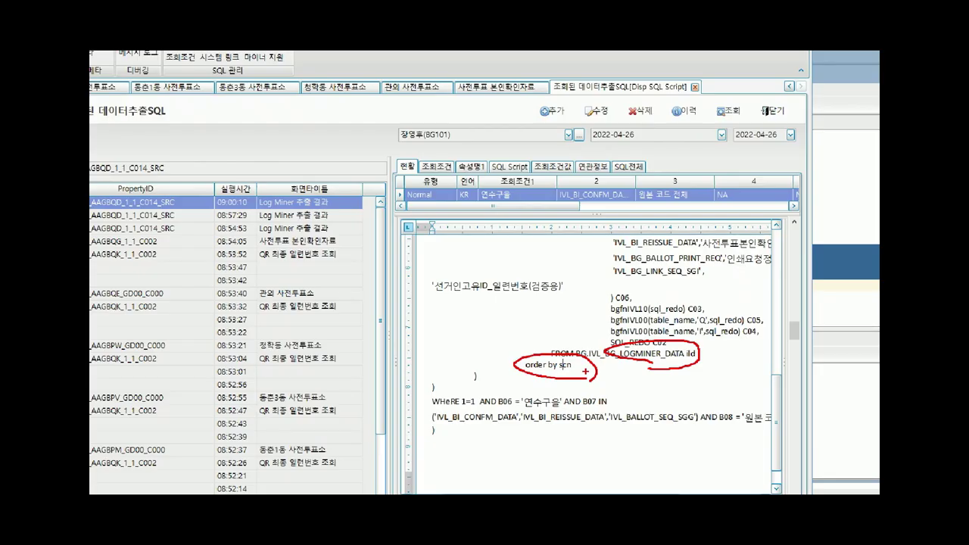
pyautogui.press('Escape')
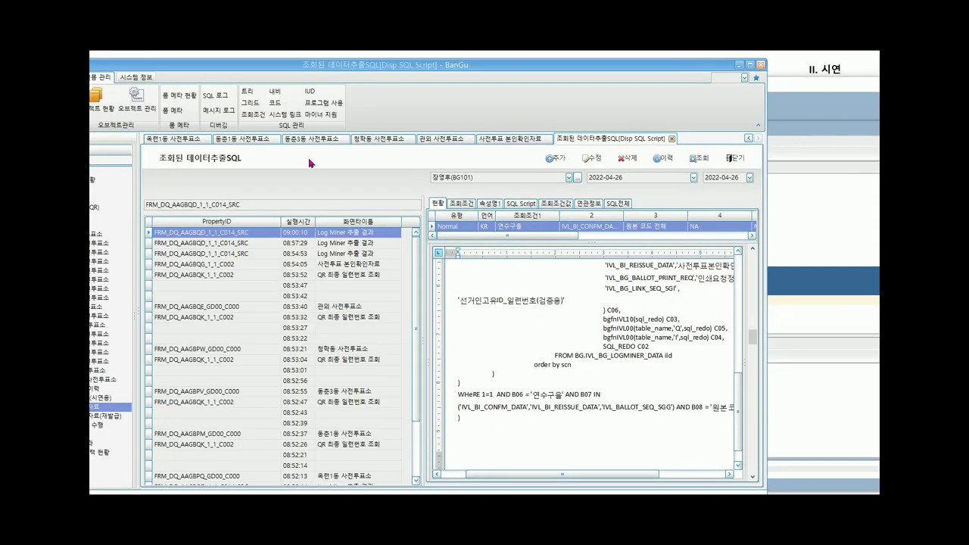
# - Reopen the Log Miner 추출 결과 list, and switch to the two sqlplus command prompt windows for 연수구갑 and 연수구을
pyautogui.click(746, 139)
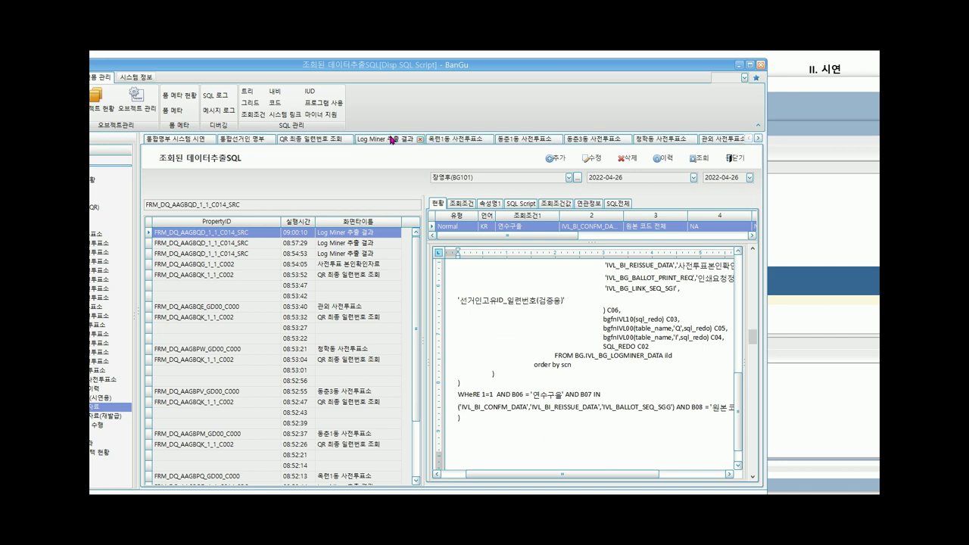
pyautogui.click(391, 140)
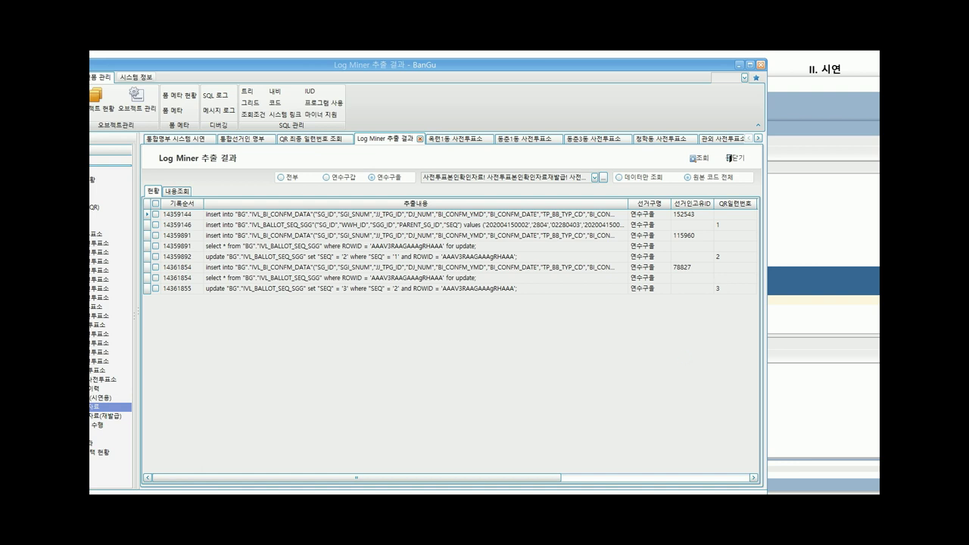
pyautogui.hotkey('alt', 'Tab')
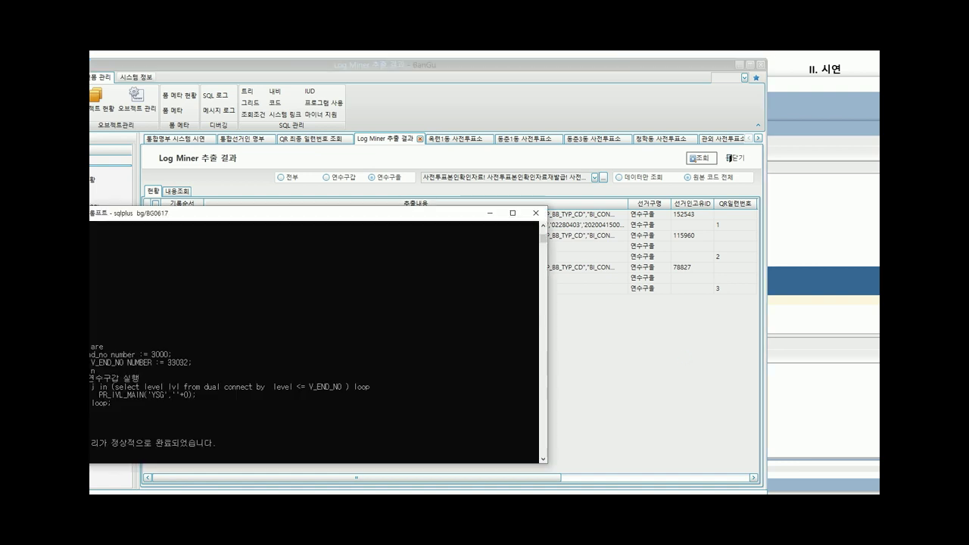
pyautogui.hotkey('alt', 'Tab')
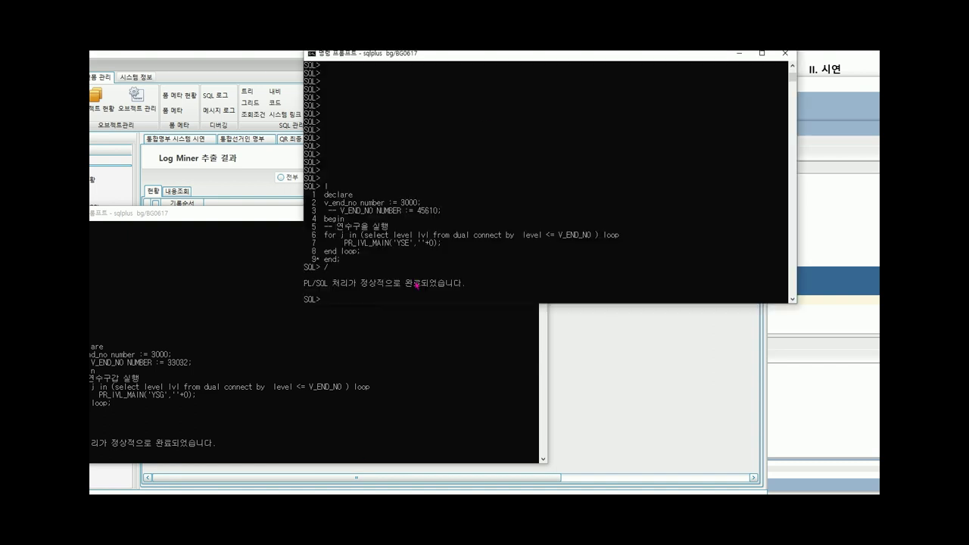
# - Lay out the two sqlplus windows so both are readable, and list the buffered PL/SQL block in each one
pyautogui.moveTo(225, 219); pyautogui.dragTo(286, 160)
pyautogui.click(428, 56)
pyautogui.moveTo(428, 56); pyautogui.dragTo(498, 73)
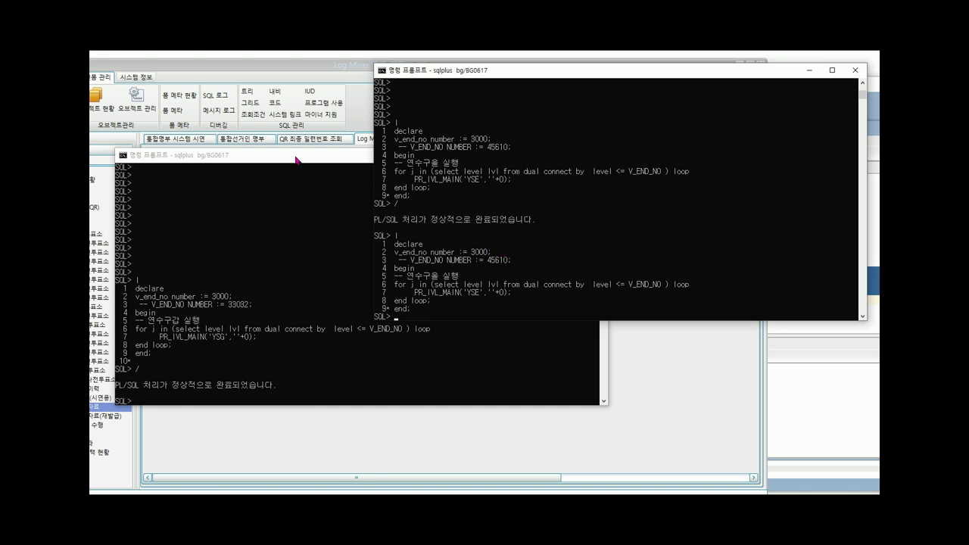
pyautogui.click(297, 160)
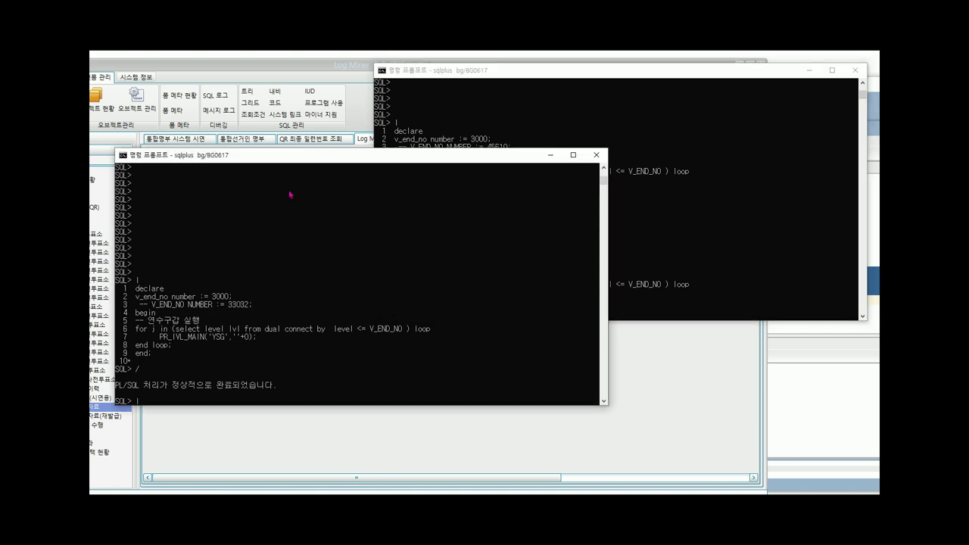
pyautogui.press('Return')
# - Run the buffered PR_IVL_MAIN block for 연수구을 (YSE) and the one for 연수구갑 (YSG) in their sqlplus windows
pyautogui.click(540, 78)
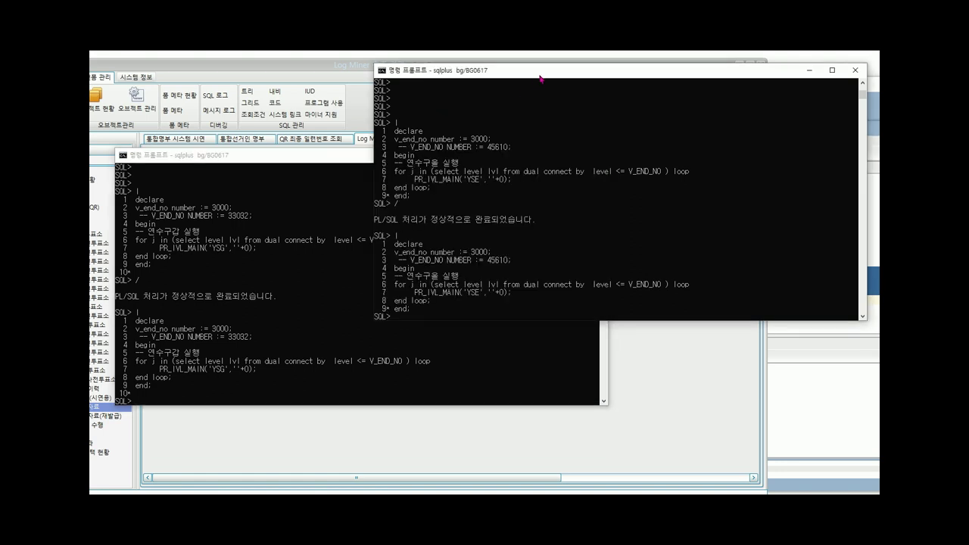
pyautogui.write('/')
pyautogui.press('Return')
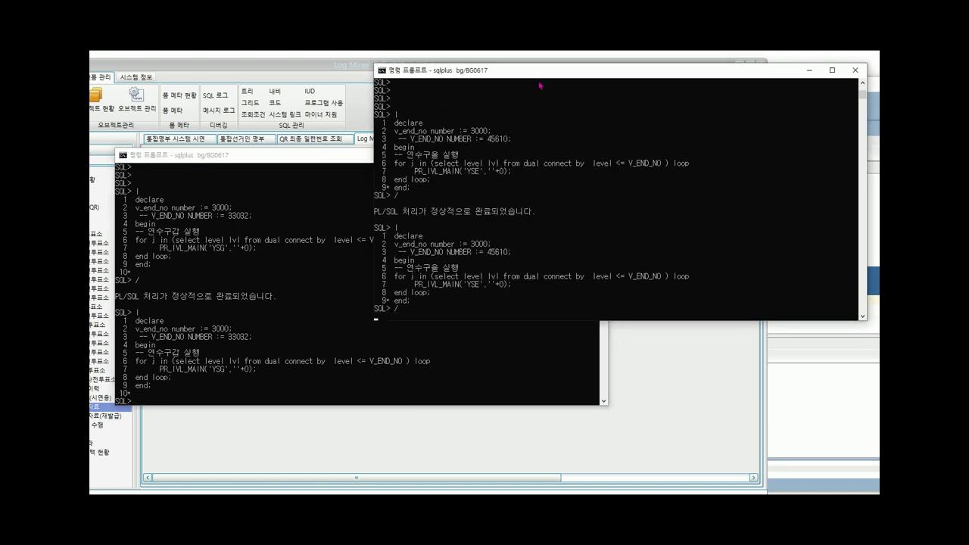
pyautogui.click(269, 280)
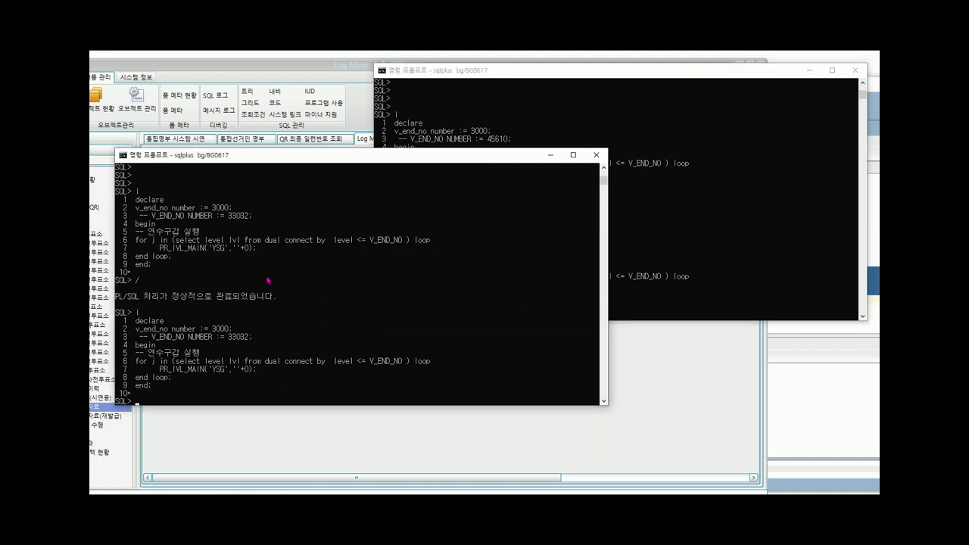
pyautogui.write('/')
pyautogui.press('Return')
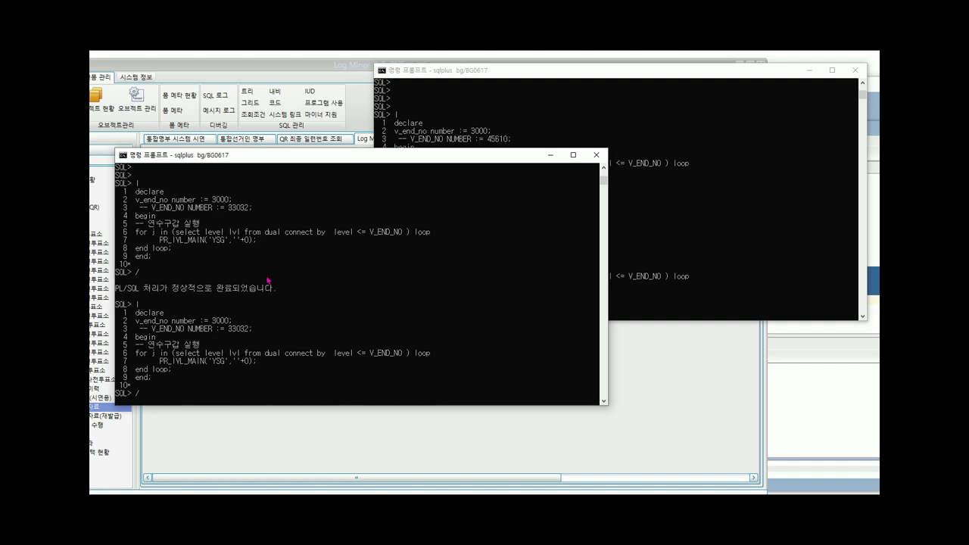
# - Switch to BanGu, open 사전투표 본인확인자료 and rerun its query to view the identity verification records from the batch runs
pyautogui.click(306, 76)
pyautogui.moveTo(432, 74); pyautogui.dragTo(472, 73)
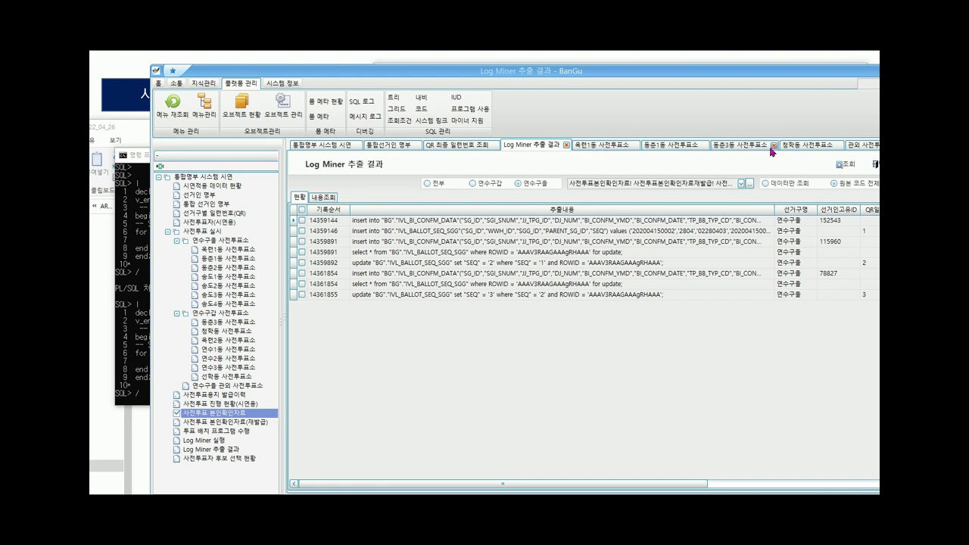
pyautogui.moveTo(575, 74); pyautogui.dragTo(638, 73)
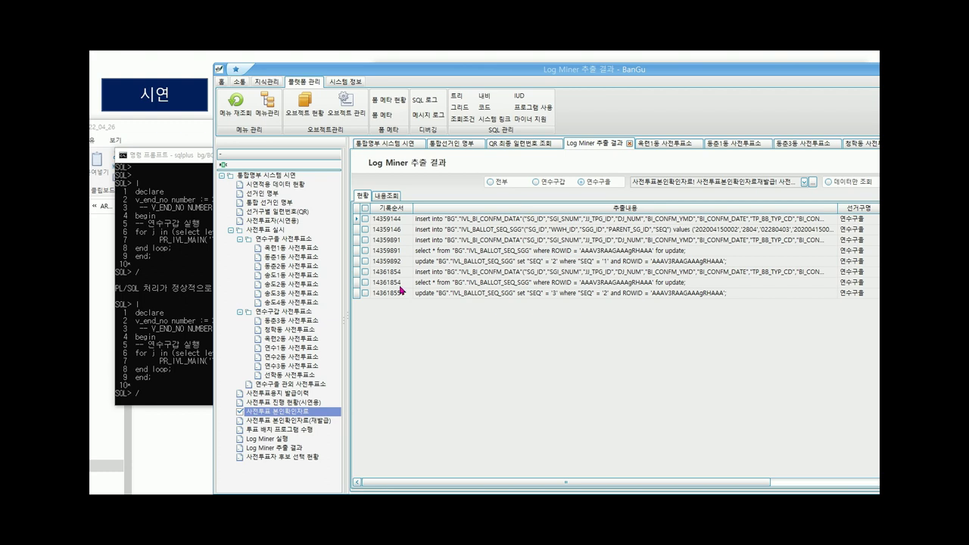
pyautogui.doubleClick(295, 415)
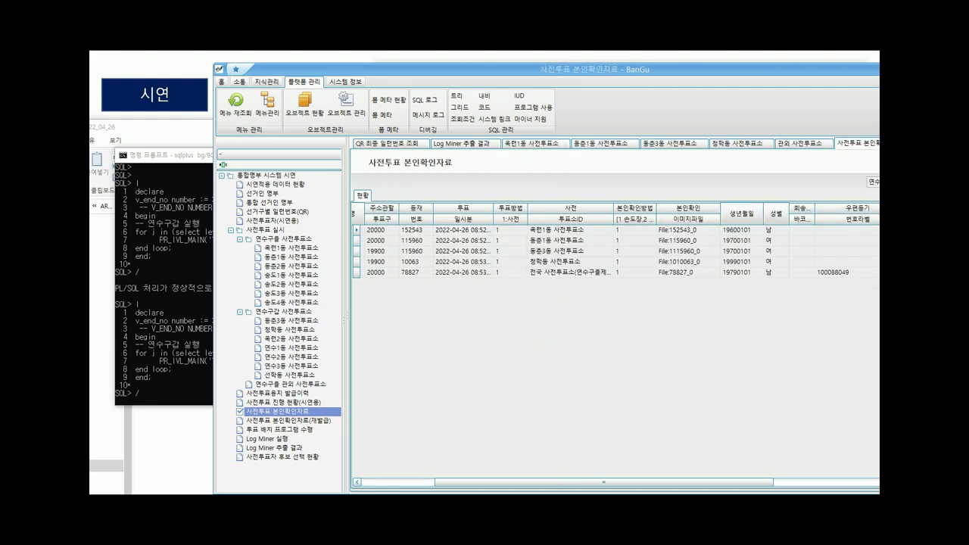
pyautogui.moveTo(716, 74); pyautogui.dragTo(523, 80)
pyautogui.click(731, 171)
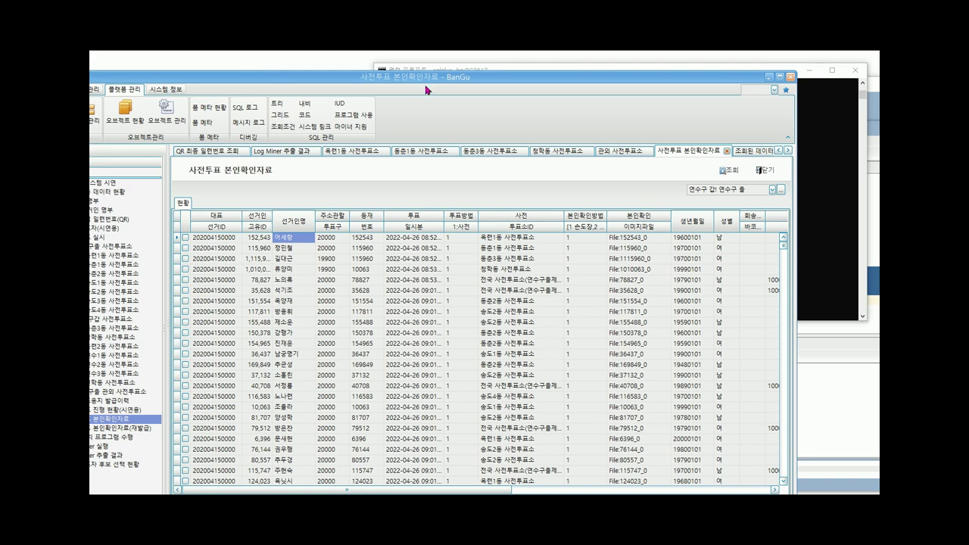
pyautogui.moveTo(520, 84); pyautogui.dragTo(625, 75)
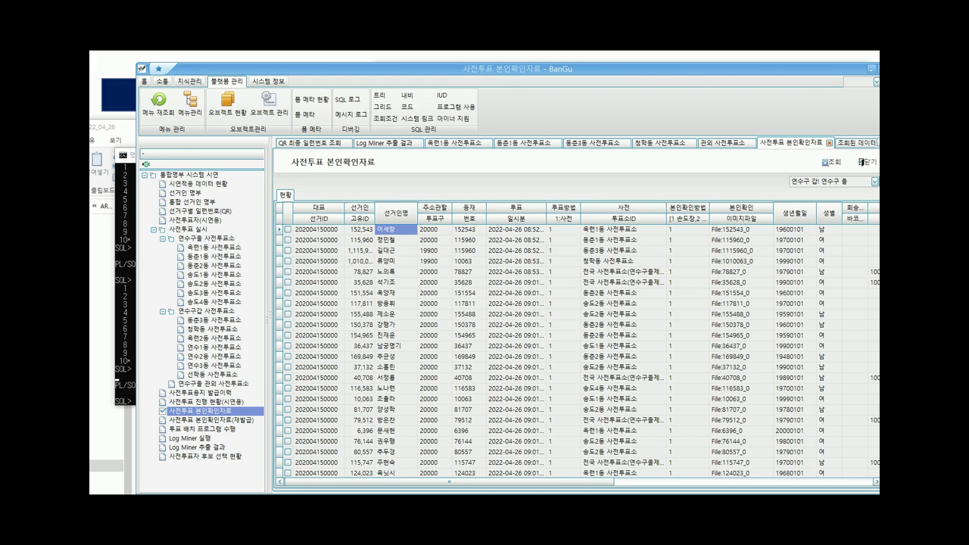
# - Switch to Oracle SQL Developer and lay its window out alongside the 2022_04_26 archive log folder
pyautogui.hotkey('alt', 'Tab')
pyautogui.moveTo(765, 92); pyautogui.dragTo(613, 89)
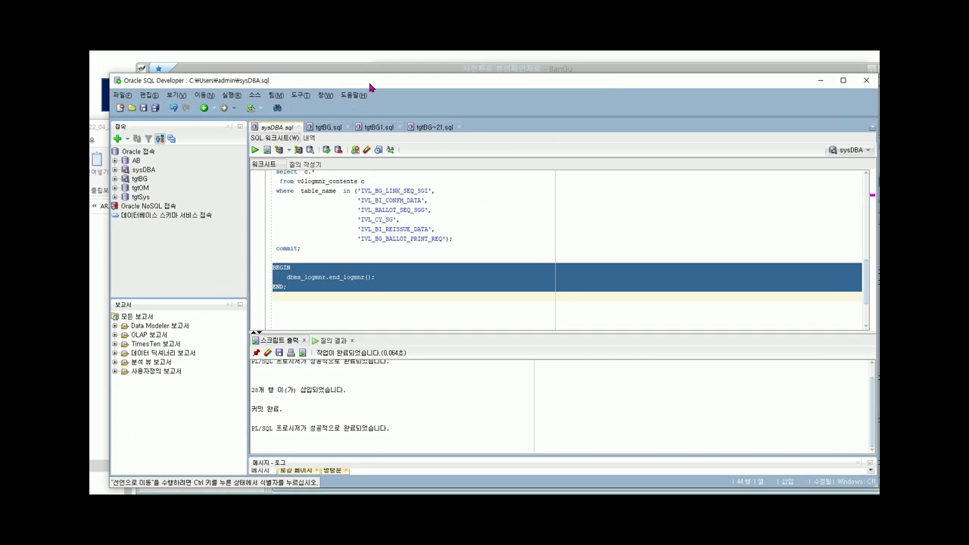
pyautogui.moveTo(371, 85); pyautogui.dragTo(490, 82)
pyautogui.click(127, 131)
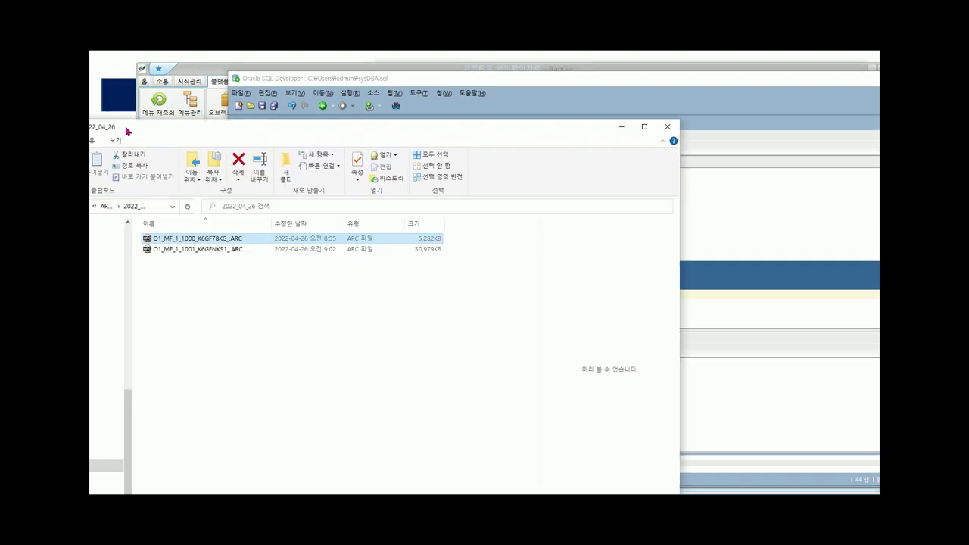
pyautogui.moveTo(152, 133); pyautogui.dragTo(183, 130)
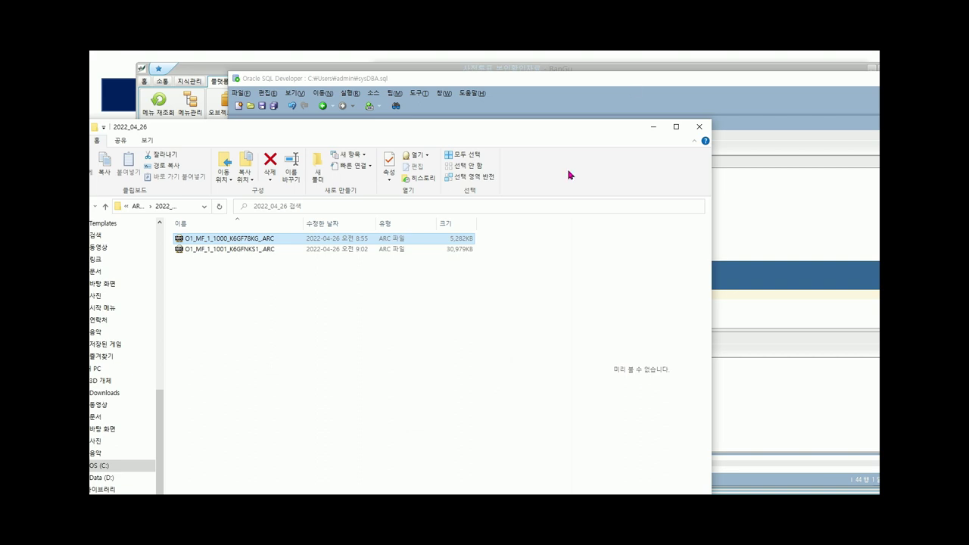
# - Execute only the ALTER system switch logfile statement in sysDBA.sql, and check the 2022_04_26 folder for the new archive file
pyautogui.click(633, 86)
pyautogui.click(545, 196)
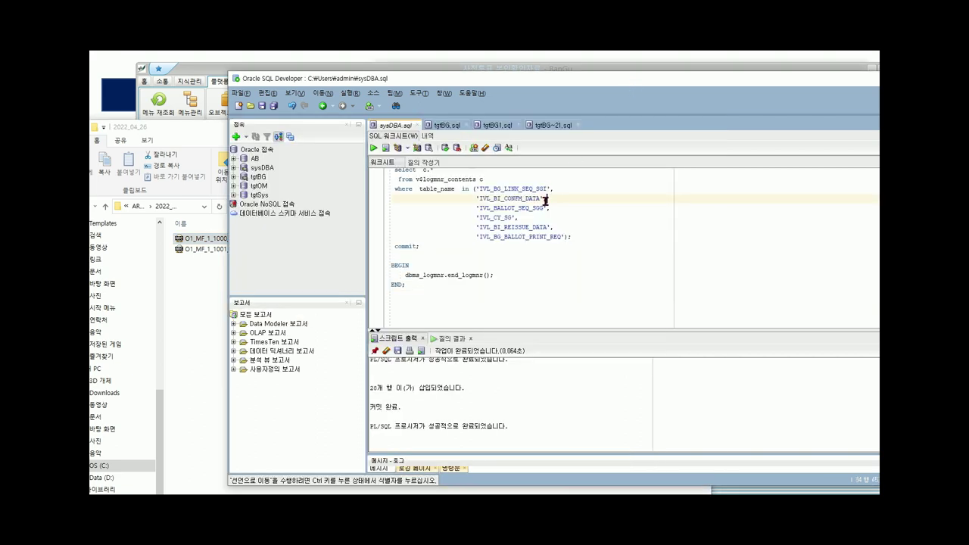
pyautogui.scroll(10, 541, 199)
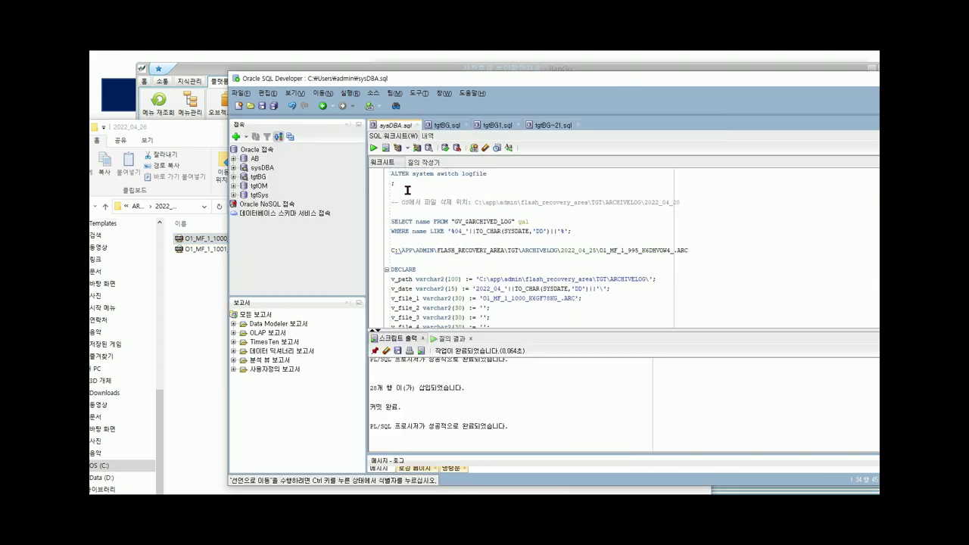
pyautogui.click(404, 191)
pyautogui.hotkey('shift', 'Up')
pyautogui.hotkey('shift', 'Up')
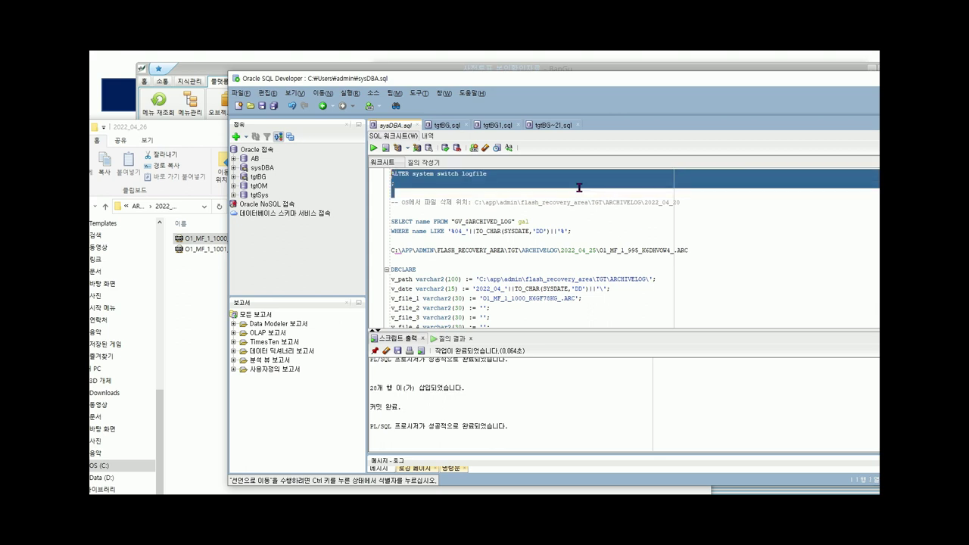
pyautogui.click(374, 150)
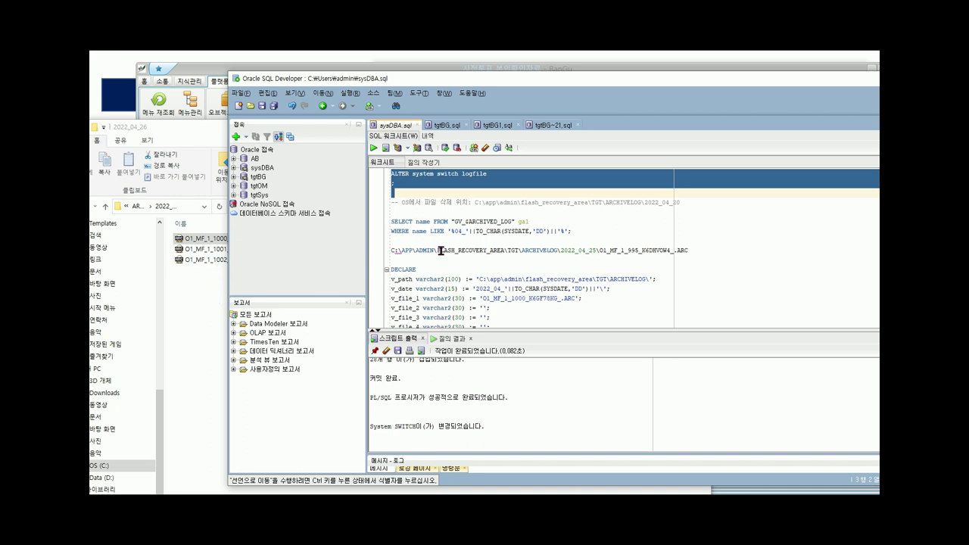
pyautogui.click(226, 289)
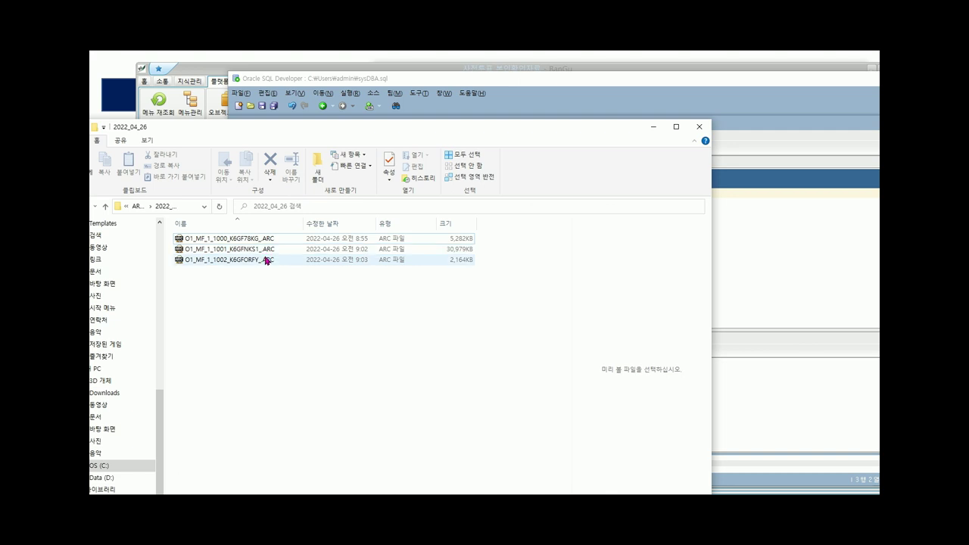
pyautogui.click(769, 246)
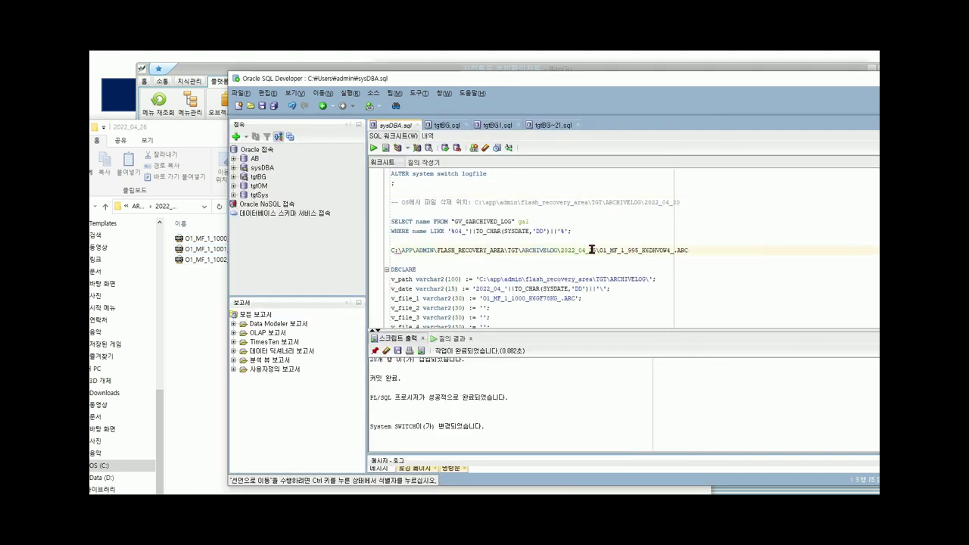
# - Copy the file name O1_MF_1_1001_K6GFNKS1_.ARC from the 2022_04_26 folder and set it as the v_file_1 value in sysDBA.sql
pyautogui.click(218, 252)
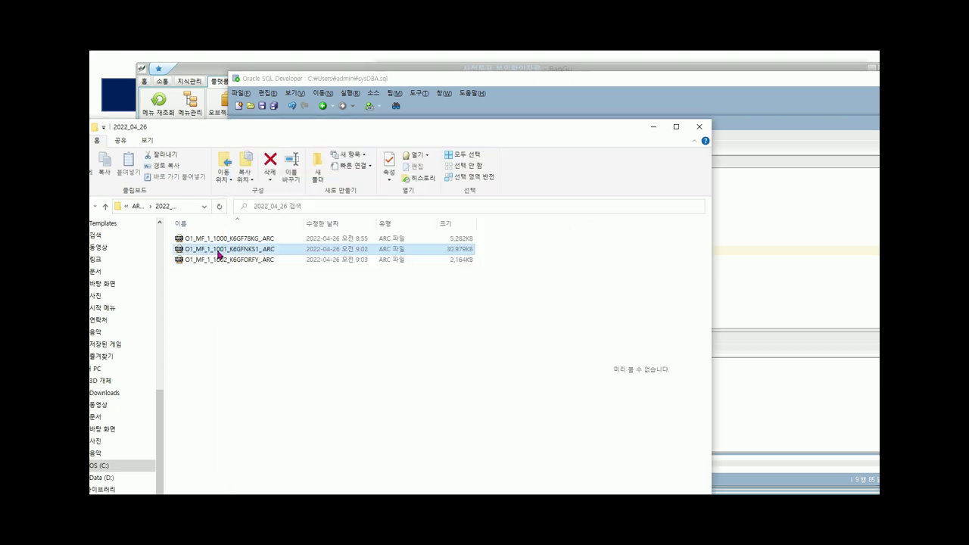
pyautogui.click(218, 255)
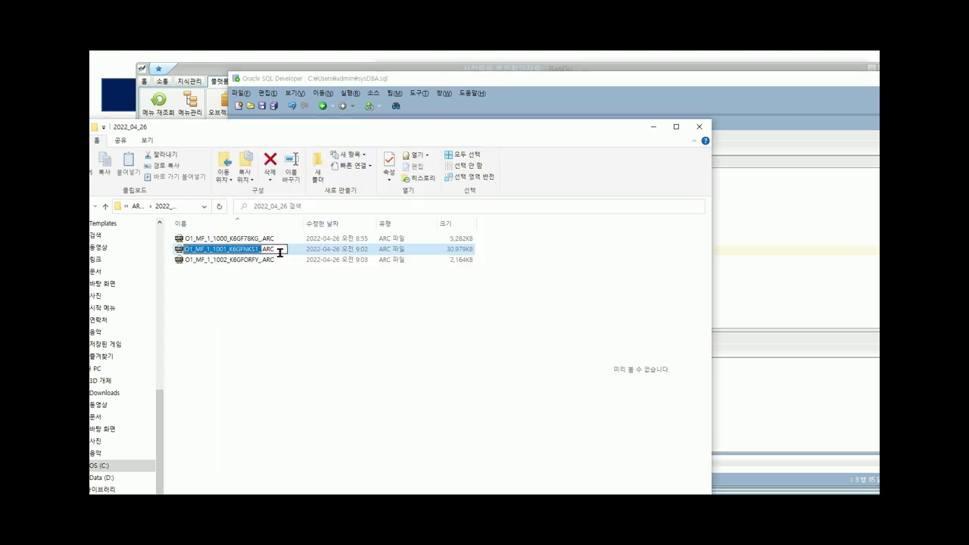
pyautogui.moveTo(282, 250); pyautogui.dragTo(182, 255)
pyautogui.hotkey('ctrl', 'c')
pyautogui.click(734, 265)
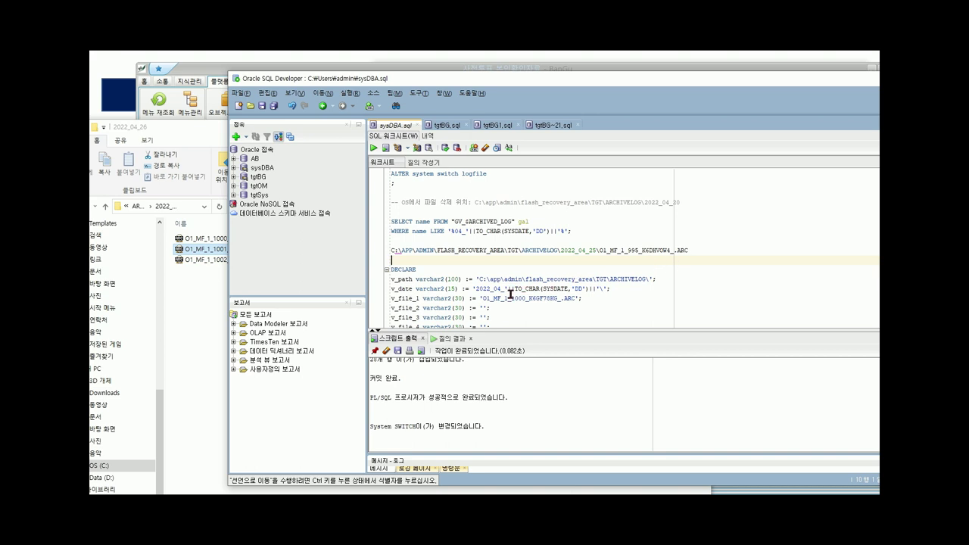
pyautogui.click(481, 301)
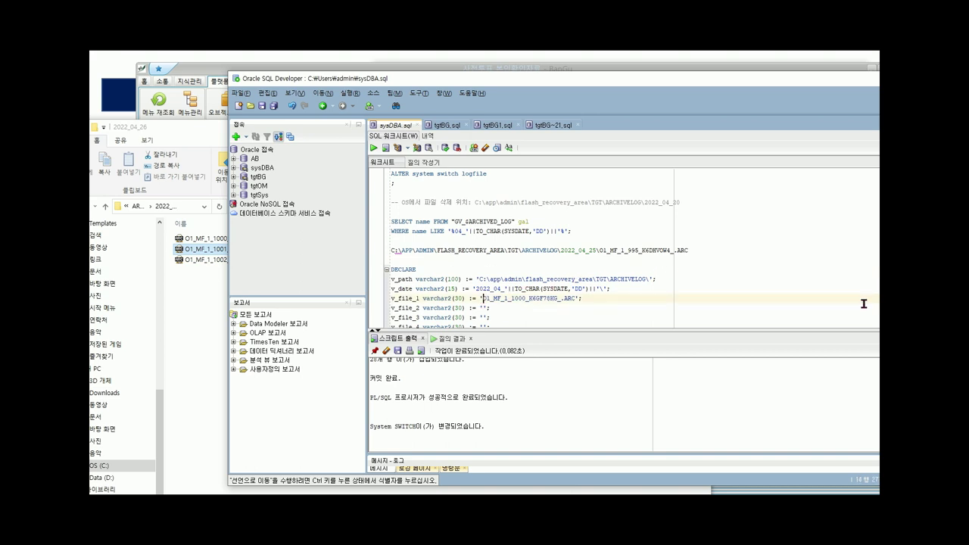
pyautogui.hotkey('shift', 'Right')
pyautogui.hotkey('shift', 'Right')
pyautogui.hotkey('shift', 'Right')
pyautogui.hotkey('shift', 'Right')
pyautogui.hotkey('shift', 'Right')
pyautogui.hotkey('shift', 'Right')
pyautogui.hotkey('shift', 'Right')
pyautogui.hotkey('shift', 'Right')
pyautogui.hotkey('shift', 'Right')
pyautogui.hotkey('shift', 'Right')
pyautogui.hotkey('shift', 'Right')
pyautogui.hotkey('shift', 'Right')
pyautogui.hotkey('shift', 'Right')
pyautogui.hotkey('shift', 'Right')
pyautogui.hotkey('shift', 'Right')
pyautogui.hotkey('shift', 'Right')
pyautogui.hotkey('shift', 'Right')
pyautogui.hotkey('shift', 'Right')
pyautogui.hotkey('shift', 'Right')
pyautogui.hotkey('shift', 'Right')
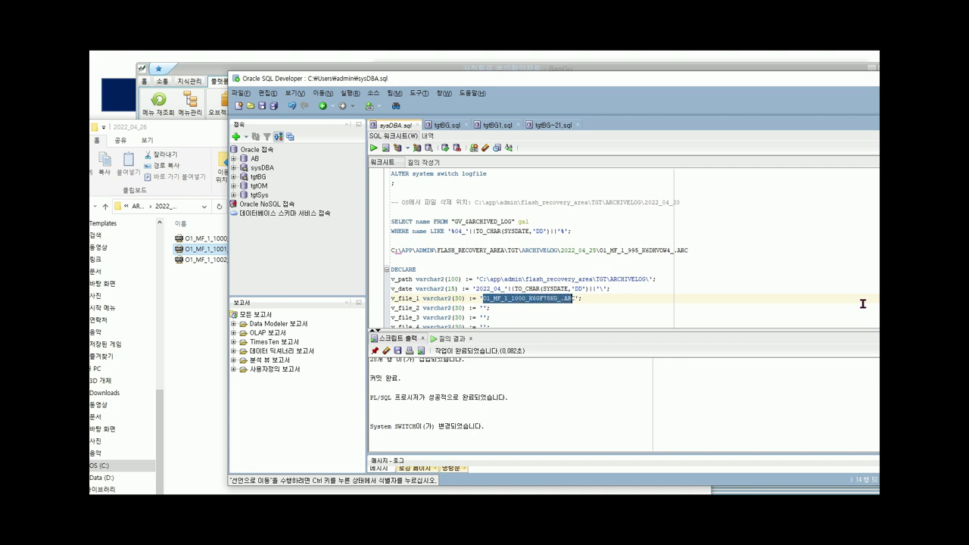
pyautogui.hotkey('ctrl', 'v')
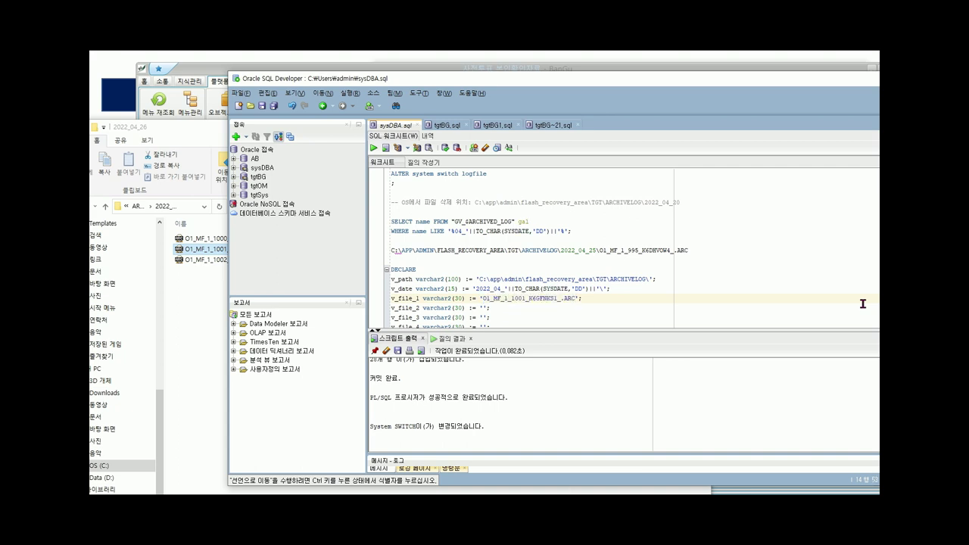
# - Copy the file name O1_MF_1_1002_K6GFORFY_.ARC from the archive folder into the empty v_file_2 value in sysDBA.sql
pyautogui.click(195, 272)
pyautogui.click(205, 261)
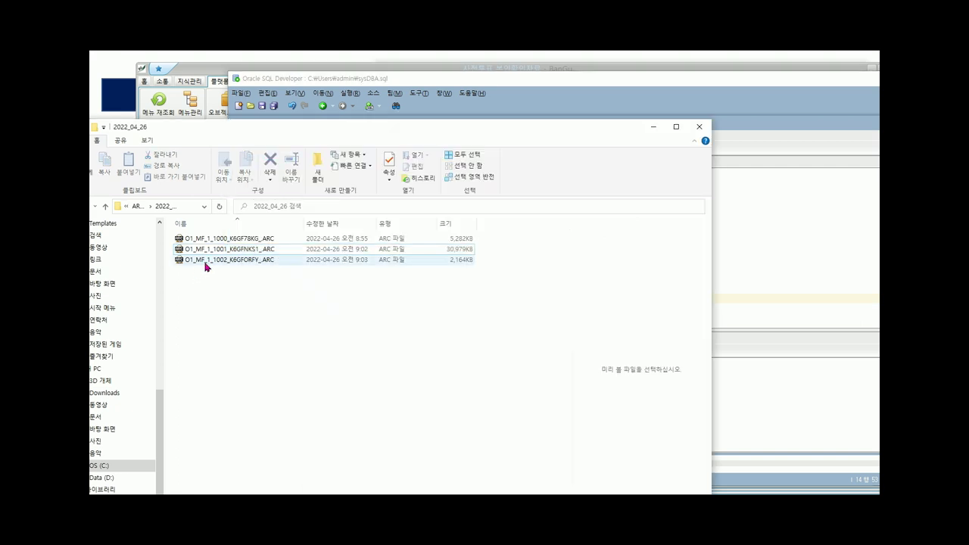
pyautogui.click(204, 261)
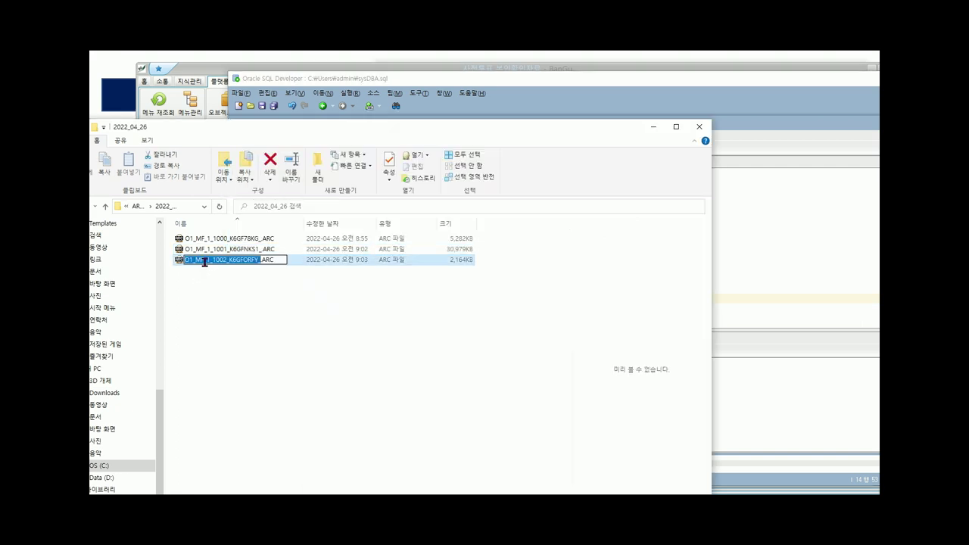
pyautogui.click(279, 259)
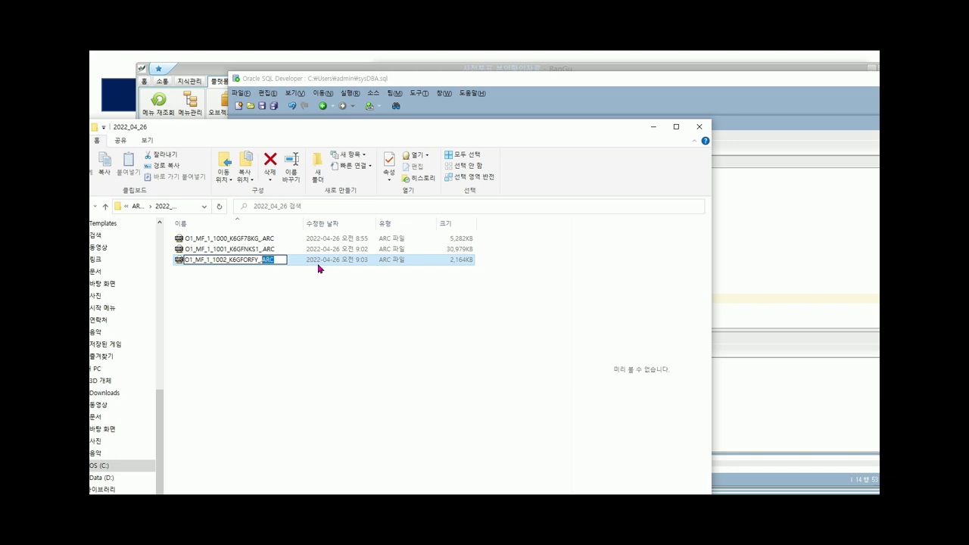
pyautogui.hotkey('ctrl', 'shift', 'Left')
pyautogui.hotkey('ctrl', 'shift', 'Left')
pyautogui.hotkey('ctrl', 'shift', 'Left')
pyautogui.hotkey('ctrl', 'c')
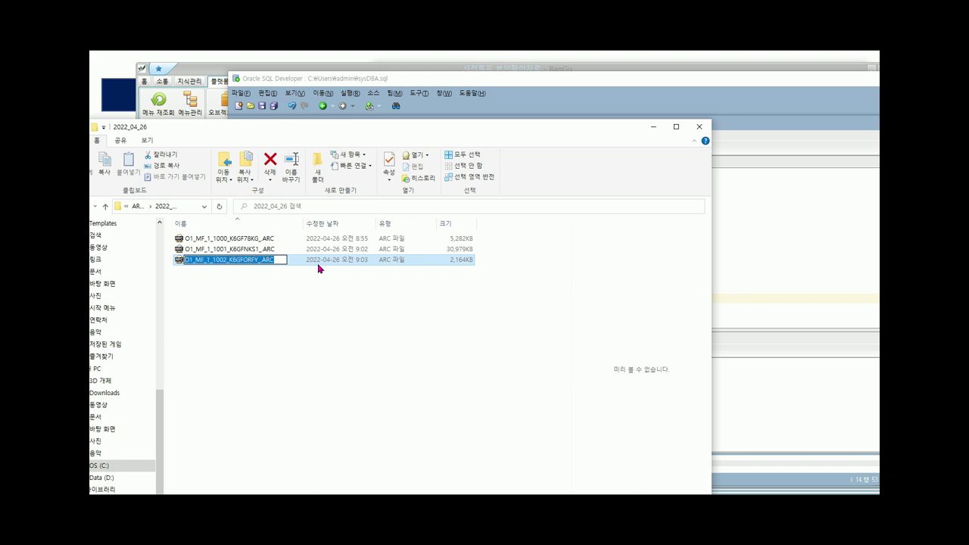
pyautogui.click(794, 82)
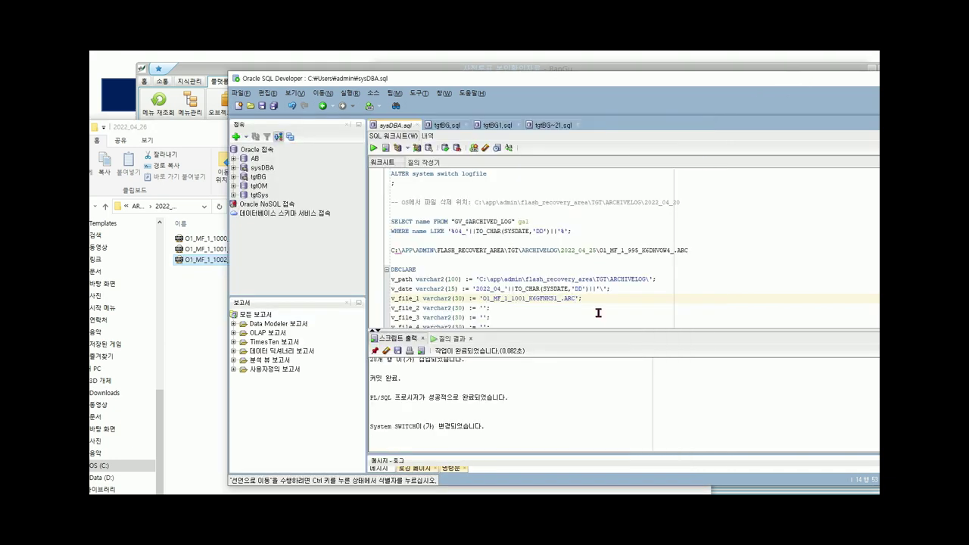
pyautogui.click(486, 308)
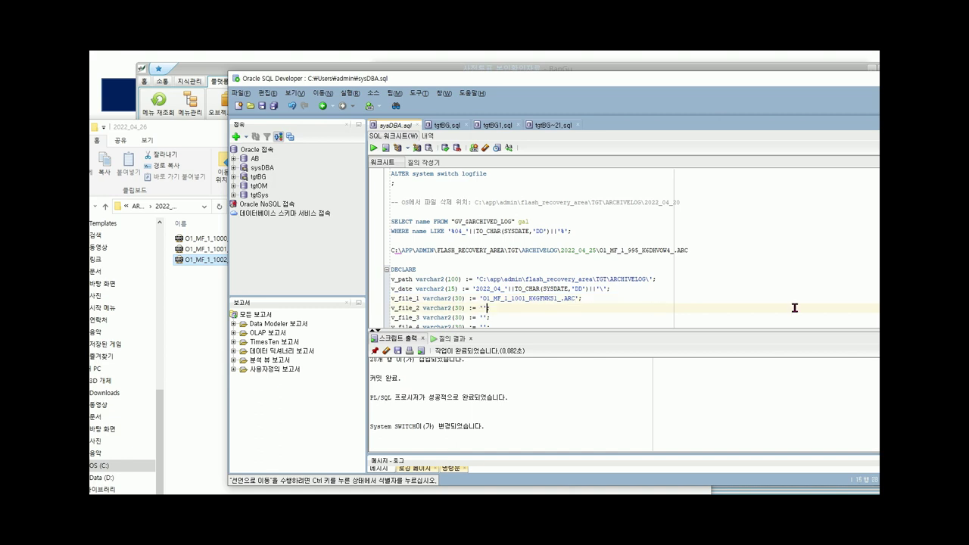
pyautogui.hotkey('ctrl', 'v')
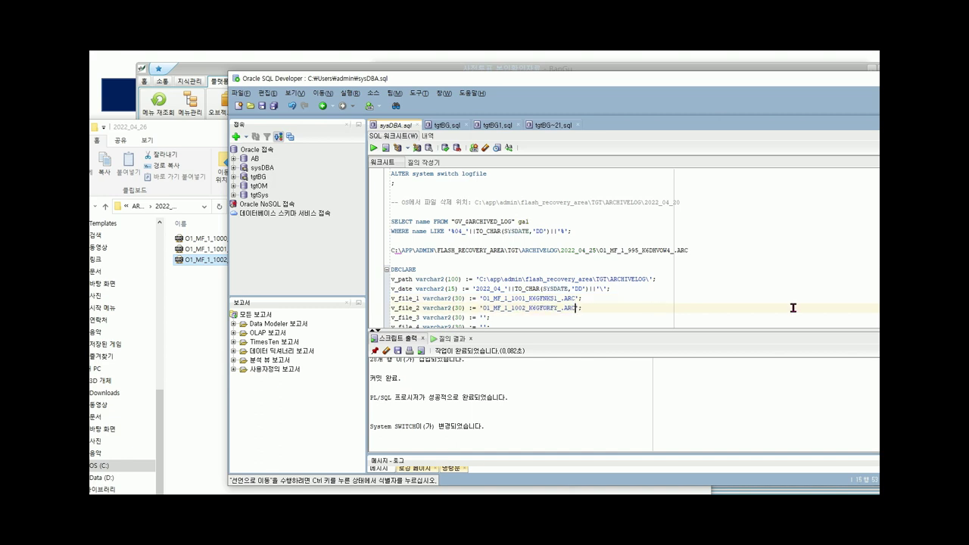
# - Bring the dbms_logmnr.add_logfile lines into view and clear the previous script output
pyautogui.scroll(-1, 753, 288)
pyautogui.scroll(-1, 750, 282)
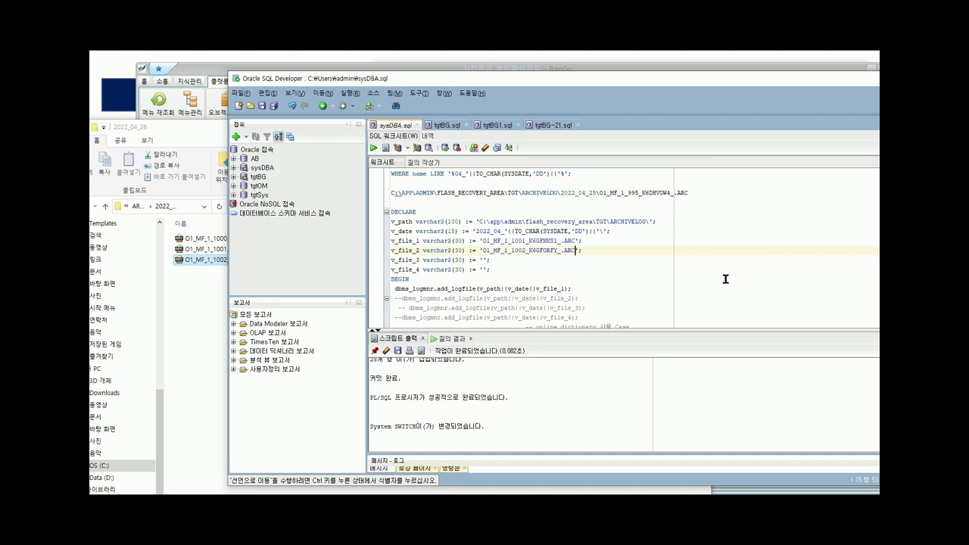
pyautogui.click(386, 352)
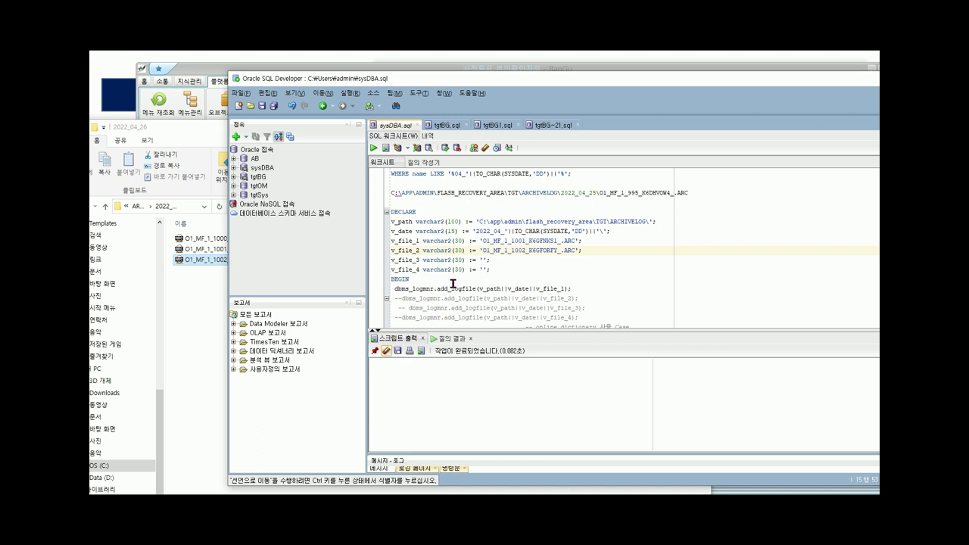
pyautogui.click(392, 212)
pyautogui.hotkey('shift', 'Down')
pyautogui.hotkey('shift', 'Down')
pyautogui.hotkey('shift', 'Down')
pyautogui.hotkey('shift', 'Down')
pyautogui.hotkey('shift', 'Down')
pyautogui.hotkey('shift', 'Down')
pyautogui.hotkey('shift', 'Down')
pyautogui.hotkey('shift', 'Down')
pyautogui.hotkey('shift', 'Down')
pyautogui.hotkey('shift', 'Down')
pyautogui.hotkey('shift', 'Down')
pyautogui.hotkey('shift', 'Down')
pyautogui.hotkey('shift', 'Down')
pyautogui.hotkey('shift', 'Down')
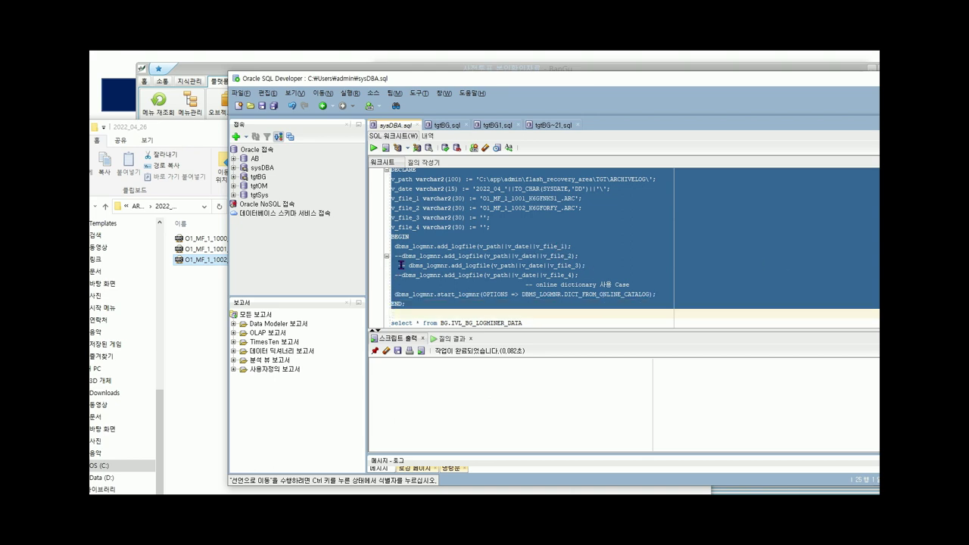
# - Uncomment the dbms_logmnr.add_logfile line for v_file_2 in sysDBA.sql
pyautogui.click(402, 257)
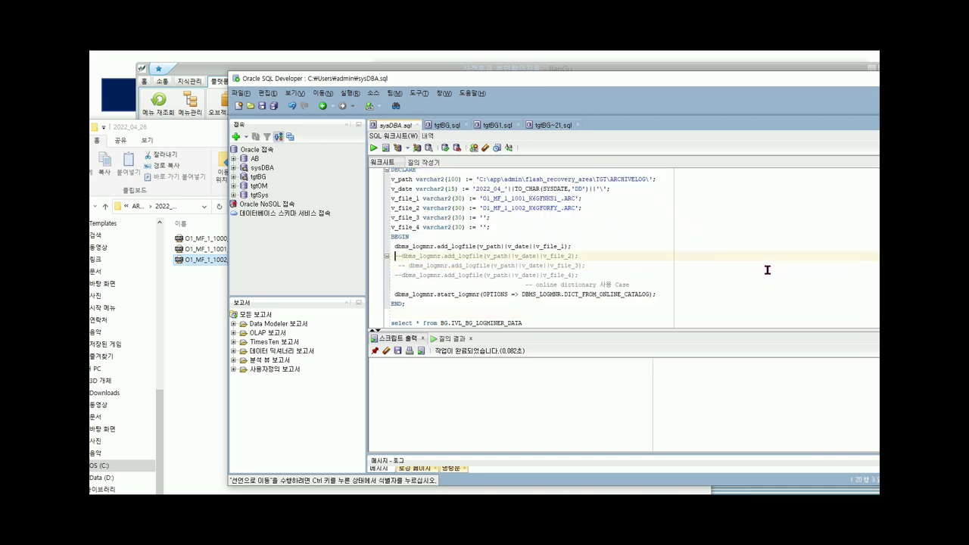
pyautogui.press('BackSpace')
pyautogui.press('BackSpace')
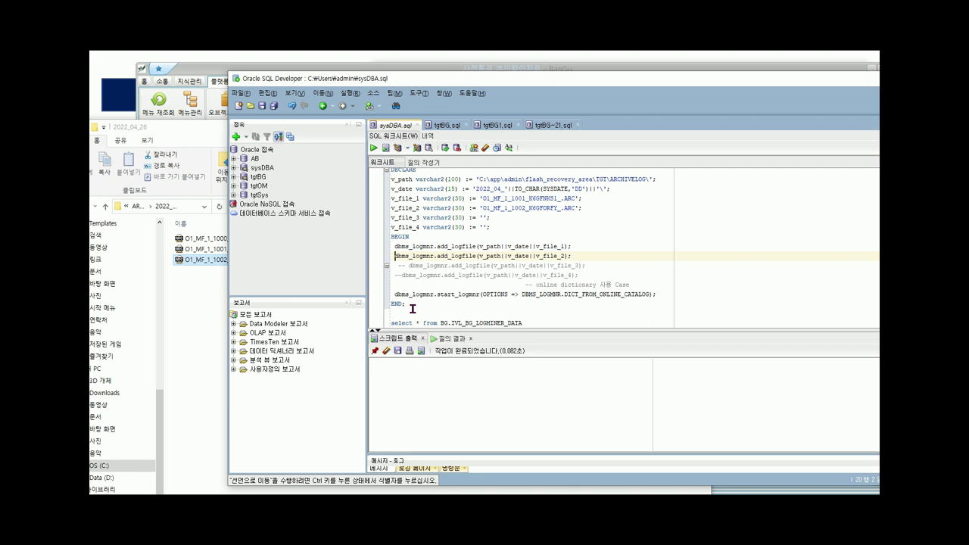
# - Execute only the DECLARE to END block that adds both archive files and starts Log Miner with the online catalog
pyautogui.click(454, 310)
pyautogui.hotkey('shift', 'Up')
pyautogui.hotkey('shift', 'Up')
pyautogui.hotkey('shift', 'Up')
pyautogui.hotkey('shift', 'Up')
pyautogui.hotkey('shift', 'Up')
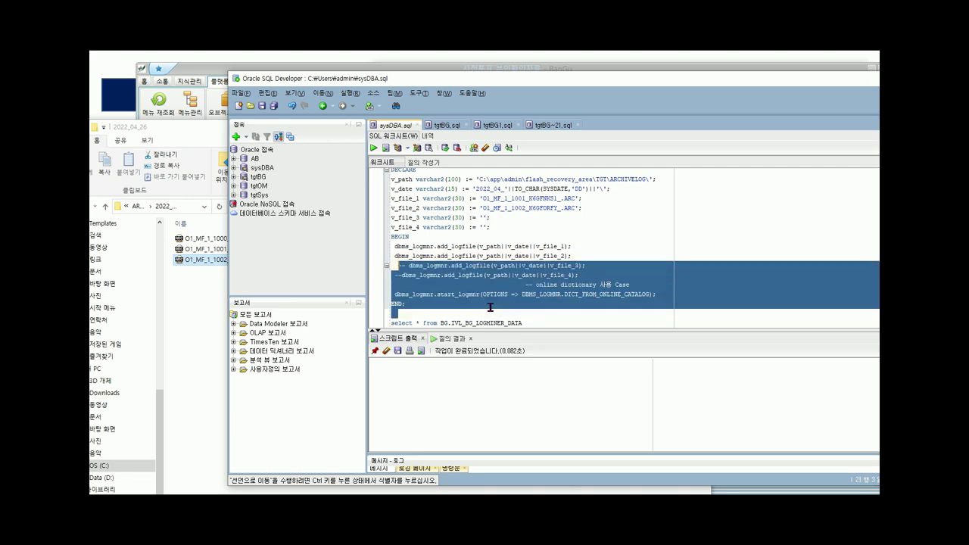
pyautogui.hotkey('shift', 'Up')
pyautogui.hotkey('shift', 'Up')
pyautogui.hotkey('shift', 'Up')
pyautogui.hotkey('shift', 'Up')
pyautogui.hotkey('shift', 'Up')
pyautogui.hotkey('shift', 'Up')
pyautogui.hotkey('shift', 'Up')
pyautogui.hotkey('shift', 'Up')
pyautogui.hotkey('shift', 'Up')
pyautogui.hotkey('shift', 'Up')
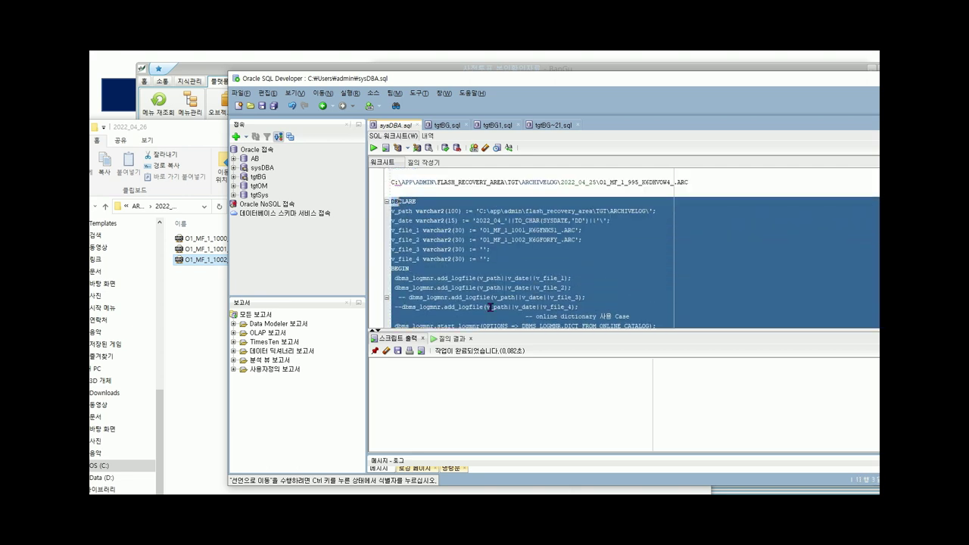
pyautogui.hotkey('shift', 'Home')
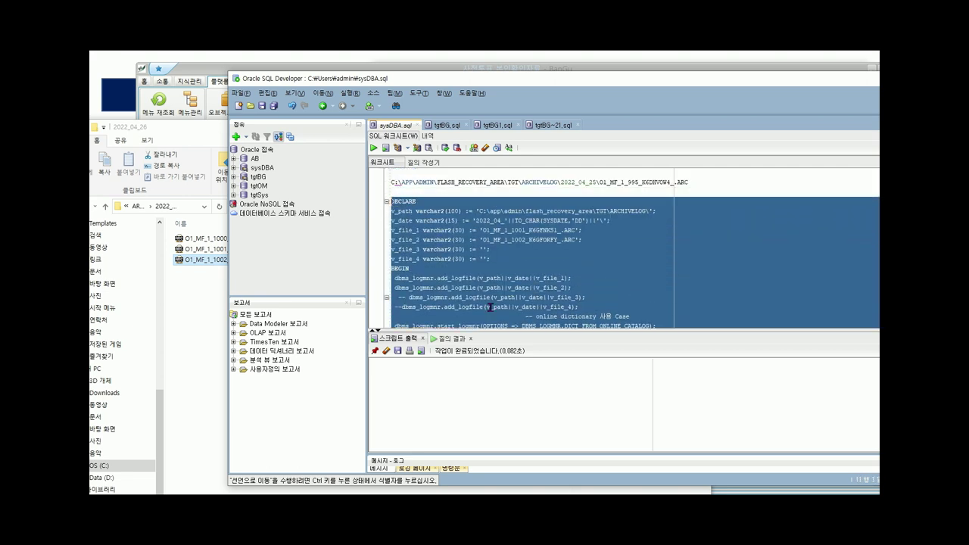
pyautogui.click(374, 149)
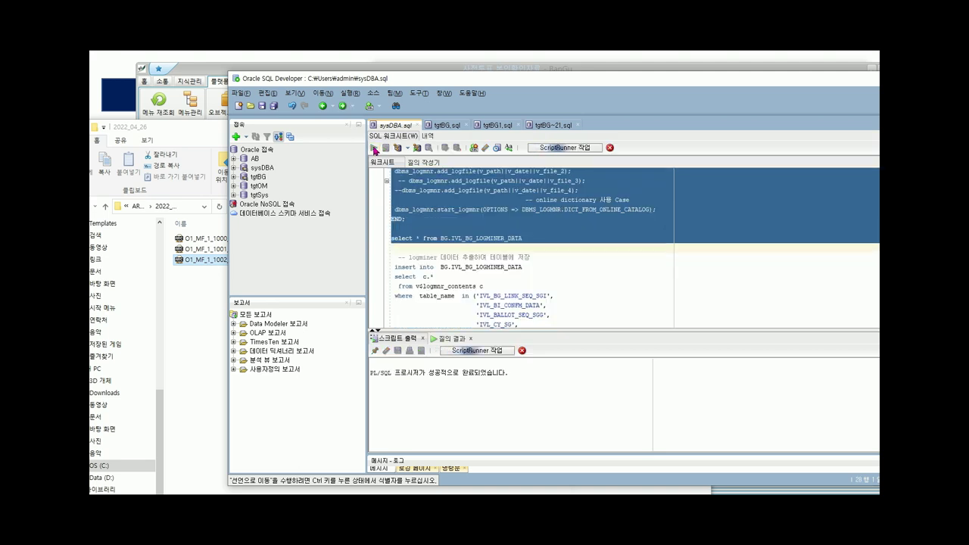
pyautogui.click(465, 286)
pyautogui.scroll(-2, 463, 288)
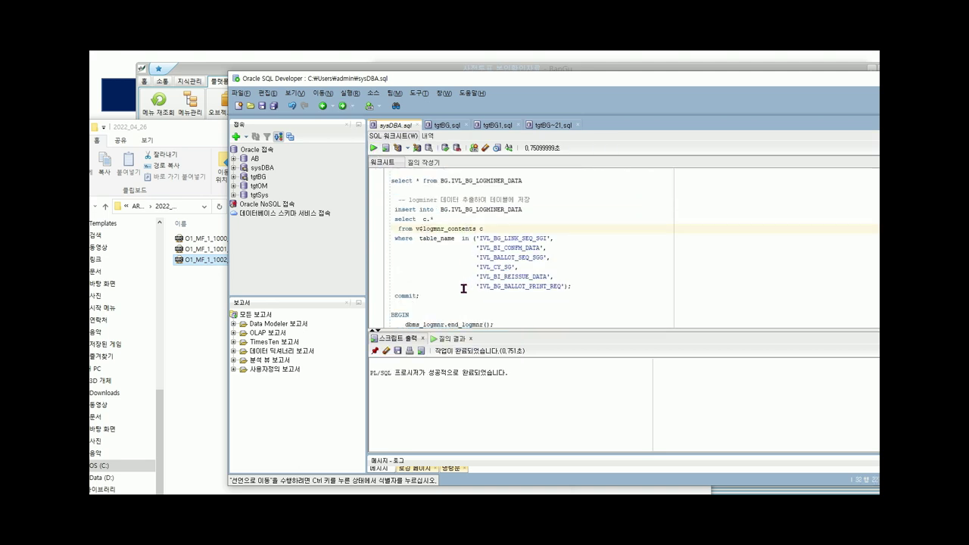
pyautogui.click(653, 281)
pyautogui.hotkey('shift', 'Up')
pyautogui.hotkey('shift', 'Up')
pyautogui.hotkey('shift', 'Up')
pyautogui.hotkey('shift', 'Up')
pyautogui.hotkey('shift', 'Up')
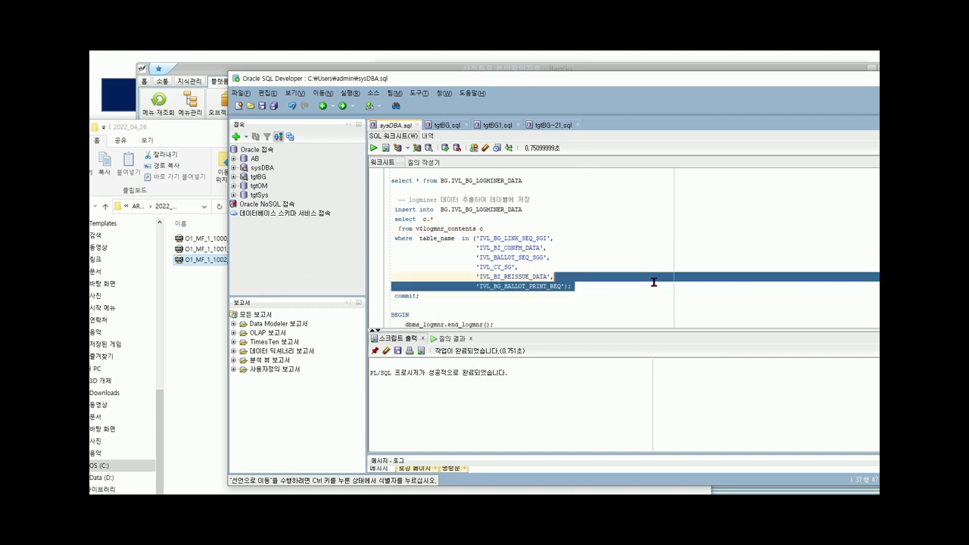
pyautogui.hotkey('shift', 'Home')
pyautogui.hotkey('shift', 'Up')
pyautogui.hotkey('shift', 'Up')
pyautogui.hotkey('shift', 'Up')
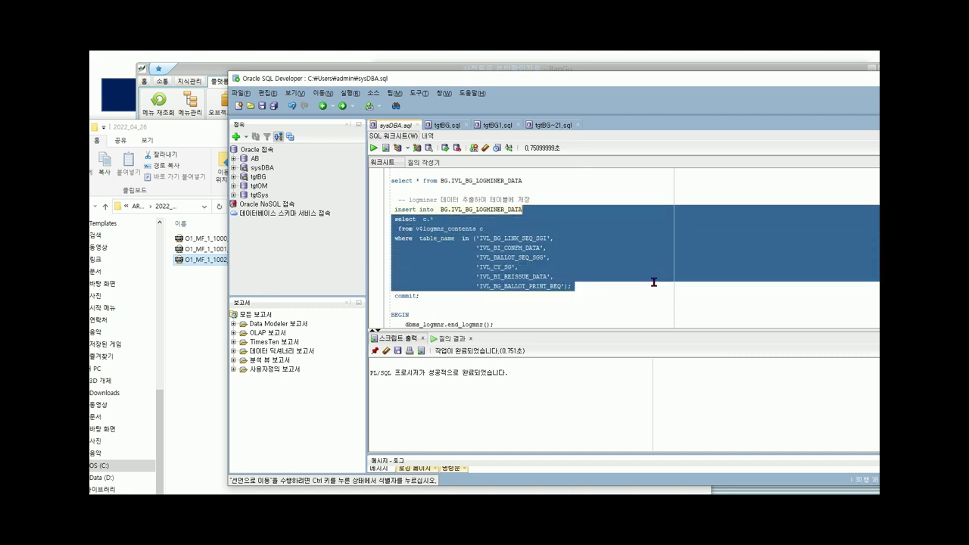
pyautogui.hotkey('shift', 'Left')
pyautogui.hotkey('shift', 'Left')
pyautogui.hotkey('shift', 'Left')
pyautogui.hotkey('shift', 'Left')
pyautogui.hotkey('shift', 'Left')
pyautogui.hotkey('shift', 'Left')
pyautogui.hotkey('shift', 'Left')
pyautogui.hotkey('shift', 'Left')
pyautogui.hotkey('shift', 'Left')
pyautogui.hotkey('shift', 'Left')
pyautogui.hotkey('shift', 'Left')
pyautogui.hotkey('shift', 'Left')
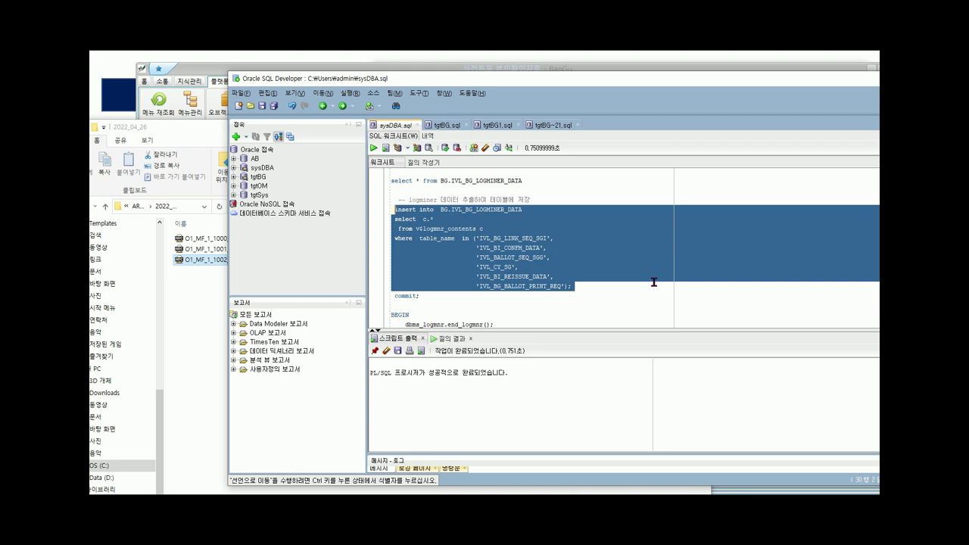
pyautogui.click(480, 238)
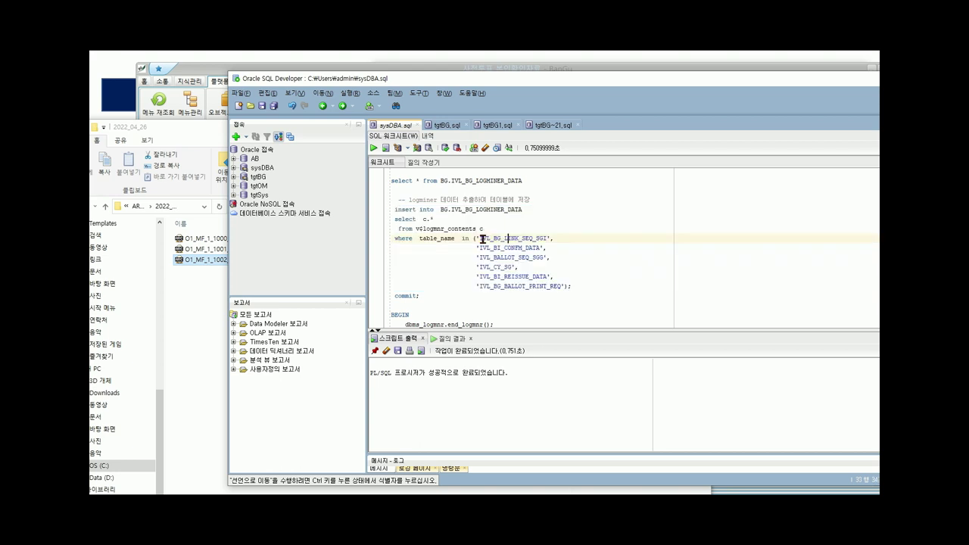
pyautogui.click(452, 229)
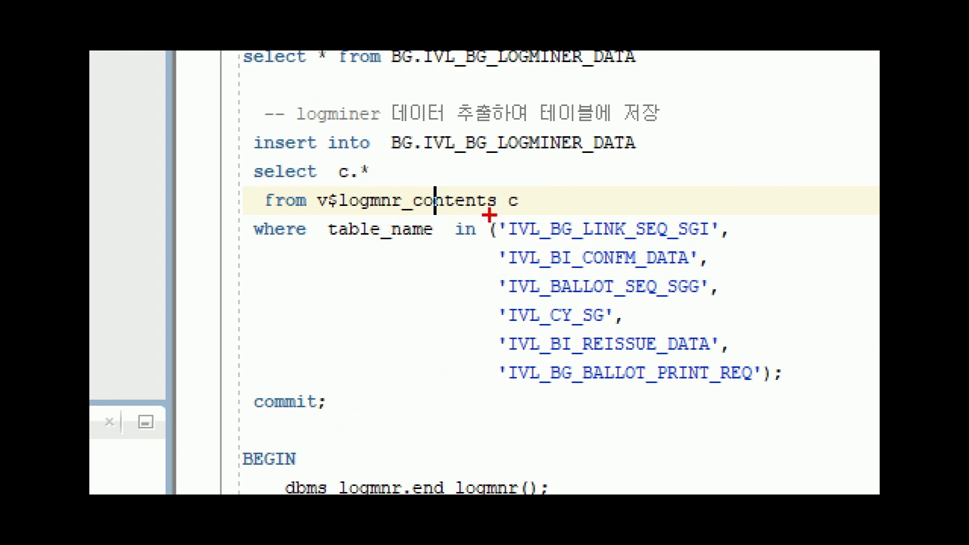
pyautogui.moveTo(489, 217)
pyautogui.mouseDown()
pyautogui.moveTo(267, 199)
pyautogui.moveTo(521, 207)
pyautogui.moveTo(526, 221)
pyautogui.moveTo(436, 221)
pyautogui.mouseUp()
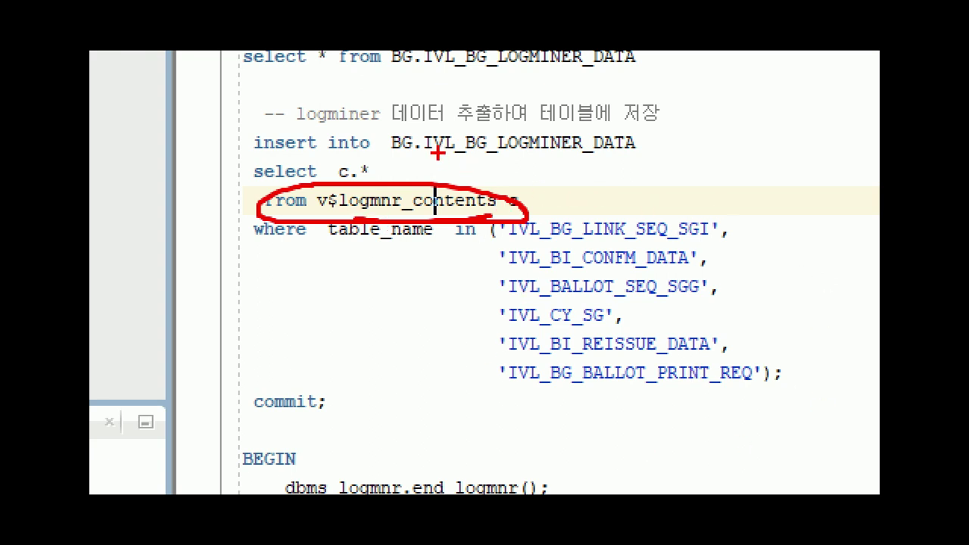
pyautogui.moveTo(438, 153); pyautogui.dragTo(638, 151)
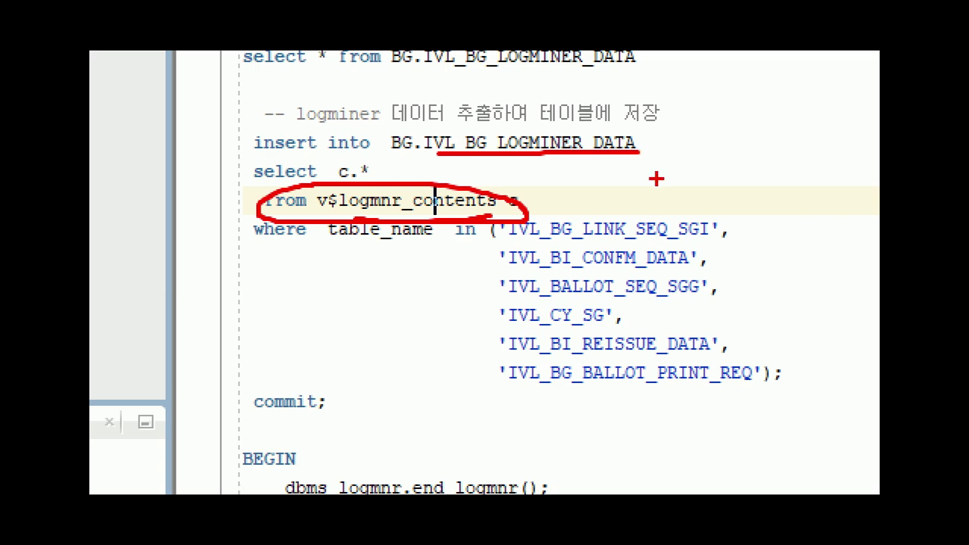
pyautogui.press('Escape')
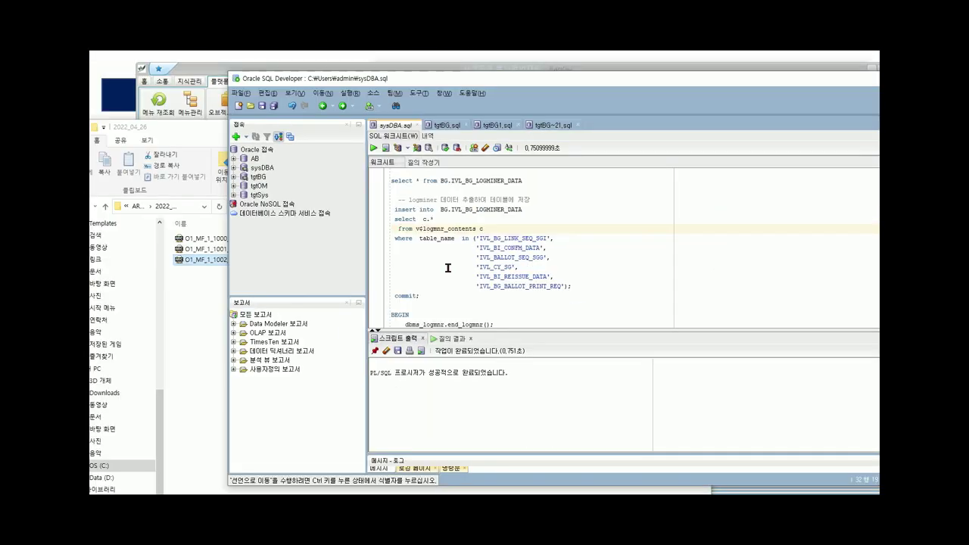
# - Execute only the insert statement that stores the filtered v$logmnr_contents rows in BG.IVL_BG_LOGMINER_DATA
pyautogui.press('Down')
pyautogui.press('Down')
pyautogui.press('Down')
pyautogui.press('Down')
pyautogui.press('Down')
pyautogui.press('Down')
pyautogui.press('Down')
pyautogui.press('Up')
pyautogui.hotkey('shift', 'Up')
pyautogui.hotkey('shift', 'Up')
pyautogui.hotkey('shift', 'Up')
pyautogui.hotkey('shift', 'Up')
pyautogui.hotkey('shift', 'Up')
pyautogui.hotkey('shift', 'Up')
pyautogui.hotkey('shift', 'Up')
pyautogui.hotkey('shift', 'Up')
pyautogui.hotkey('shift', 'Up')
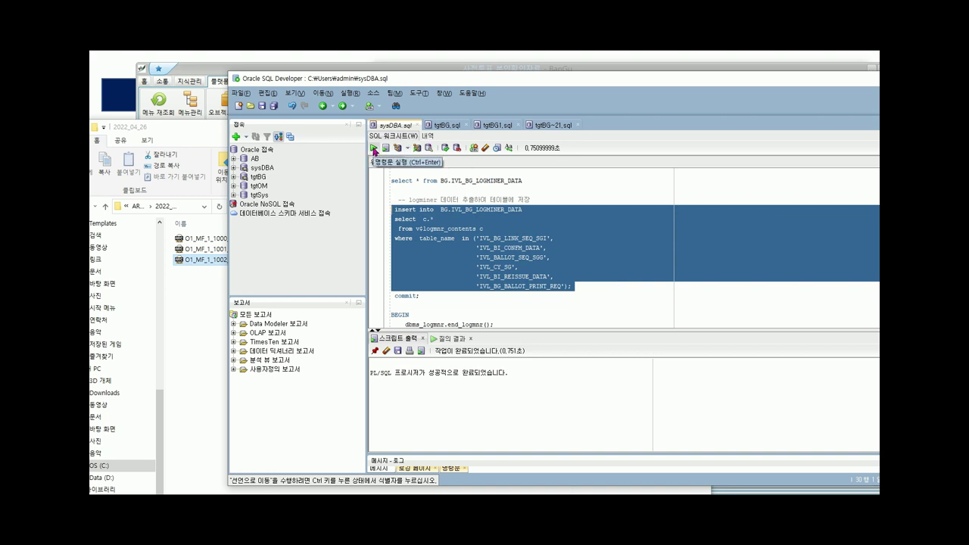
pyautogui.click(373, 148)
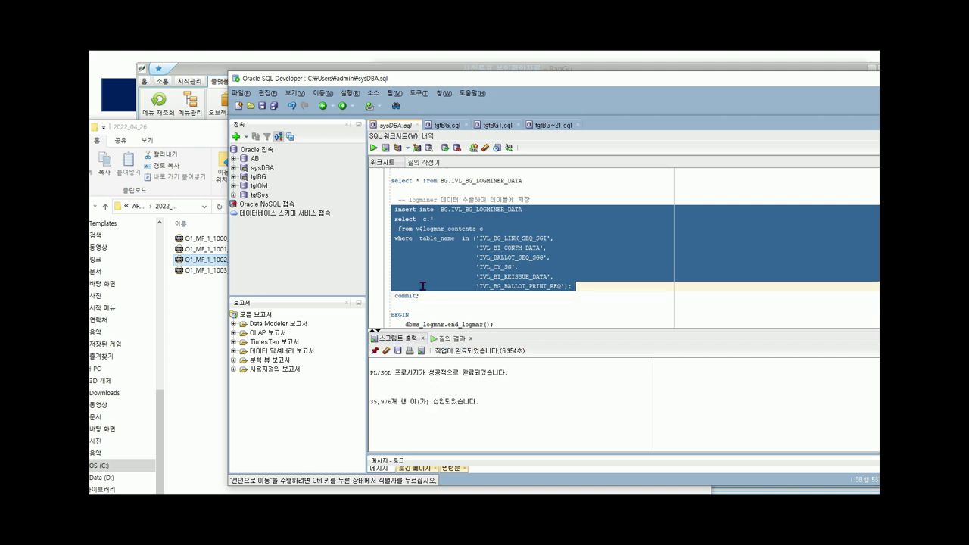
# - Execute only the commit statement below the insert in sysDBA.sql
pyautogui.click(439, 305)
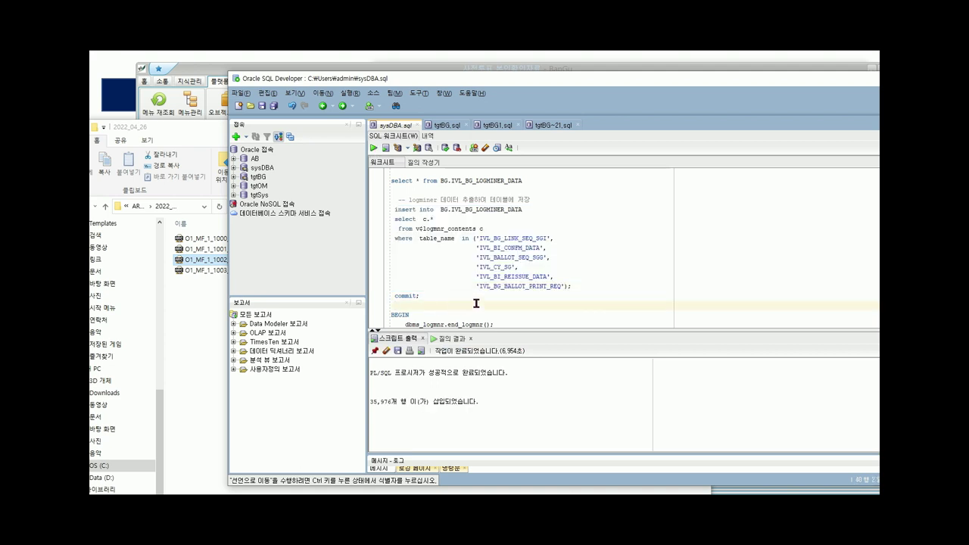
pyautogui.hotkey('shift', 'Up')
pyautogui.hotkey('shift', 'Up')
pyautogui.hotkey('shift', 'Down')
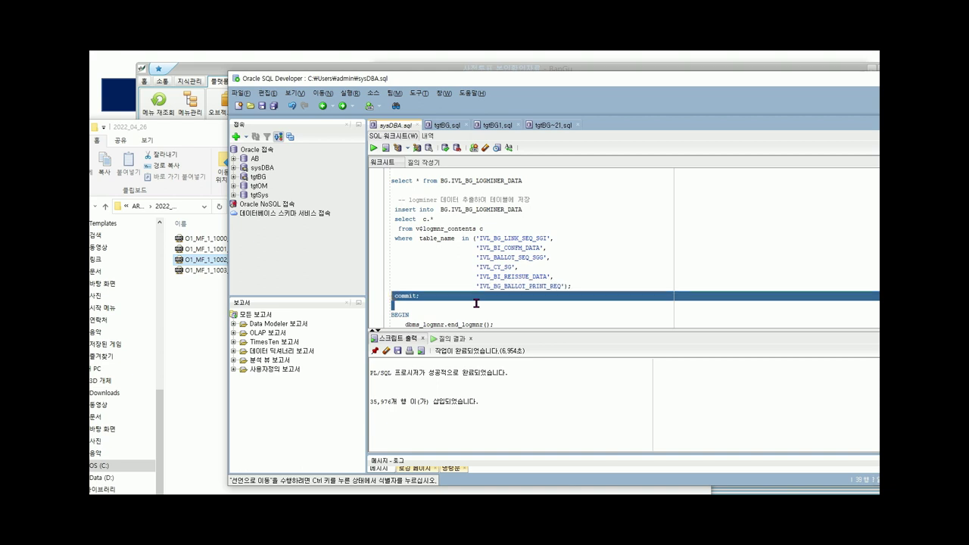
pyautogui.click(373, 148)
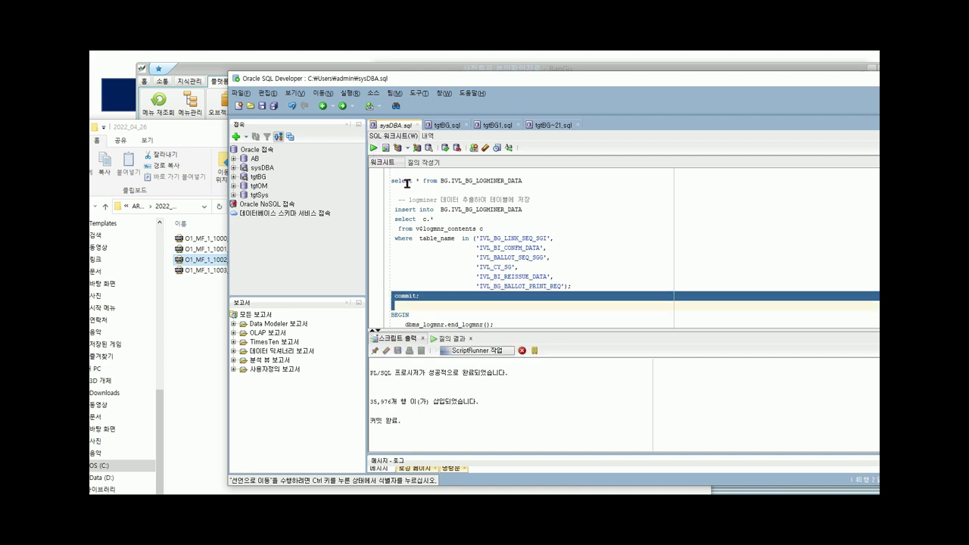
# - Execute the BEGIN to END block calling dbms_logmnr.end_logmnr to close the Log Miner session
pyautogui.scroll(-1, 446, 282)
pyautogui.click(447, 309)
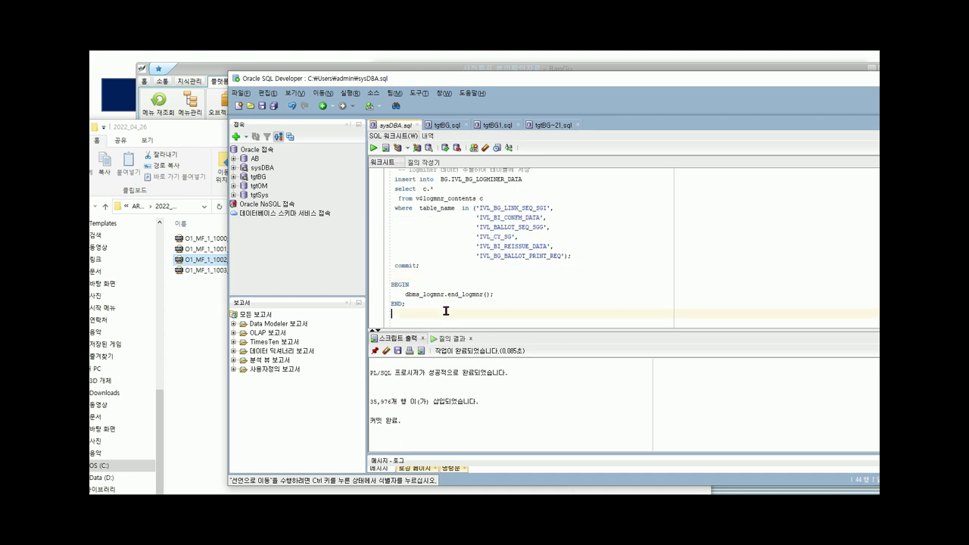
pyautogui.hotkey('shift', 'Up')
pyautogui.hotkey('shift', 'Up')
pyautogui.hotkey('shift', 'Home')
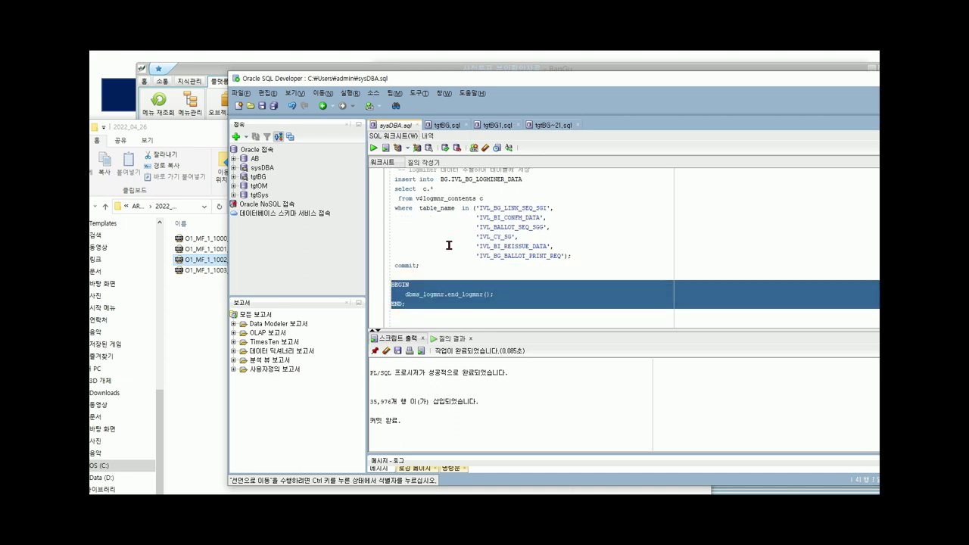
pyautogui.click(373, 148)
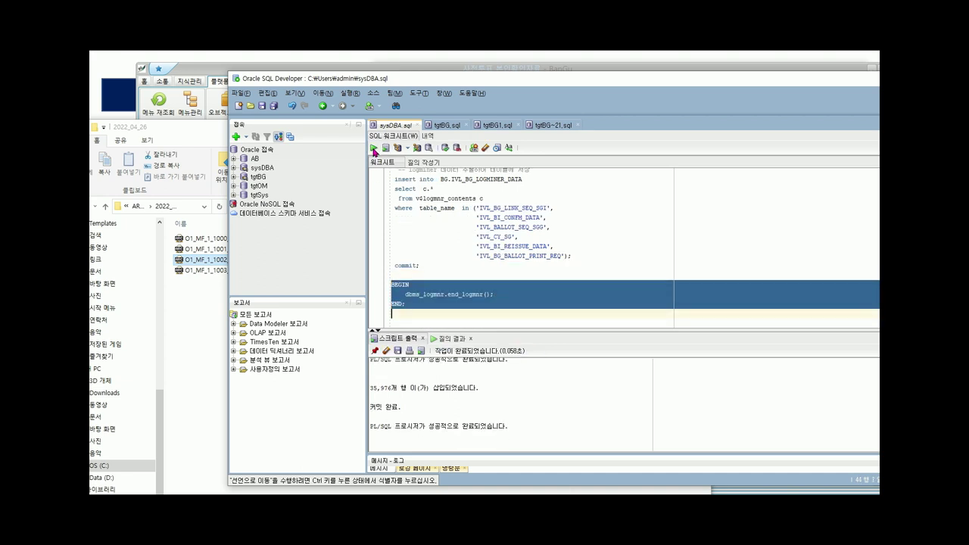
# - Move the SQL worksheet window aside, switch to BanGu and rerun the query on the Log Miner 추출 결과 screen
pyautogui.moveTo(500, 84); pyautogui.dragTo(639, 186)
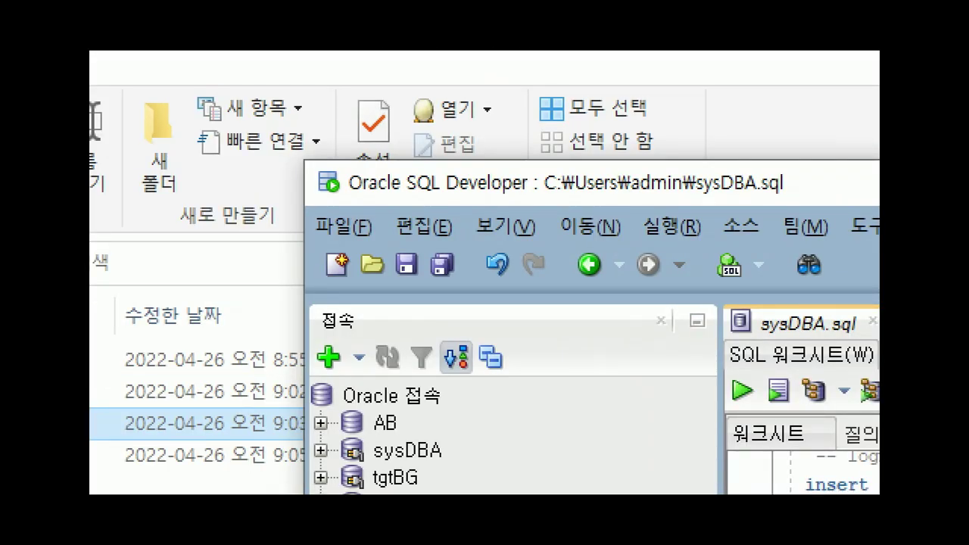
pyautogui.moveTo(327, 198)
pyautogui.mouseDown()
pyautogui.moveTo(572, 203)
pyautogui.moveTo(580, 186)
pyautogui.moveTo(375, 159)
pyautogui.moveTo(319, 194)
pyautogui.moveTo(333, 201)
pyautogui.mouseUp()
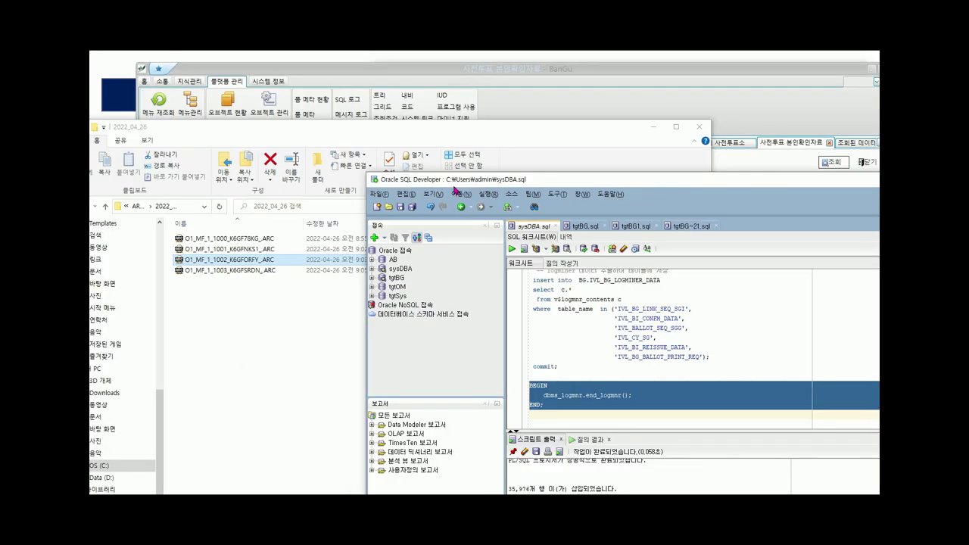
pyautogui.click(447, 74)
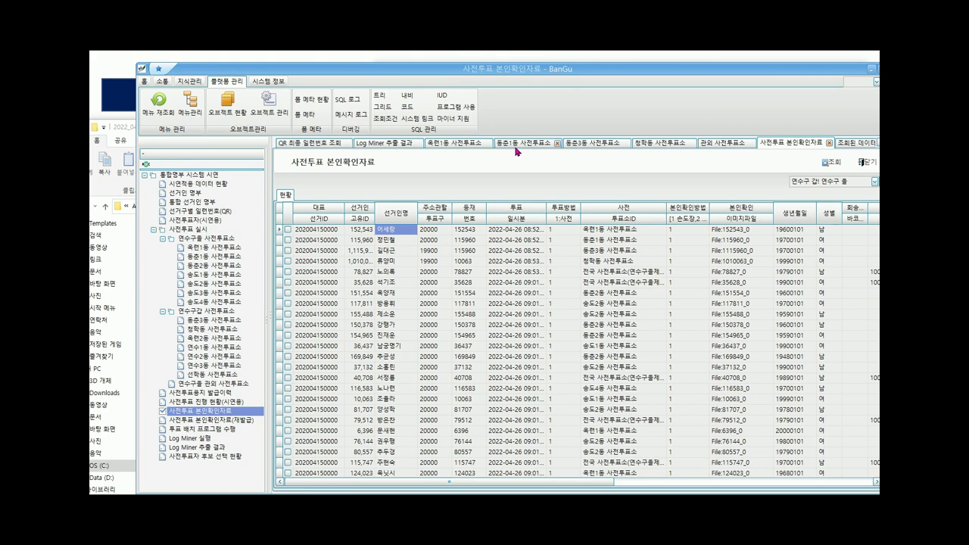
pyautogui.click(387, 147)
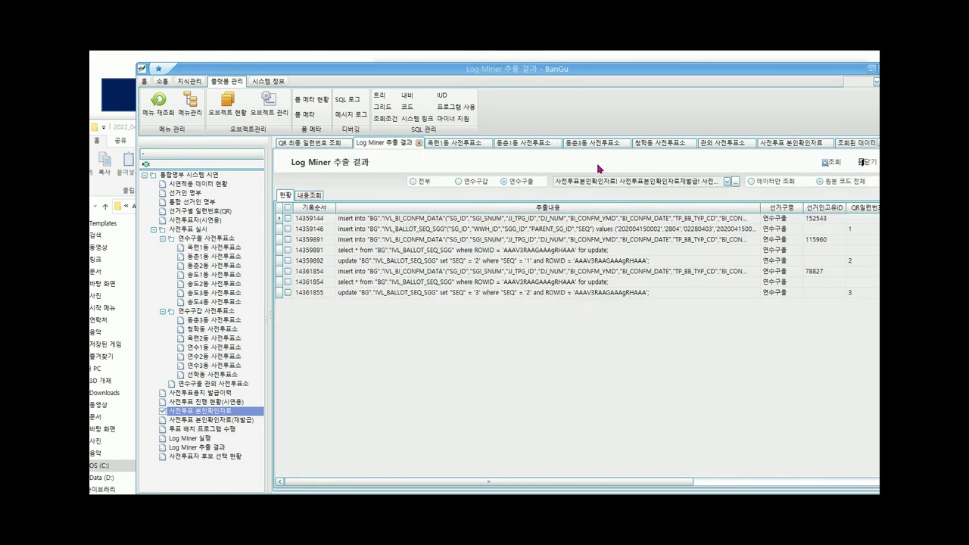
pyautogui.click(834, 164)
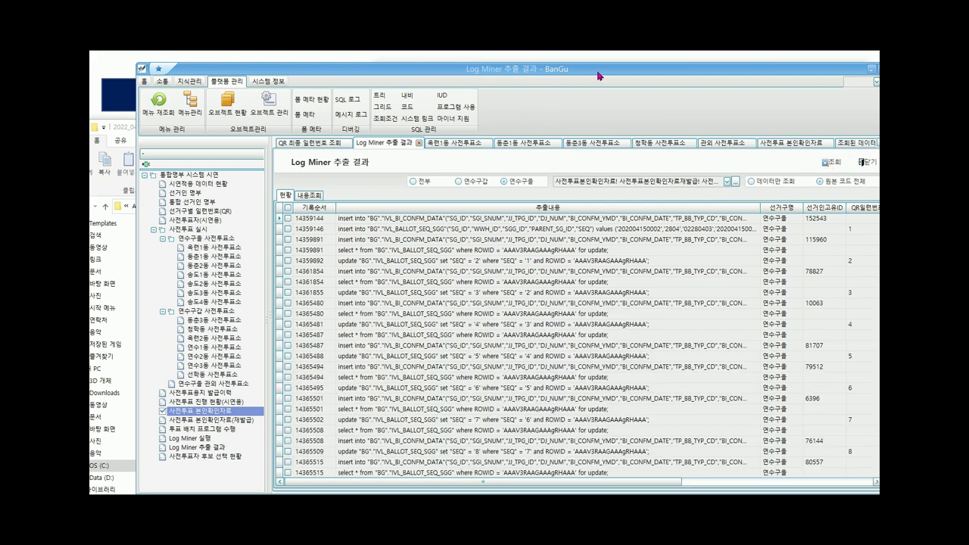
pyautogui.moveTo(598, 76); pyautogui.dragTo(554, 71)
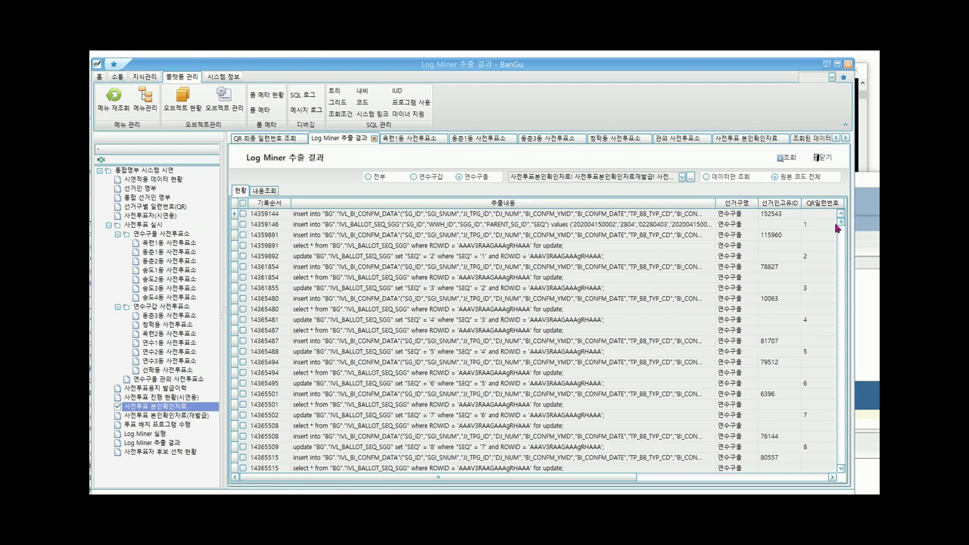
# - Mark the three consecutive log rows ending with the SEQ '2631' update and open their full statements in 내용조회
pyautogui.moveTo(840, 221); pyautogui.dragTo(831, 424)
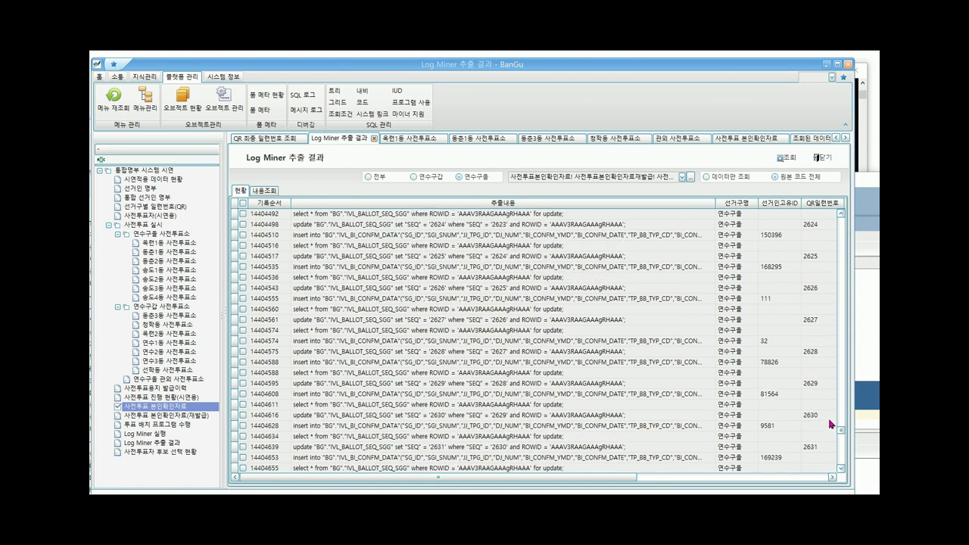
pyautogui.scroll(-1, 831, 417)
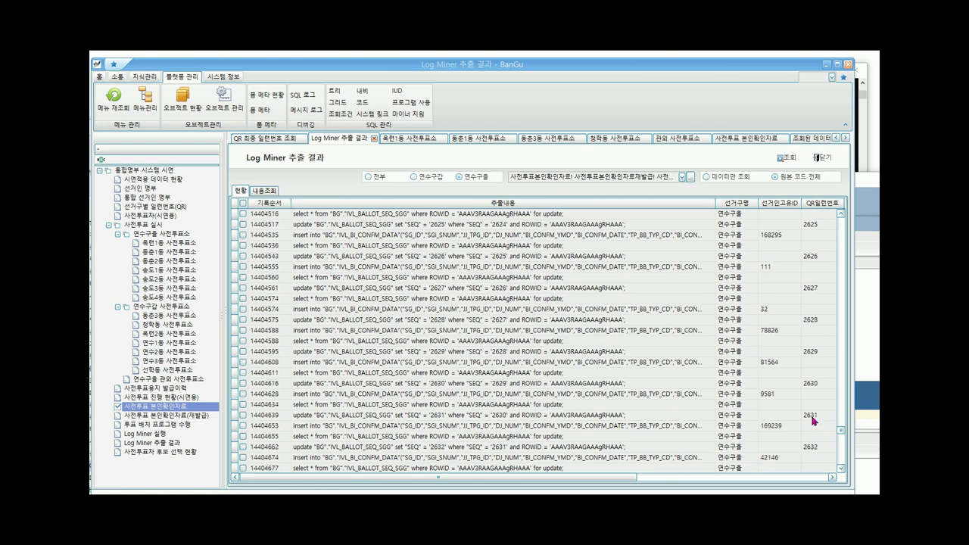
pyautogui.click(811, 417)
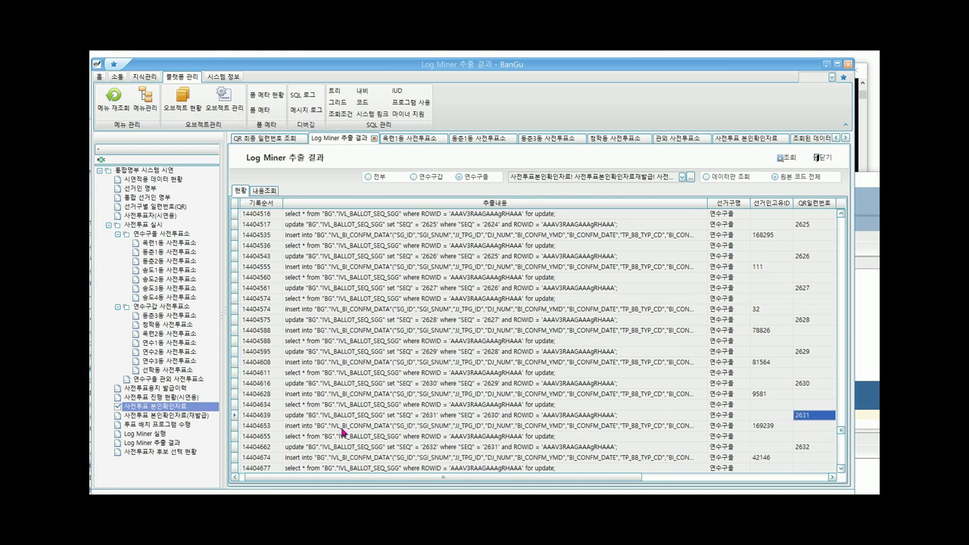
pyautogui.moveTo(393, 474); pyautogui.dragTo(357, 479)
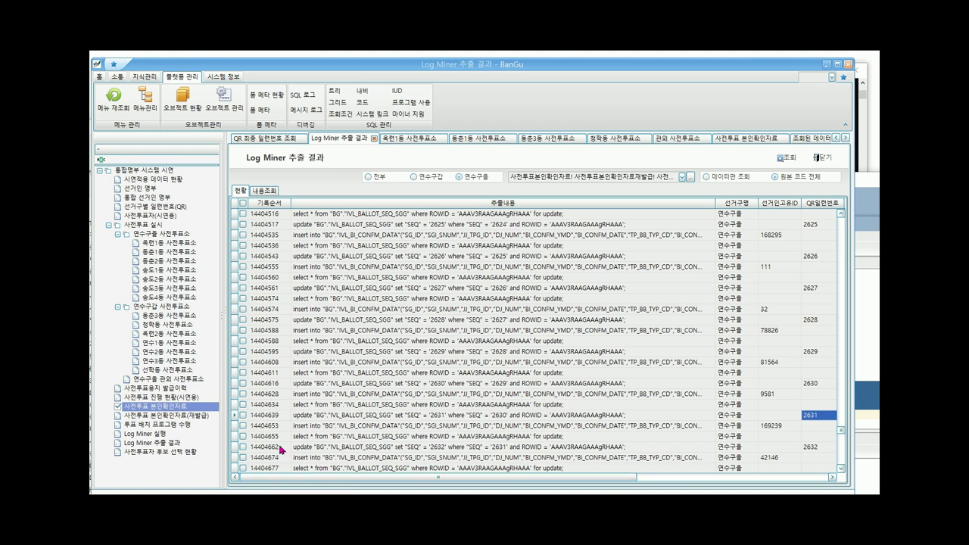
pyautogui.click(243, 415)
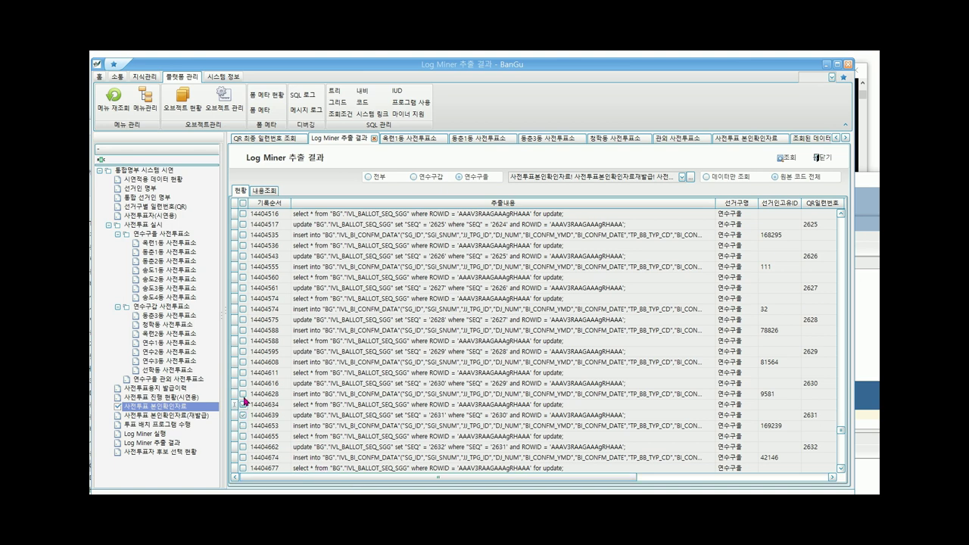
pyautogui.click(243, 395)
pyautogui.click(278, 191)
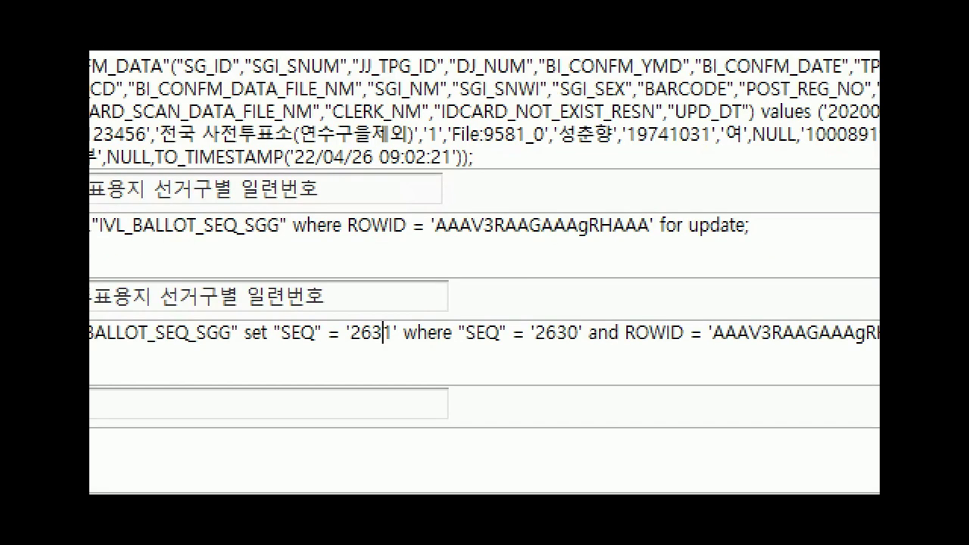
# - Examine the extracted insert, select and update statements, focusing on the voter's name, the SEQ value and the ROWID
pyautogui.moveTo(426, 379)
pyautogui.mouseDown()
pyautogui.moveTo(347, 327)
pyautogui.moveTo(431, 335)
pyautogui.moveTo(439, 358)
pyautogui.mouseUp()
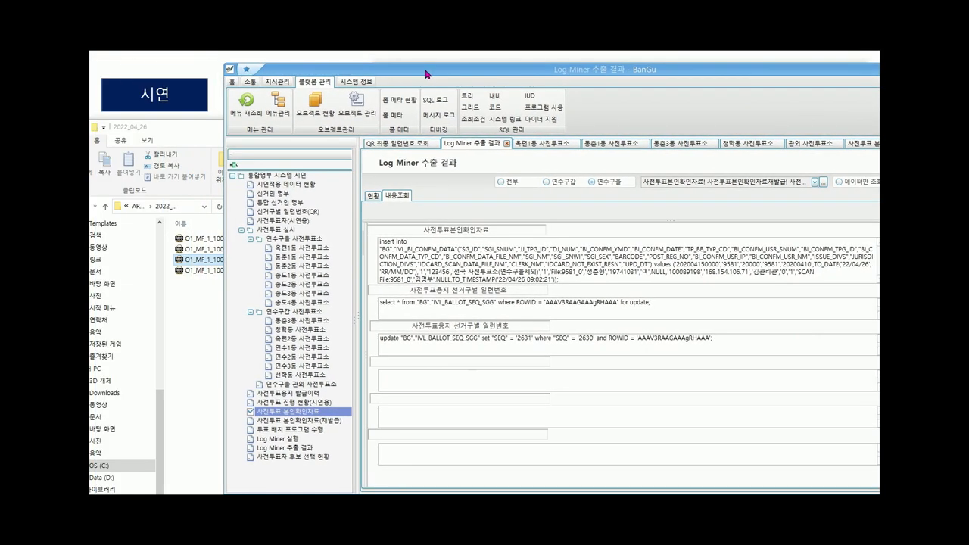
pyautogui.click(405, 338)
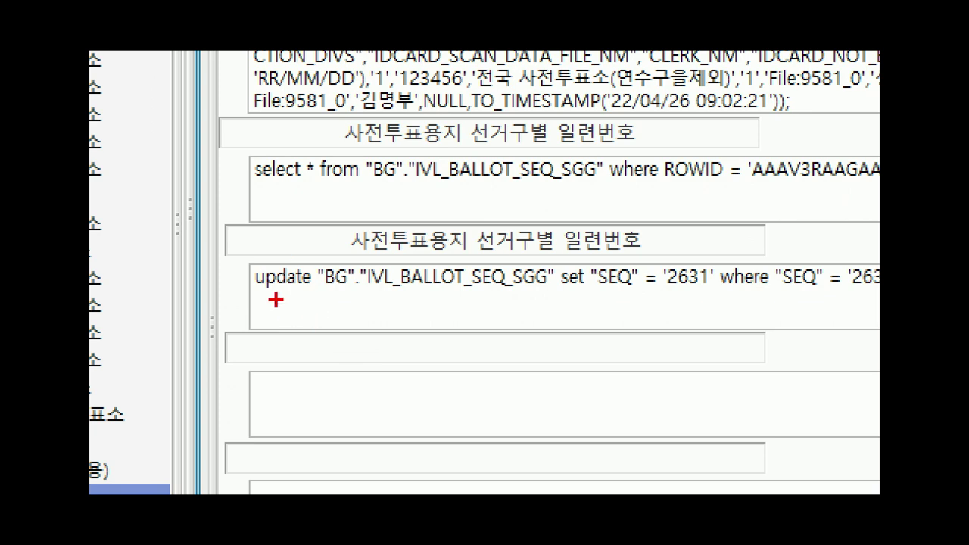
pyautogui.moveTo(276, 301)
pyautogui.mouseDown()
pyautogui.moveTo(326, 242)
pyautogui.moveTo(347, 307)
pyautogui.mouseUp()
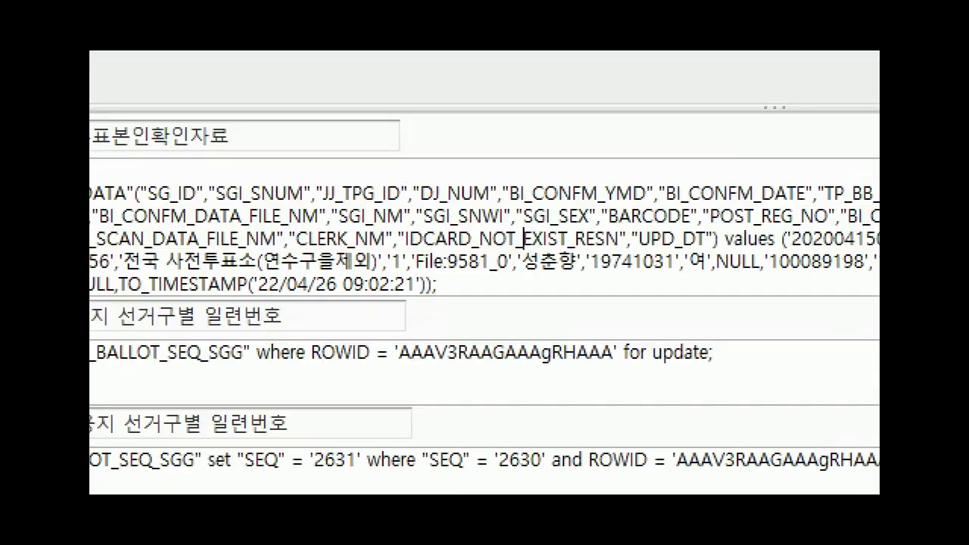
pyautogui.moveTo(577, 278)
pyautogui.mouseDown()
pyautogui.moveTo(475, 259)
pyautogui.moveTo(625, 279)
pyautogui.moveTo(574, 302)
pyautogui.mouseUp()
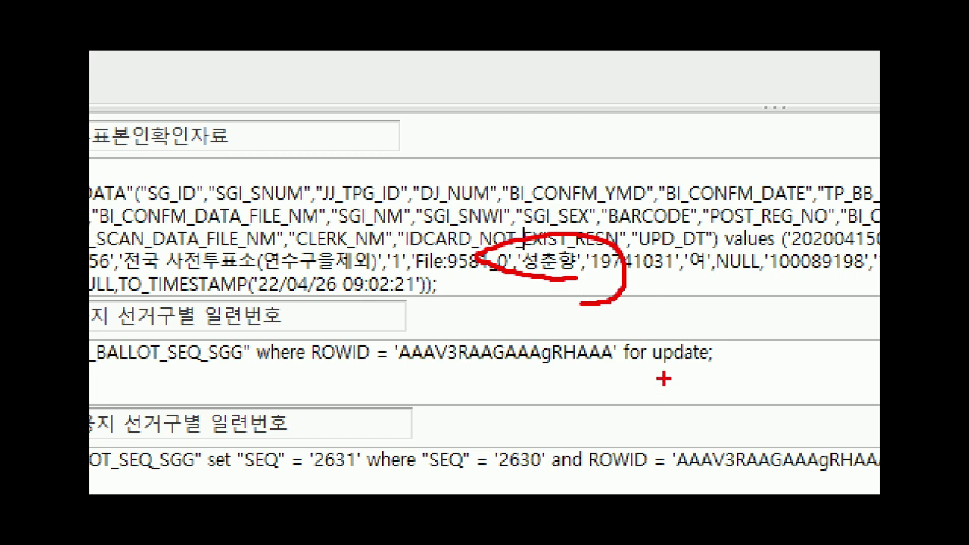
pyautogui.moveTo(878, 475); pyautogui.dragTo(718, 475)
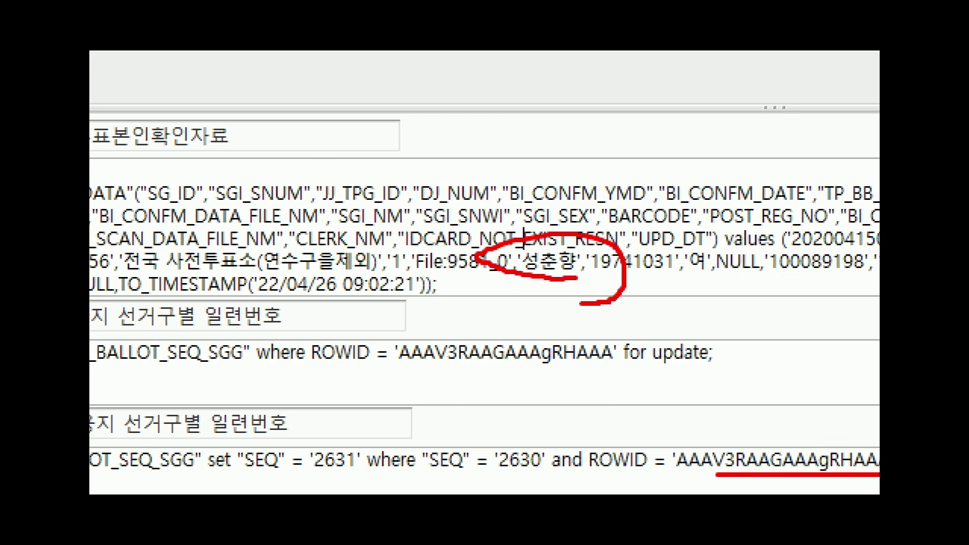
pyautogui.press('Escape')
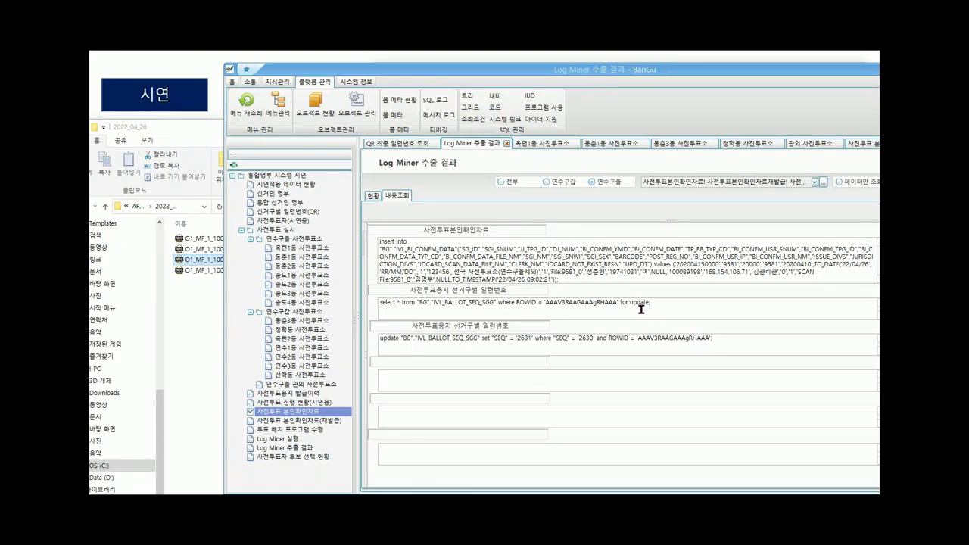
# - Open the QR 최종 일련번호 조회 screen and rerun its query for 연수구갑 and 연수구을
pyautogui.click(414, 147)
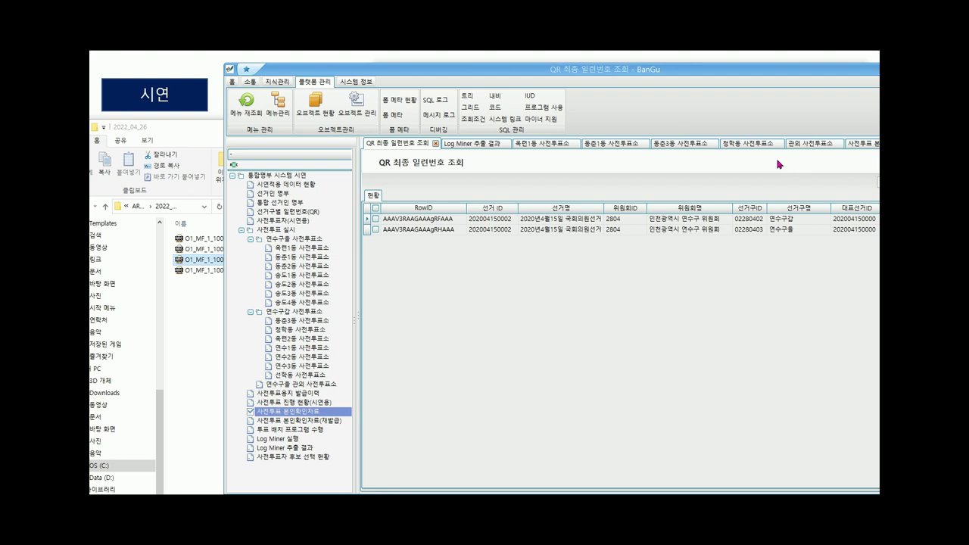
pyautogui.moveTo(621, 70); pyautogui.dragTo(524, 75)
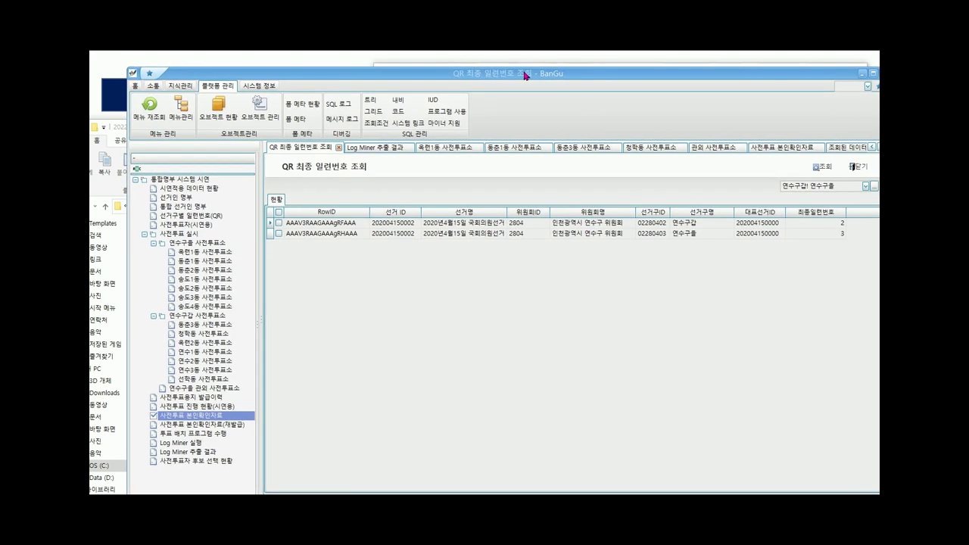
pyautogui.click(821, 167)
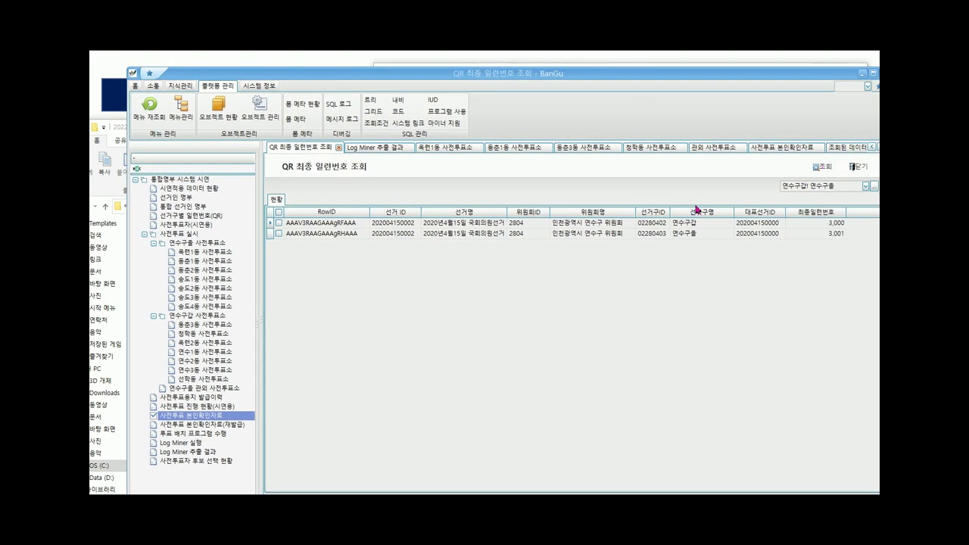
# - Examine the RowID and 선거구명 of the 연수구을 row in the final serial number list
pyautogui.click(355, 234)
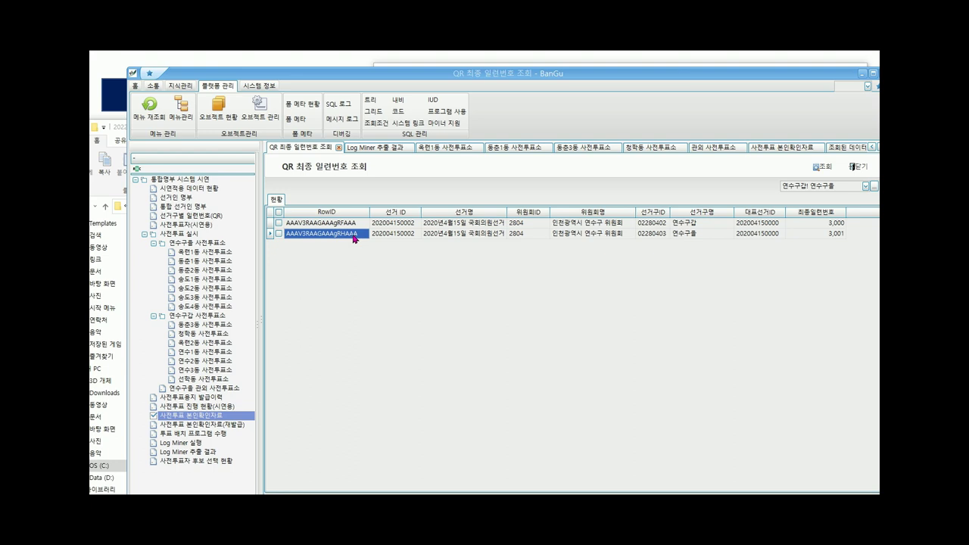
pyautogui.click(682, 234)
pyautogui.click(344, 237)
pyautogui.moveTo(343, 237); pyautogui.dragTo(500, 257)
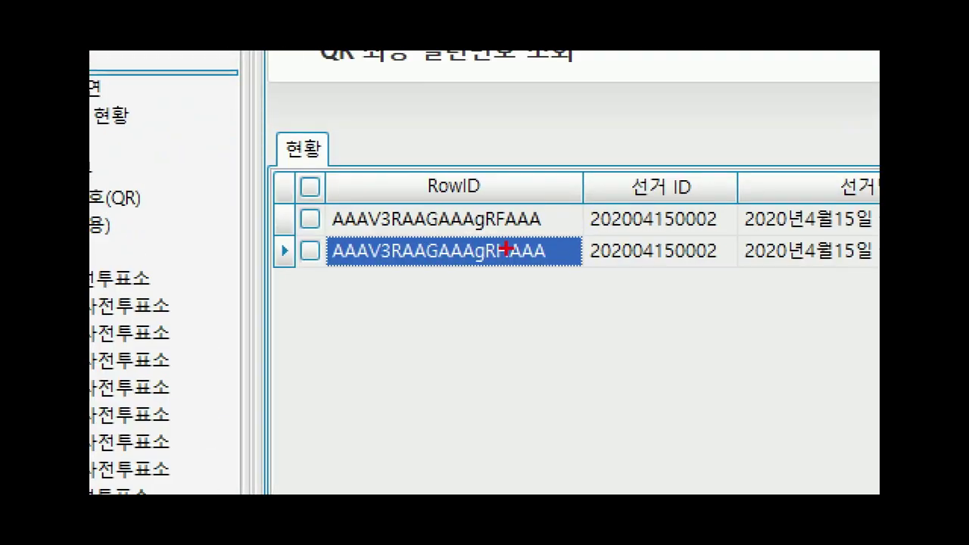
pyautogui.moveTo(529, 305)
pyautogui.mouseDown()
pyautogui.moveTo(448, 266)
pyautogui.moveTo(587, 247)
pyautogui.moveTo(537, 309)
pyautogui.mouseUp()
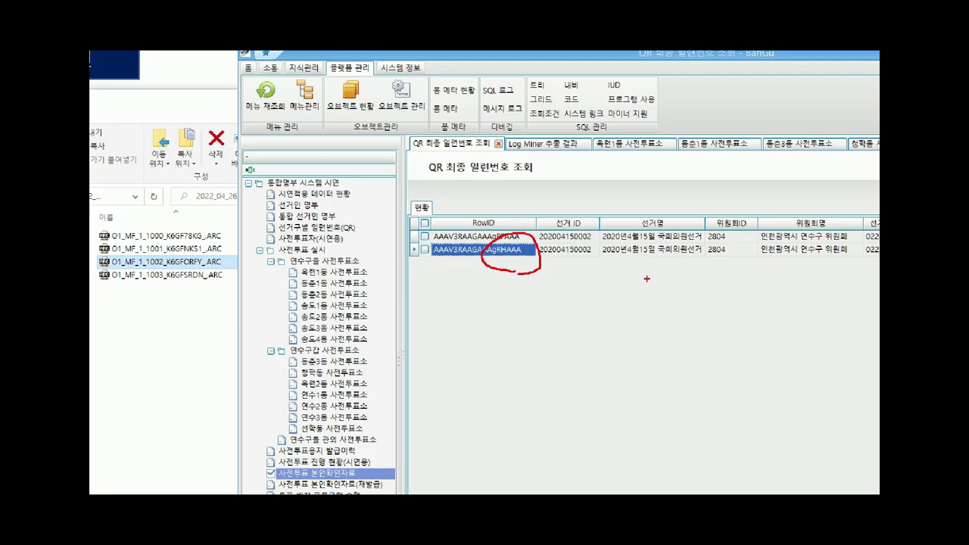
pyautogui.moveTo(732, 105); pyautogui.dragTo(517, 115)
pyautogui.click(626, 265)
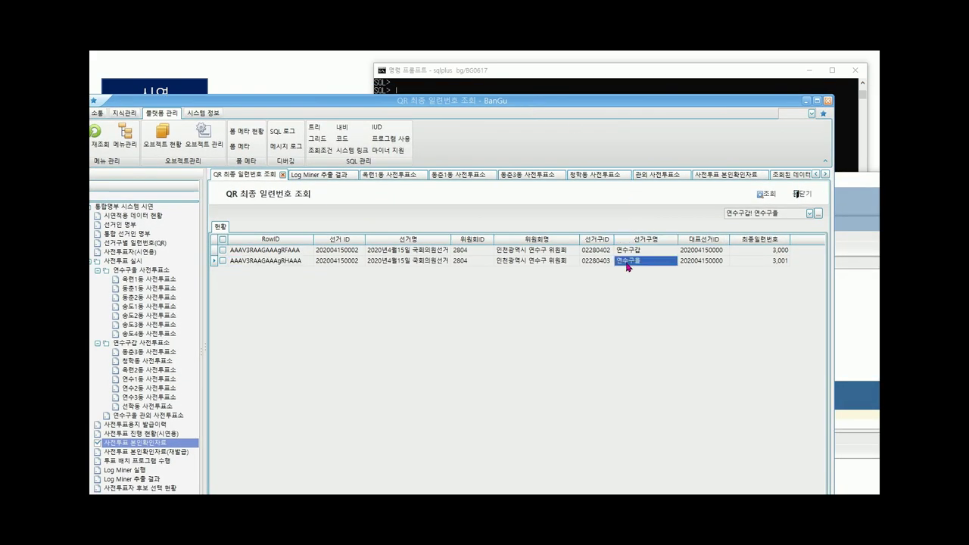
# - Return to the Log Miner 추출 결과 screen and check the ROWID in the update statement against the 연수구을 row
pyautogui.click(331, 174)
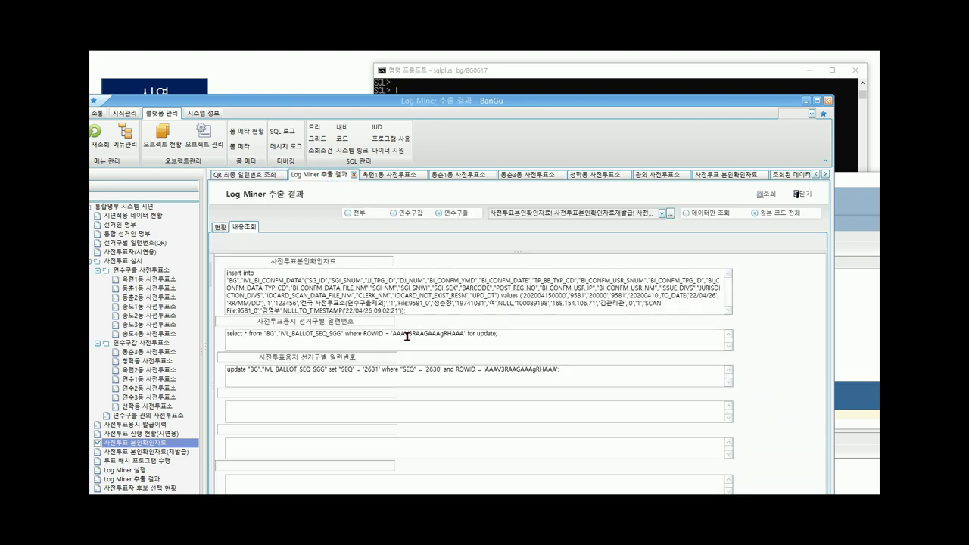
pyautogui.click(520, 381)
pyautogui.moveTo(564, 104); pyautogui.dragTo(594, 71)
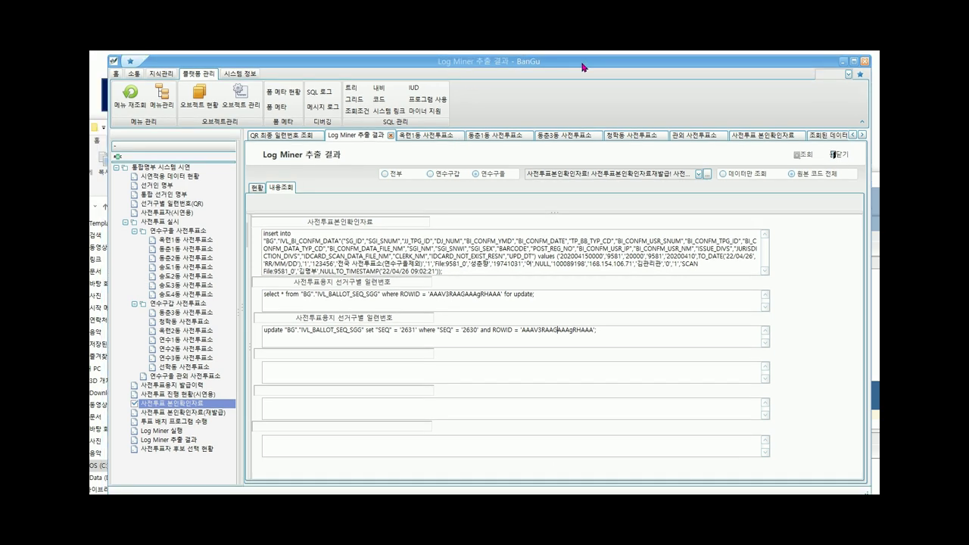
pyautogui.moveTo(578, 75); pyautogui.dragTo(585, 67)
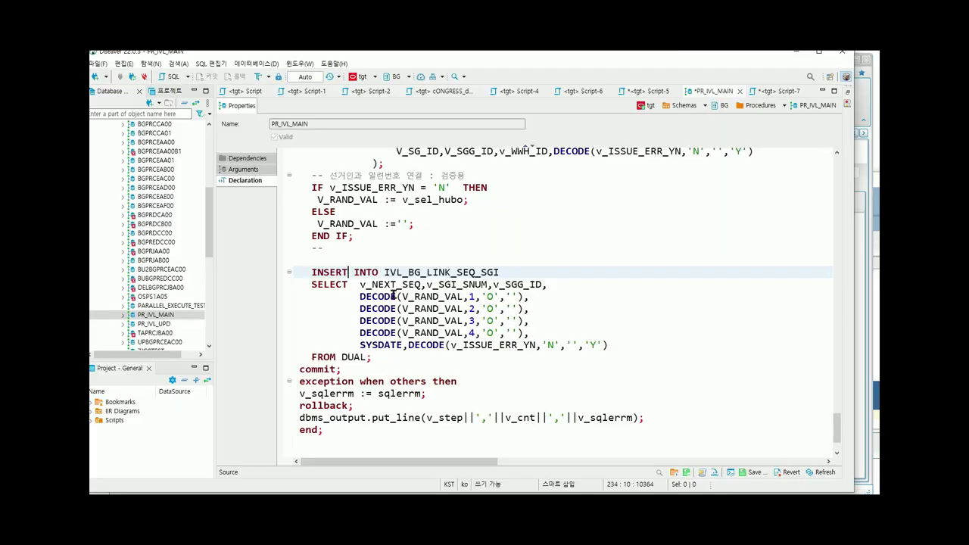
# - Switch to DBeaver and examine the INSERT INTO IVL_BG_LINK_SEQ_SGI statement in PR_IVL_MAIN that links v_NEXT_SEQ with v_SGI_SNUM
pyautogui.click(396, 284)
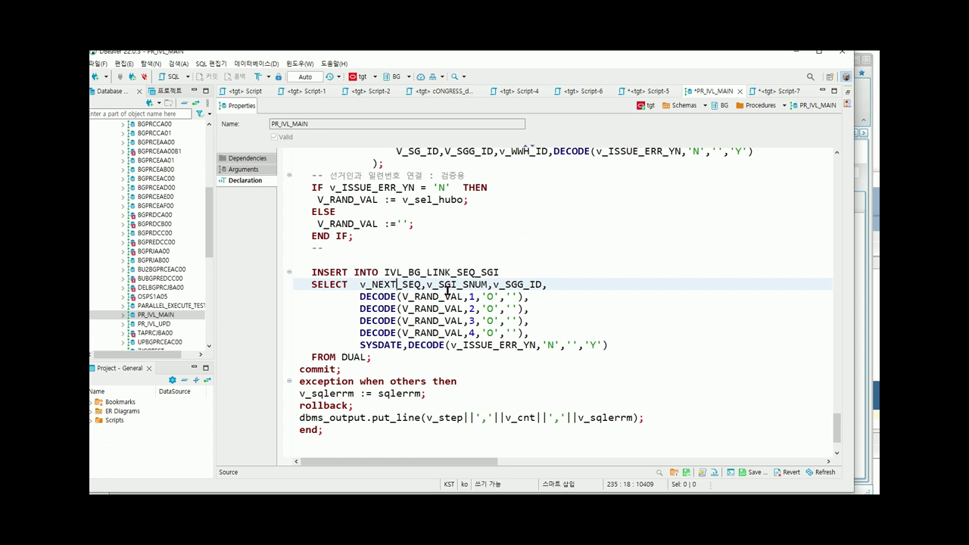
pyautogui.click(371, 284)
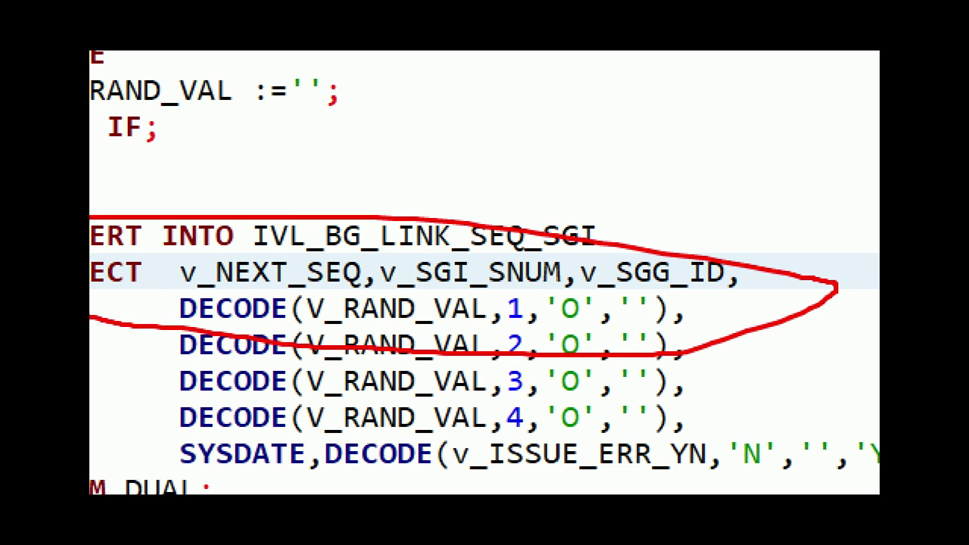
pyautogui.moveTo(89, 191)
pyautogui.mouseDown()
pyautogui.moveTo(721, 226)
pyautogui.moveTo(794, 281)
pyautogui.moveTo(777, 317)
pyautogui.mouseUp()
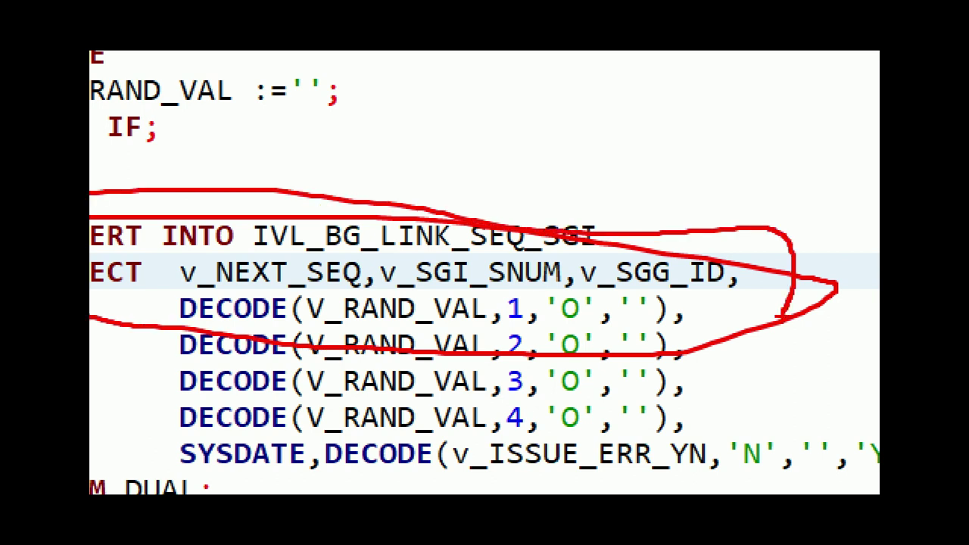
pyautogui.moveTo(355, 284)
pyautogui.mouseDown()
pyautogui.moveTo(228, 299)
pyautogui.moveTo(307, 248)
pyautogui.mouseUp()
pyautogui.moveTo(546, 289)
pyautogui.mouseDown()
pyautogui.moveTo(404, 285)
pyautogui.moveTo(536, 259)
pyautogui.moveTo(551, 294)
pyautogui.moveTo(542, 301)
pyautogui.mouseUp()
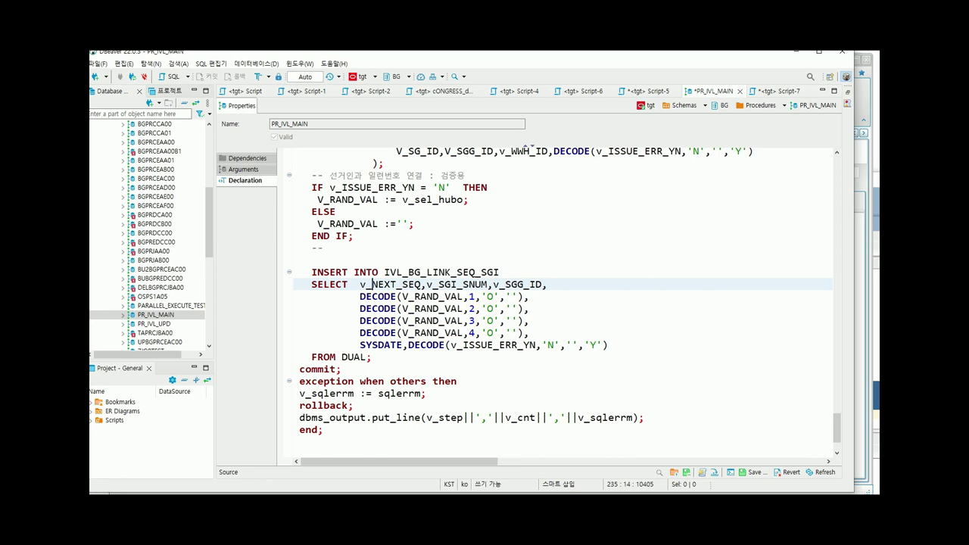
# - Switch back to BanGu, open 사전투표자 후보 선택 현황 and run the query for 연수구을
pyautogui.hotkey('alt', 'Tab')
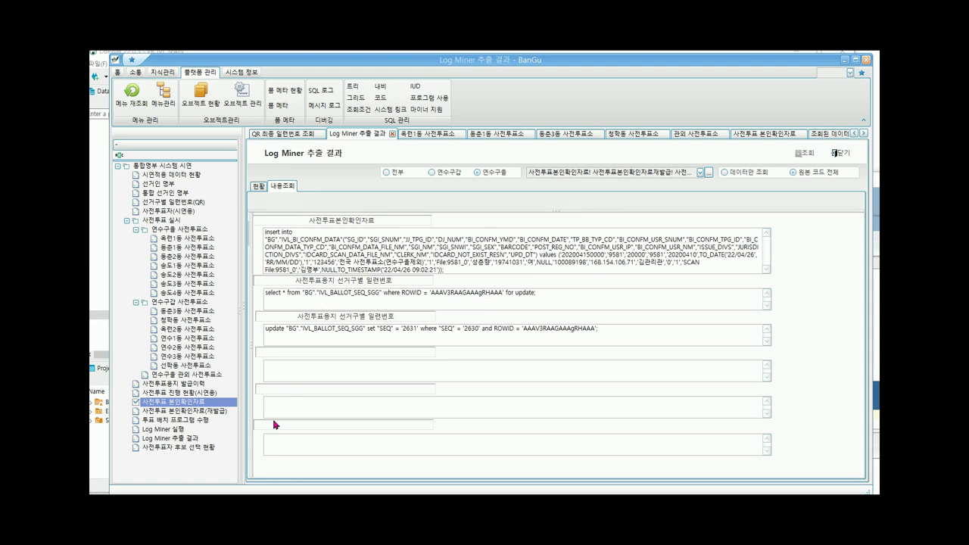
pyautogui.click(186, 448)
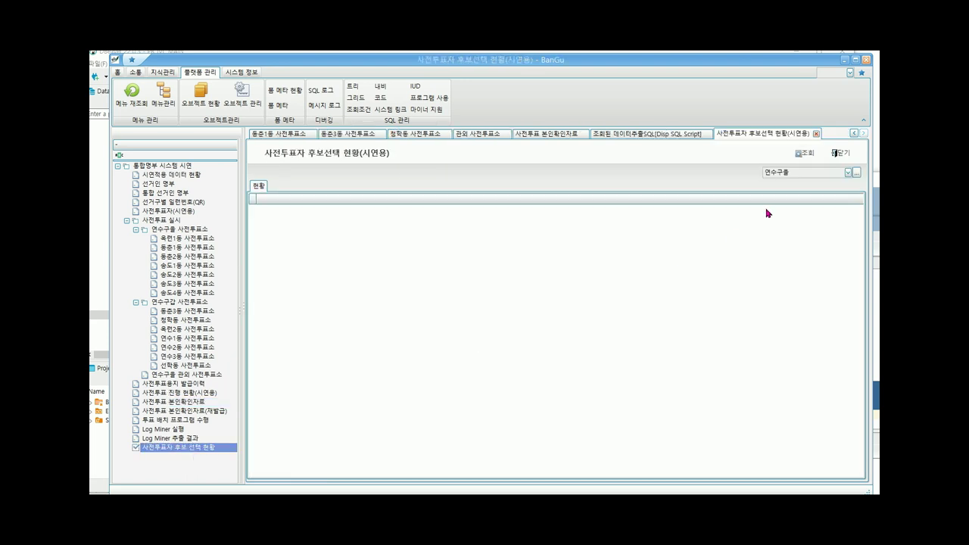
pyautogui.click(804, 152)
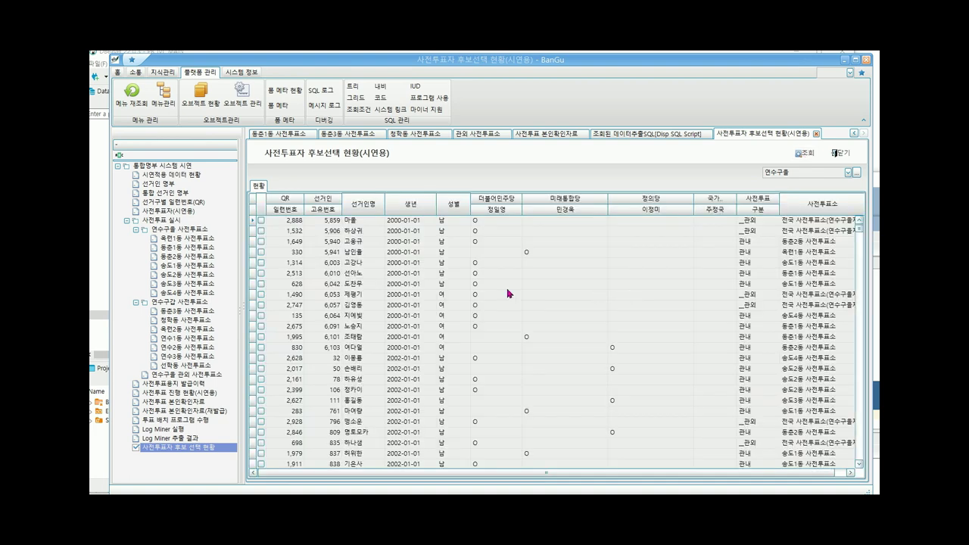
# - Examine the first record's QR serial number, voter ID, voter name and candidate mark
pyautogui.click(293, 223)
pyautogui.click(334, 225)
pyautogui.click(358, 222)
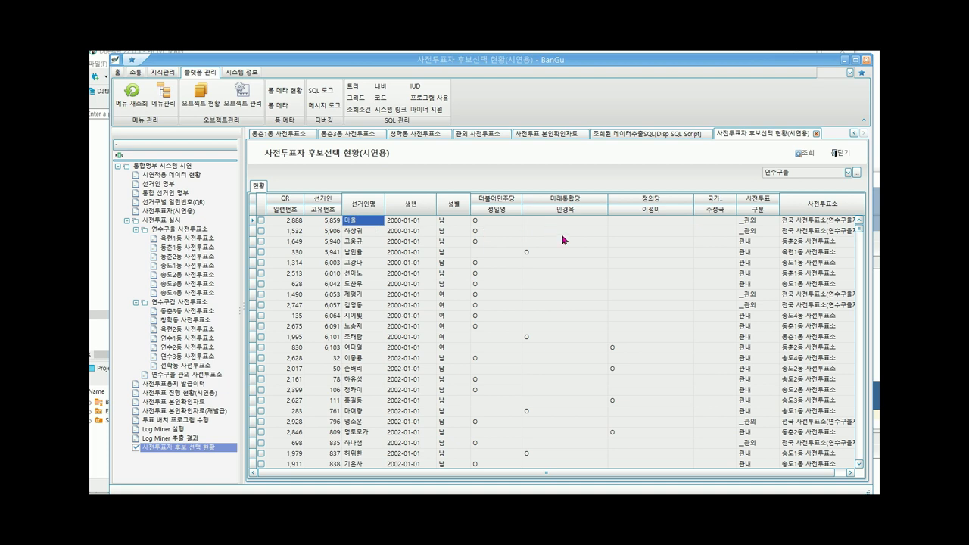
pyautogui.click(493, 223)
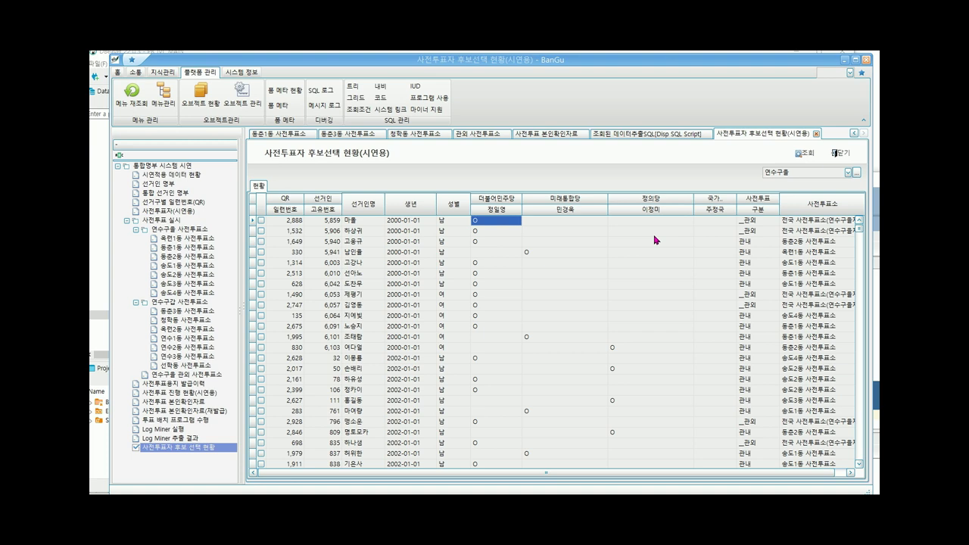
# - Sort the 연수구을 records by QR 일련번호 in ascending order and find serial number 2,631
pyautogui.click(295, 214)
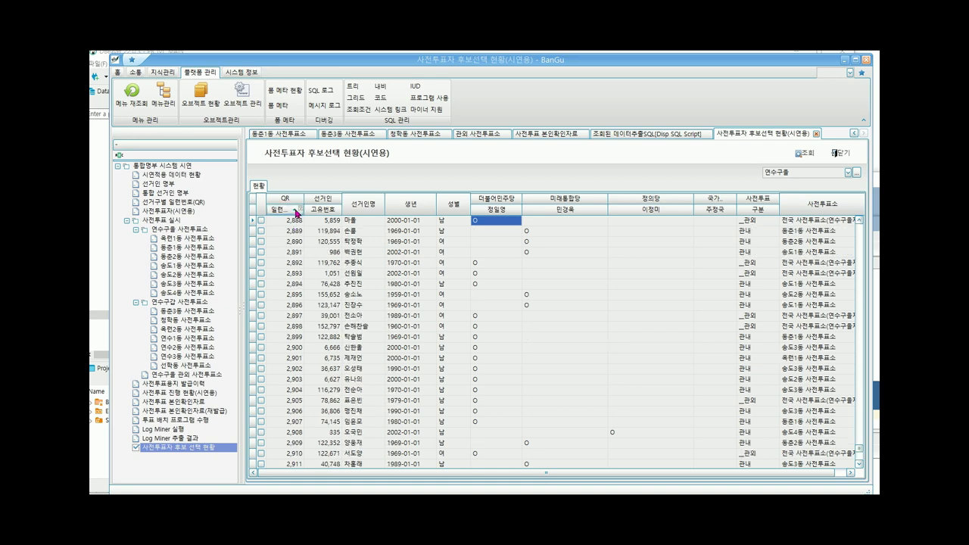
pyautogui.scroll(4, 296, 339)
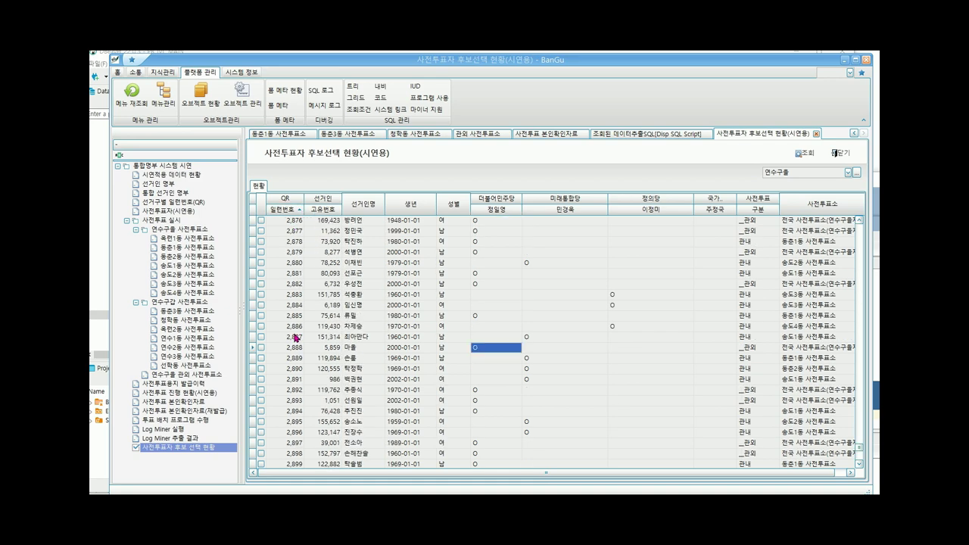
pyautogui.scroll(20, 294, 338)
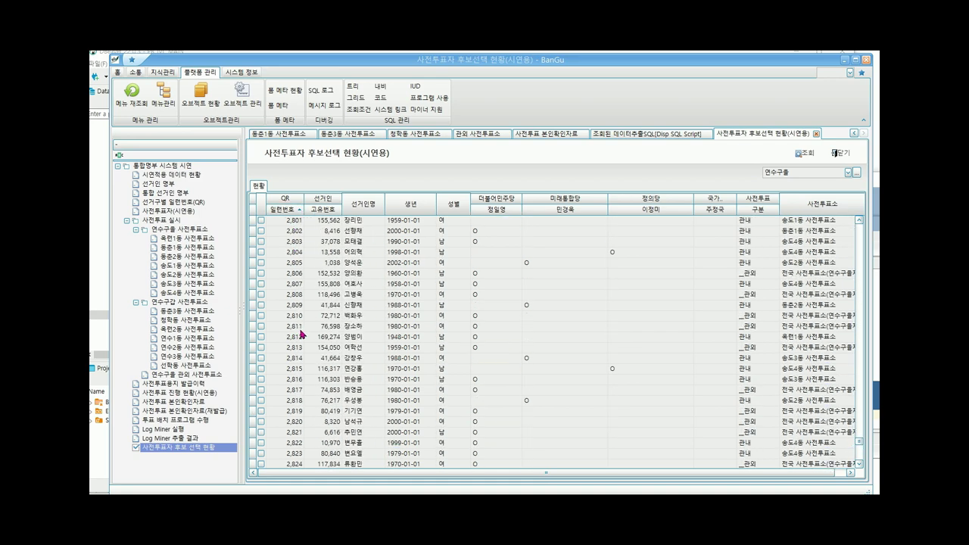
pyautogui.scroll(20, 302, 333)
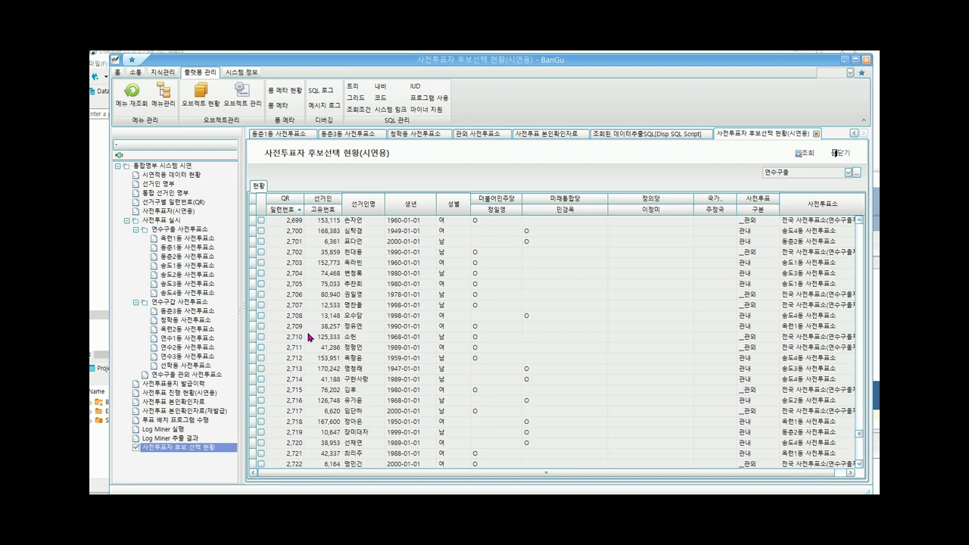
pyautogui.scroll(18, 308, 338)
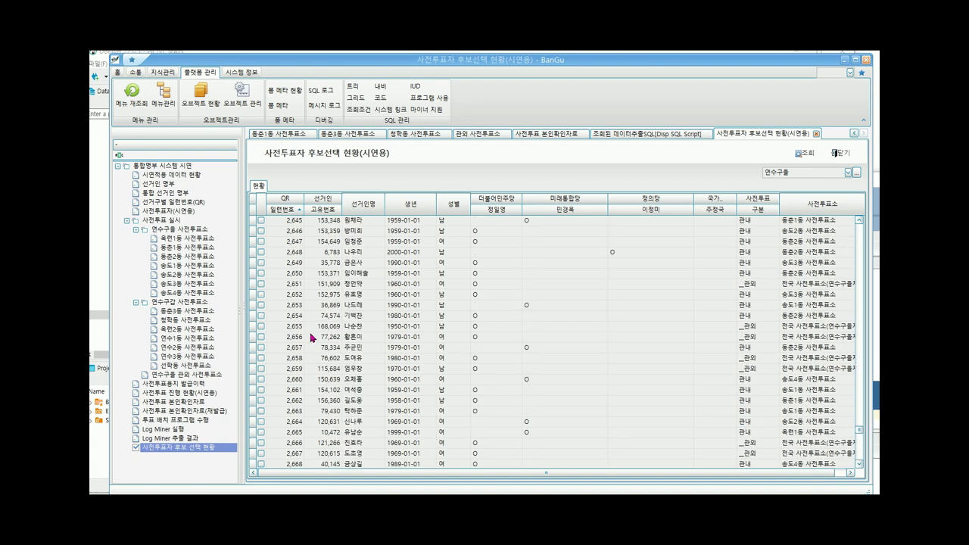
pyautogui.scroll(5, 311, 337)
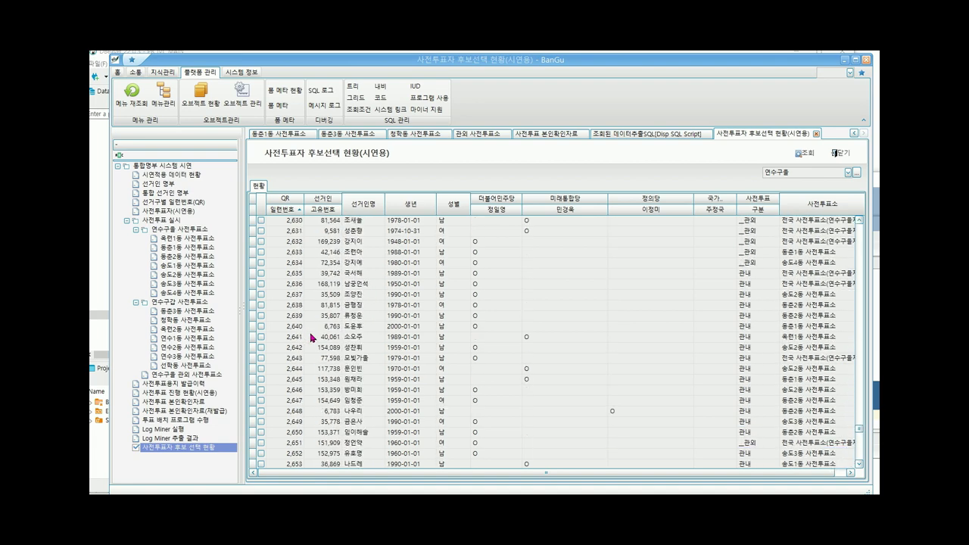
# - Check the voter name and the marked candidate in the record with QR serial number 2,631
pyautogui.click(302, 231)
pyautogui.click(359, 232)
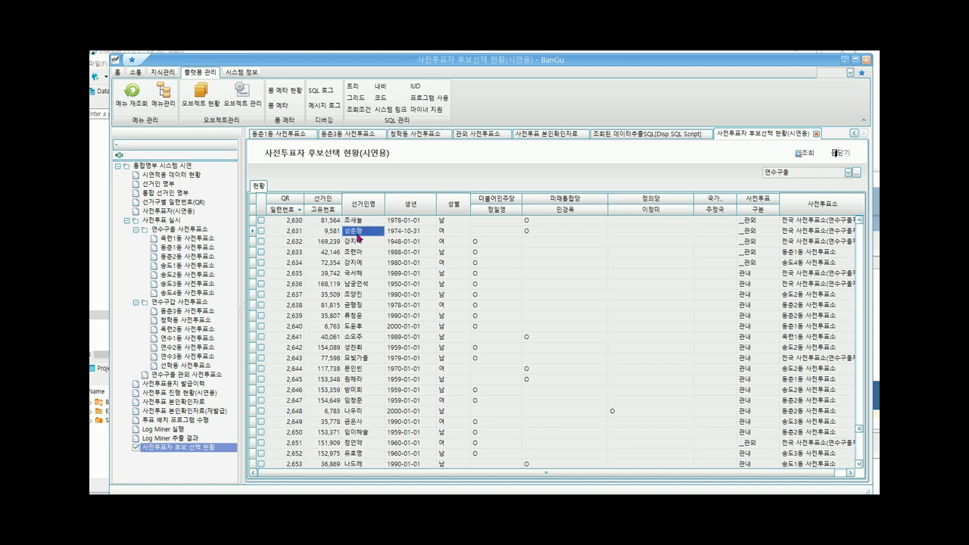
pyautogui.click(522, 234)
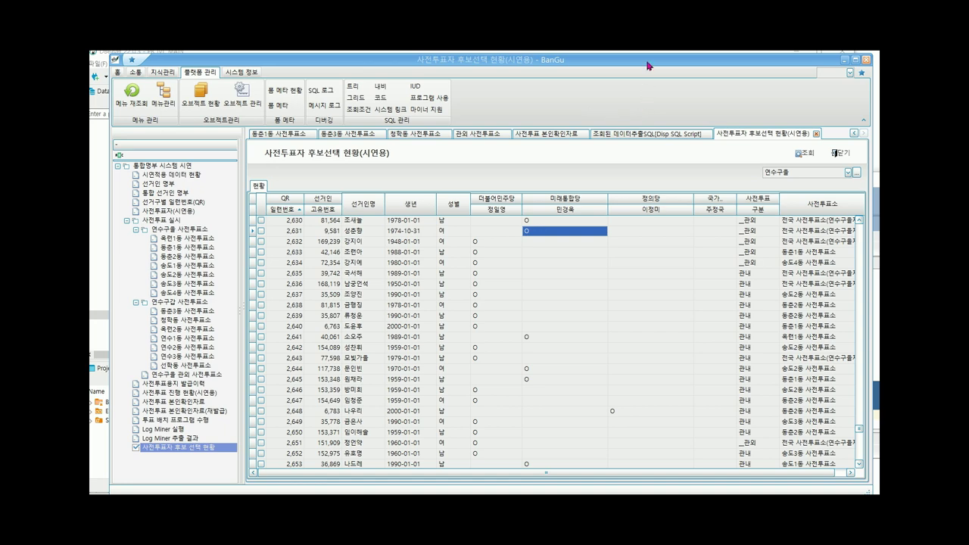
pyautogui.moveTo(649, 65); pyautogui.dragTo(629, 123)
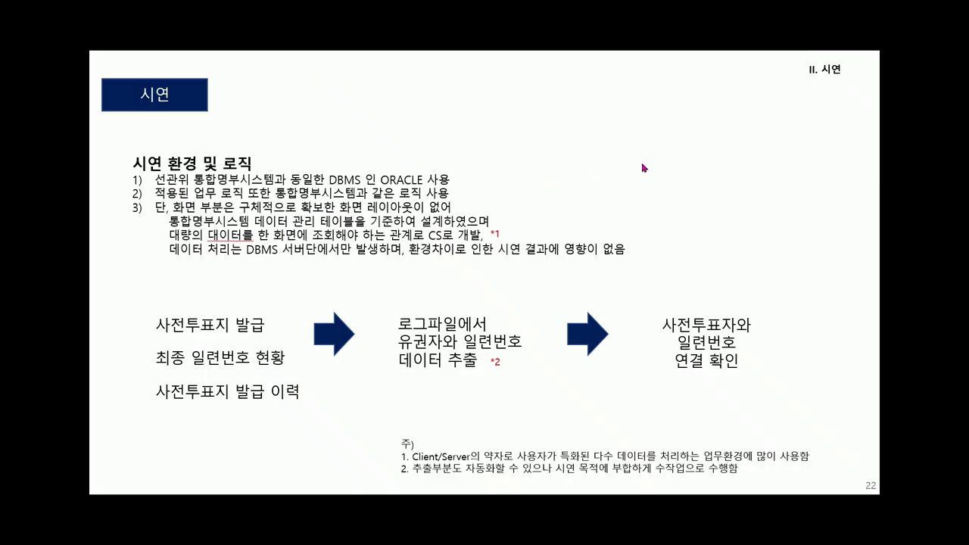
pyautogui.press('Right')
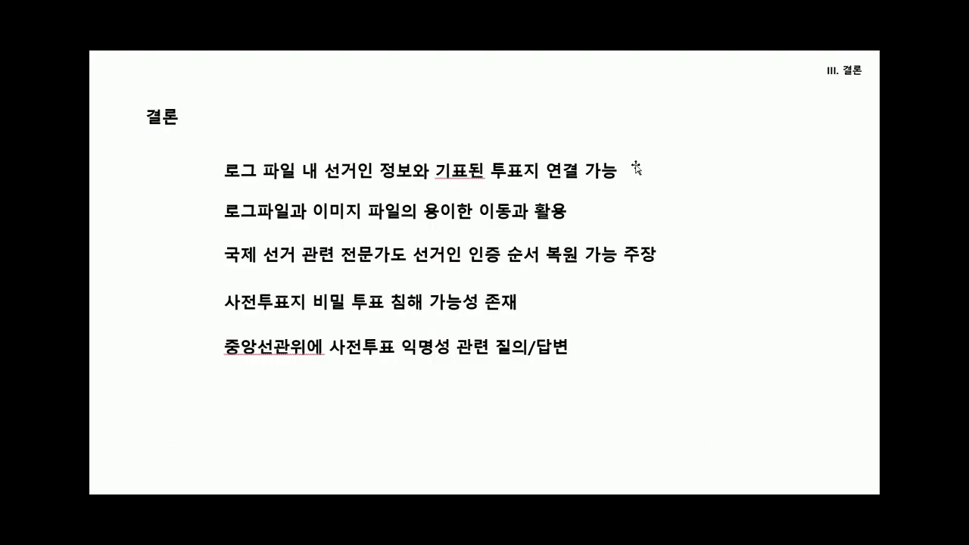